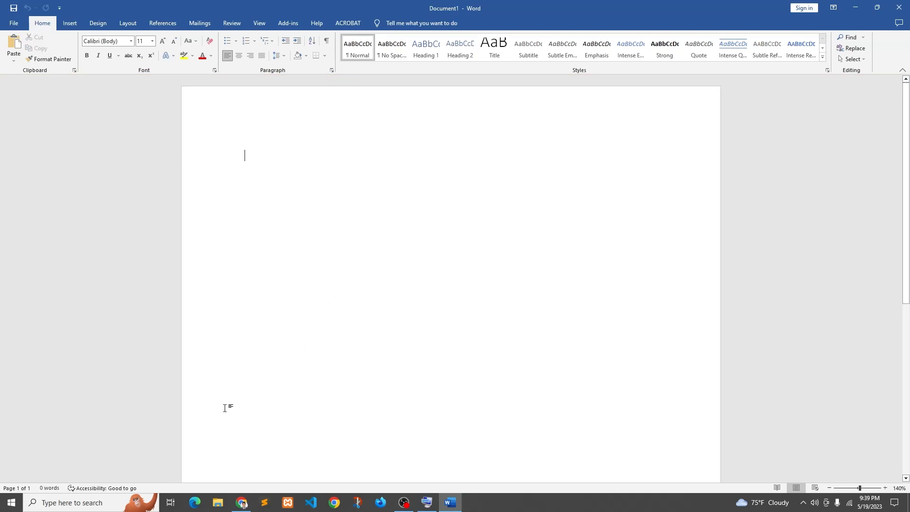
# Step: Switch to Chrome and copy the highlighted Bangladesh introduction from the Simple English Wikipedia article
pyautogui.click(242, 502)
pyautogui.rightClick(297, 233)
pyautogui.click(317, 242)
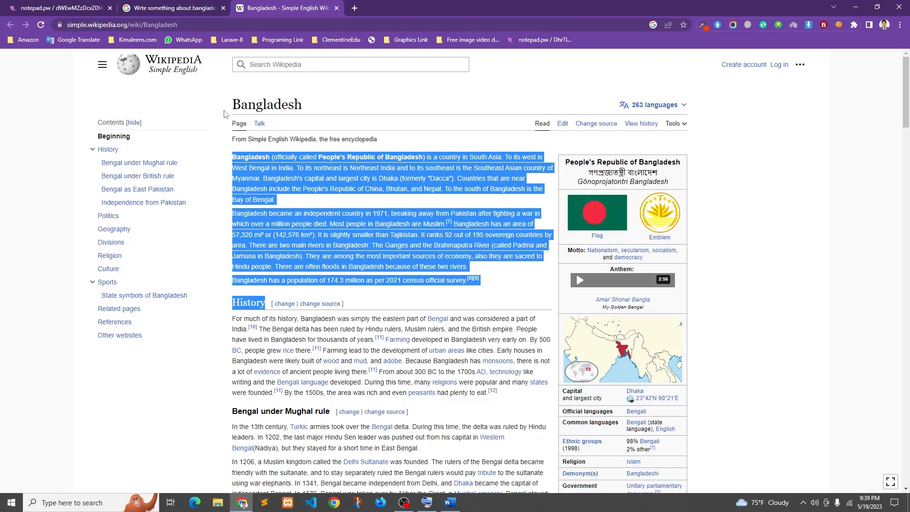
# Step: Open a new notepad.pw note in a new browser tab, paste the Bangladesh text and select all of it for copying
pyautogui.click(355, 8)
pyautogui.write('note')
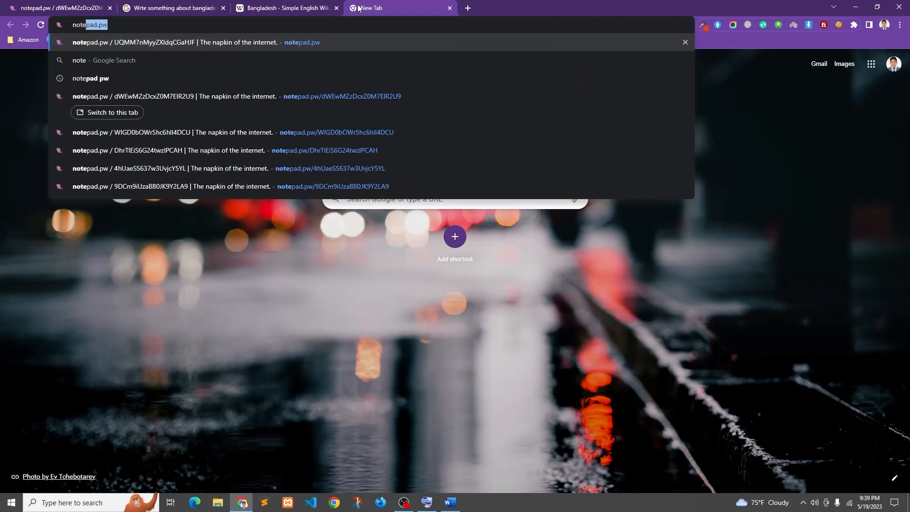
pyautogui.press('Return')
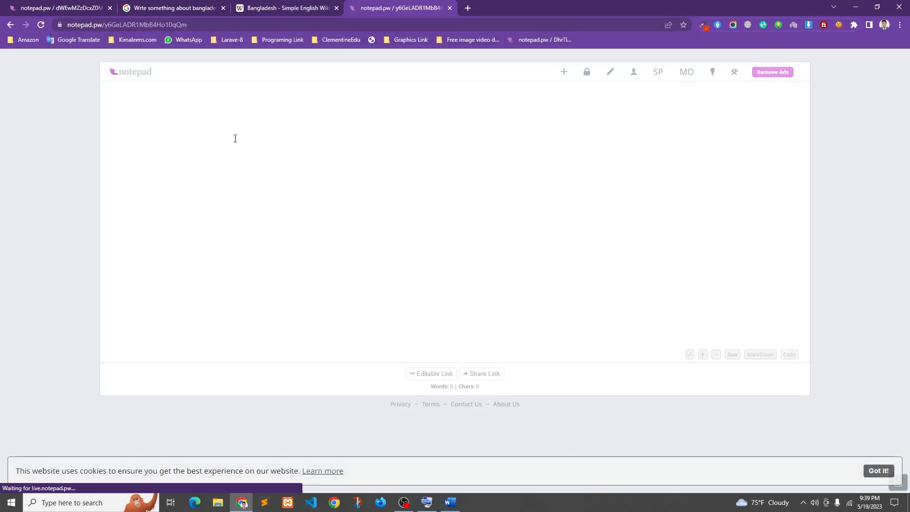
pyautogui.write('Bangladesh (officially called People\'s Republic of Bangladesh) is a country in South Asia. To its west is West Bengal in India. To its northeast is Northeast India and to its southeast is the Southeast Asian country of Myanmar. Bangladesh\'s capital and largest city is Dhaka (formerly "Dacca"). Countries that are near Bangladesh include the People\'s Republic of China, Bhutan, and Nepal. To the south of Bangladesh is the Bay of Bengal.  Bangladesh became an independent country in 1971, breaking away from Pakistan after fighting a war in which over a million people died. Most people in Bangladesh are Muslim.[7] Bangladesh has an area of 57,320 mi² or (142,576 km²). It is slightly smaller than Tajikistan. It ranks 92 out of 195 sovereign countries by area. There are two main rivers in Bangladesh: The Ganges and the Brahmaputra River (called Padma and Jamuna in Bangladesh). They are among the most important sources of economy, also they are sacred to Hindu people. There are often floods in Bangladesh because of these two rivers.  Bangladesh has a population of 174.3 million as per 2021 census official survey.[8][9]  History')
pyautogui.hotkey('ctrl', 'a')
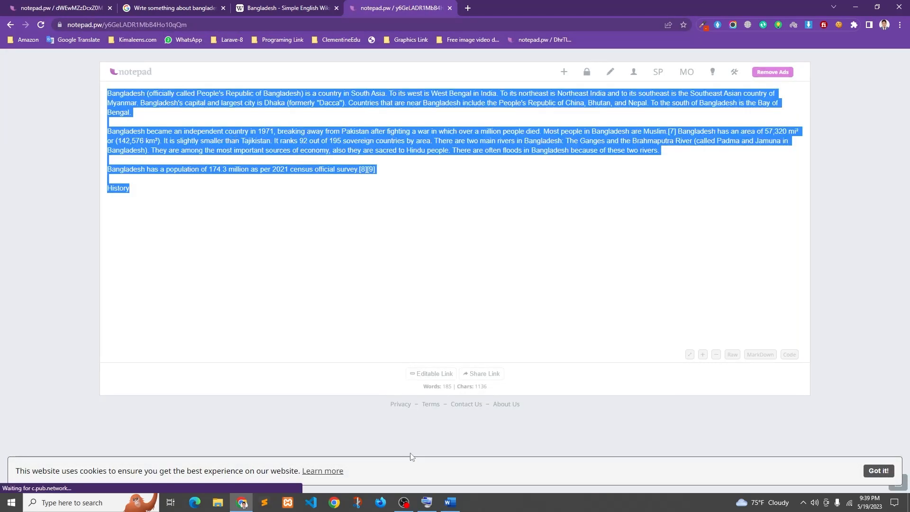
# Step: Switch to Word, paste the Bangladesh text into the blank document, and delete the population sentence and the History heading at its end
pyautogui.click(450, 502)
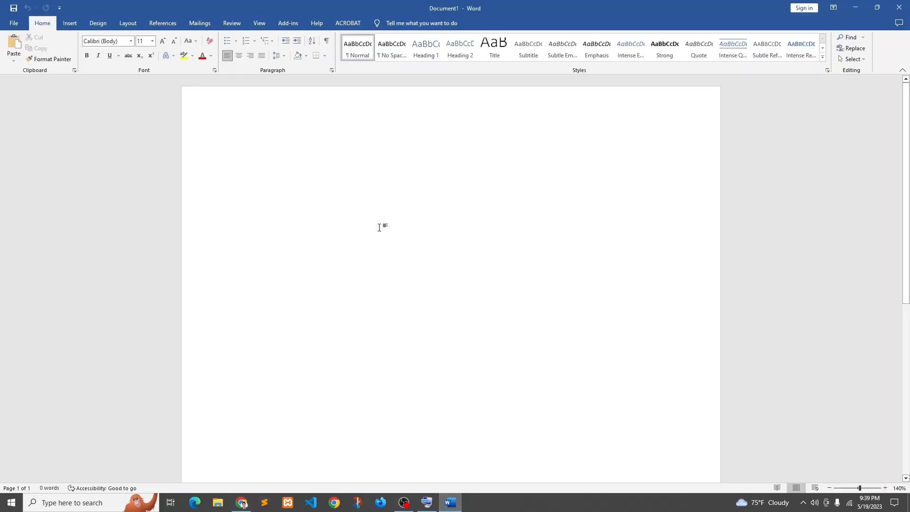
pyautogui.write('Bangladesh (officially called People\'s Republic of Bangladesh) is a country in South Asia. To its west is West Bengal in India. To its northeast is Northeast India and to its southeast is the Southeast Asian country of Myanmar. Bangladesh\'s capital and largest city is Dhaka (formerly "Dacca"). Countries that are near Bangladesh include the People\'s Republic of China, Bhutan, and Nepal. To the south of Bangladesh is the Bay of Bengal.  Bangladesh became an independent country in 1971, breaking away from Pakistan after fighting a war in which over a million people died. Most people in Bangladesh are Muslim.[7] Bangladesh has an area of 57,320 mi² or (142,576 km²). It is slightly smaller than Tajikistan. It ranks 92 out of 195 sovereign countries by area. There are two main rivers in Bangladesh: The Ganges and the Brahmaputra River (called Padma and Jamuna in Bangladesh). They are among the most important sources of economy, also they are sacred to Hindu people. There are often floods in Bangladesh because of these two rivers.  Bangladesh has a population of 174.3 million as per 2021 census official survey.[8][9]  History')
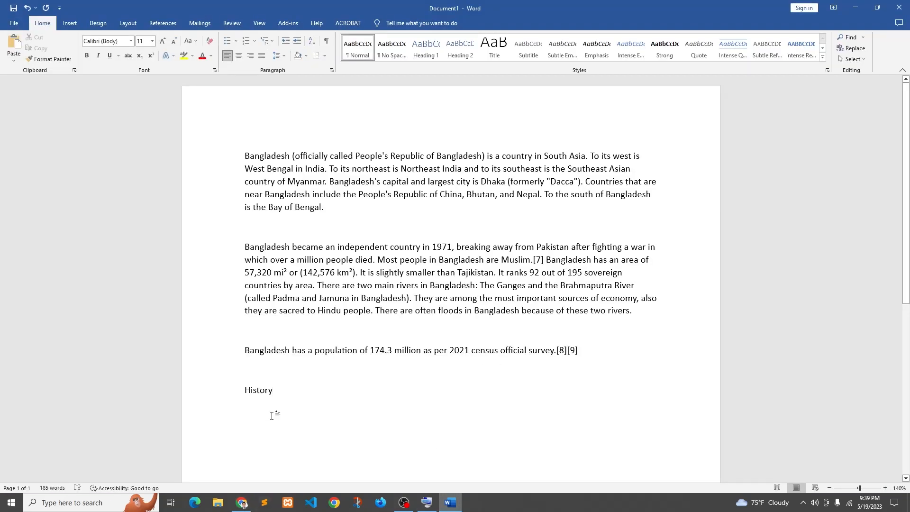
pyautogui.moveTo(270, 418); pyautogui.dragTo(243, 350)
pyautogui.press('Delete')
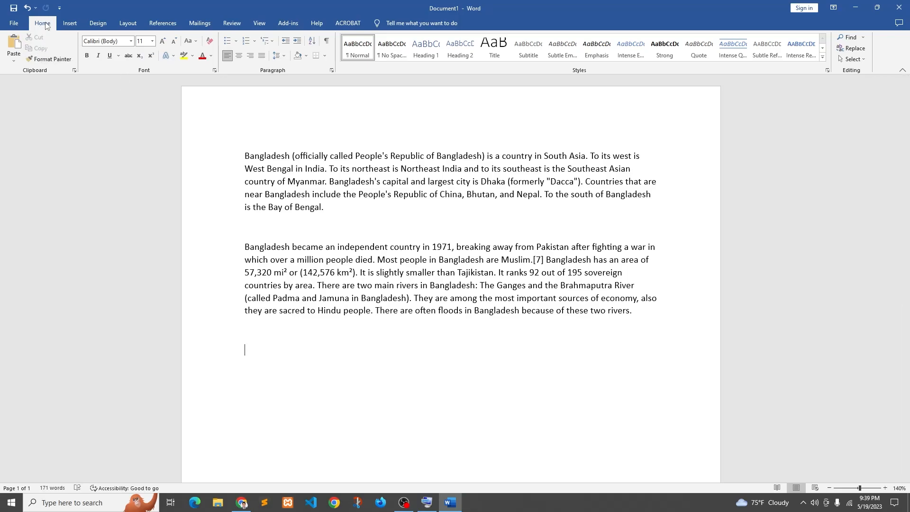
pyautogui.click(101, 41)
pyautogui.scroll(-5, 156, 223)
pyautogui.scroll(5, 151, 244)
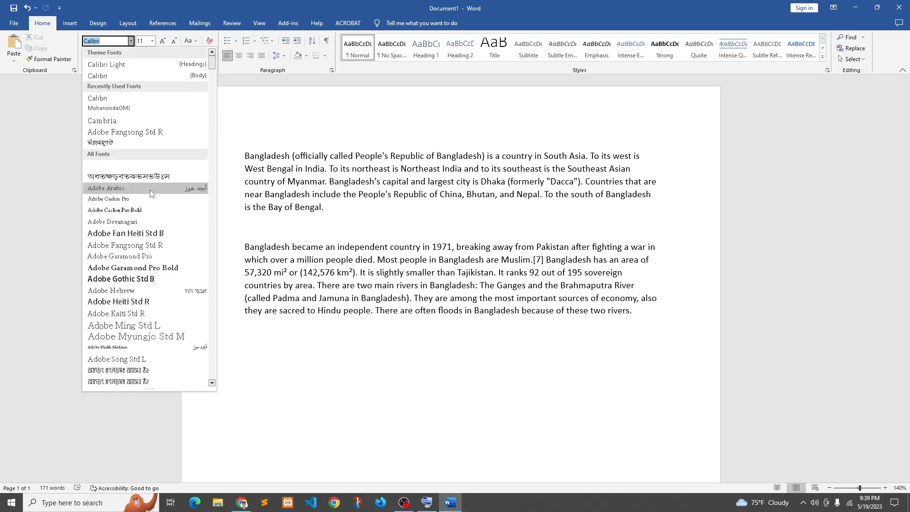
pyautogui.click(235, 110)
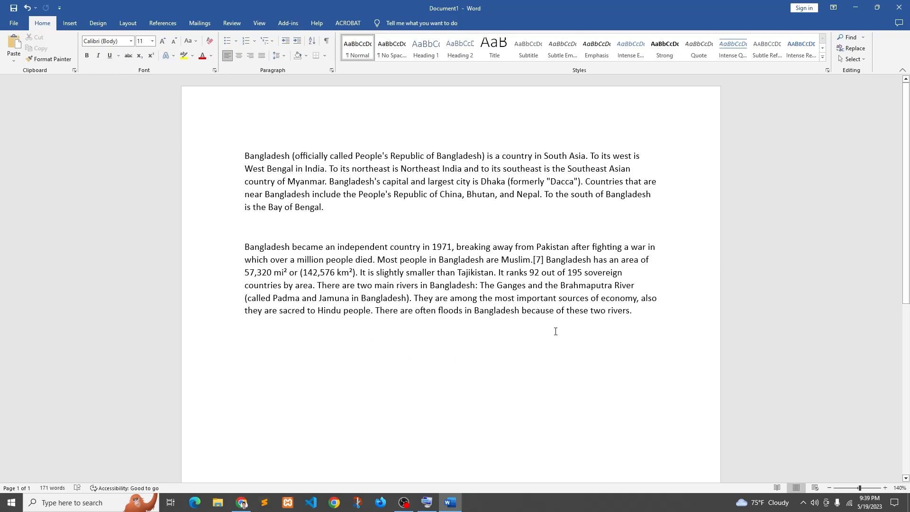
# Step: Set the font of both Bangladesh paragraphs to Adobe Fangsong Std R
pyautogui.moveTo(636, 309); pyautogui.dragTo(237, 160)
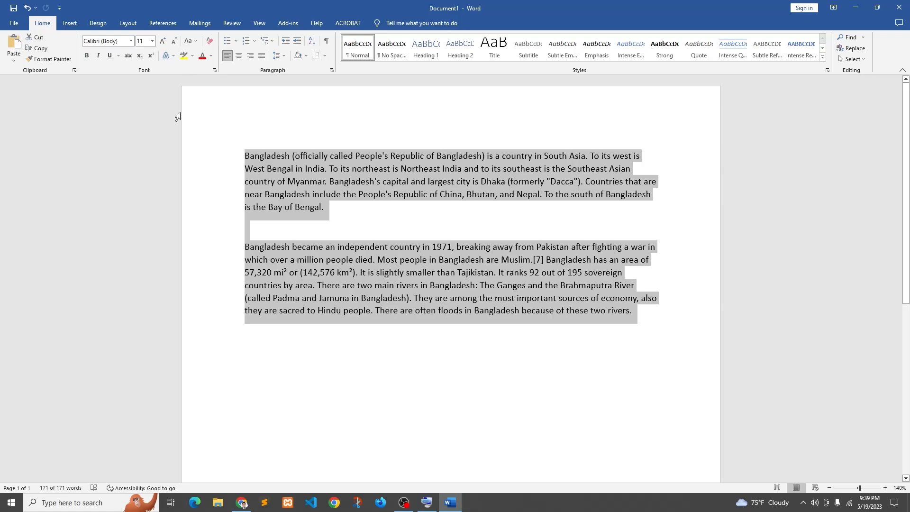
pyautogui.click(669, 304)
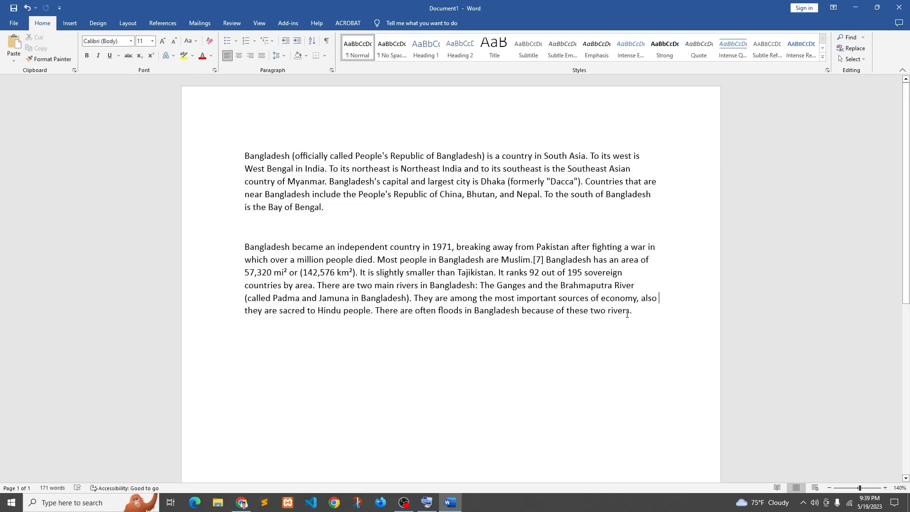
pyautogui.moveTo(638, 312); pyautogui.dragTo(244, 156)
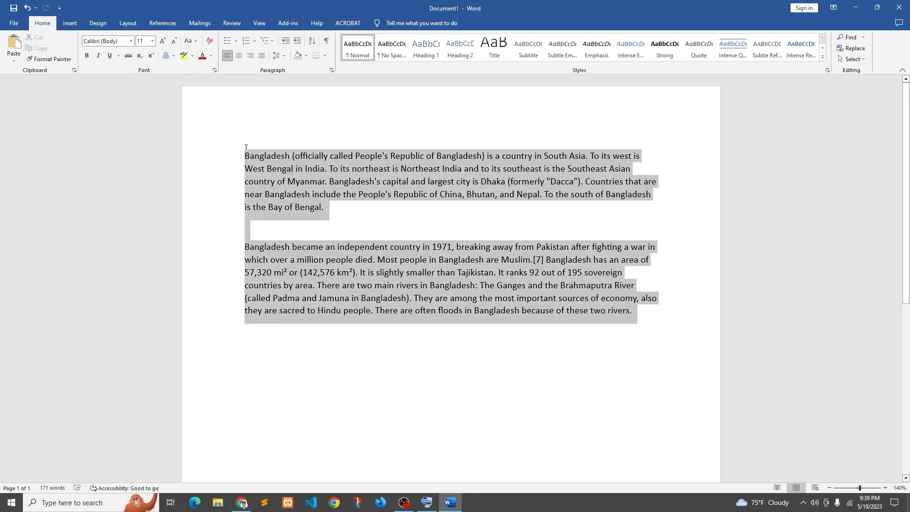
pyautogui.click(126, 41)
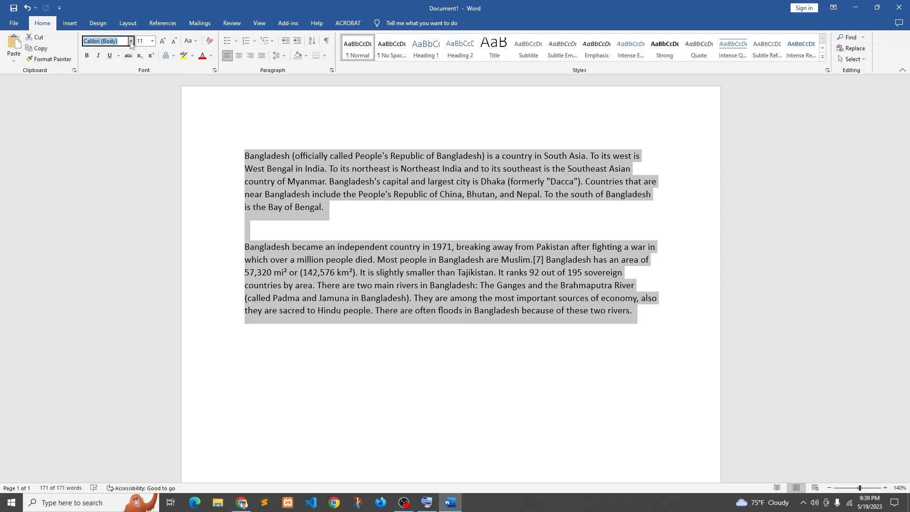
pyautogui.click(130, 41)
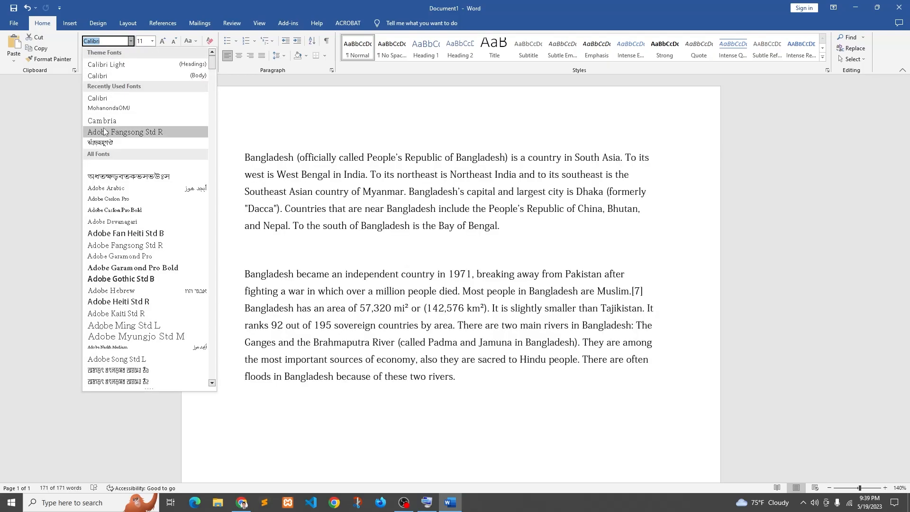
pyautogui.click(109, 245)
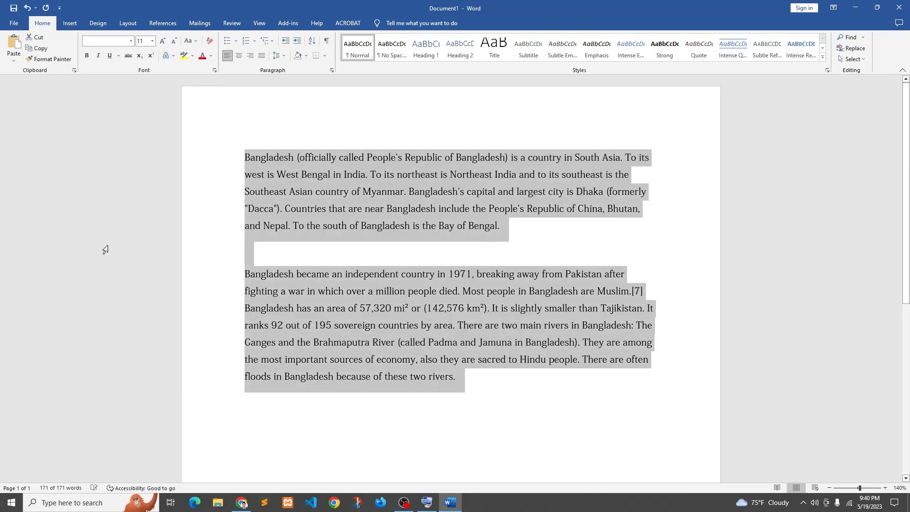
# Step: Add a new line below the last paragraph in the Cambria font with the sample text "KJdkjfd akjsdfjasdf"
pyautogui.click(500, 369)
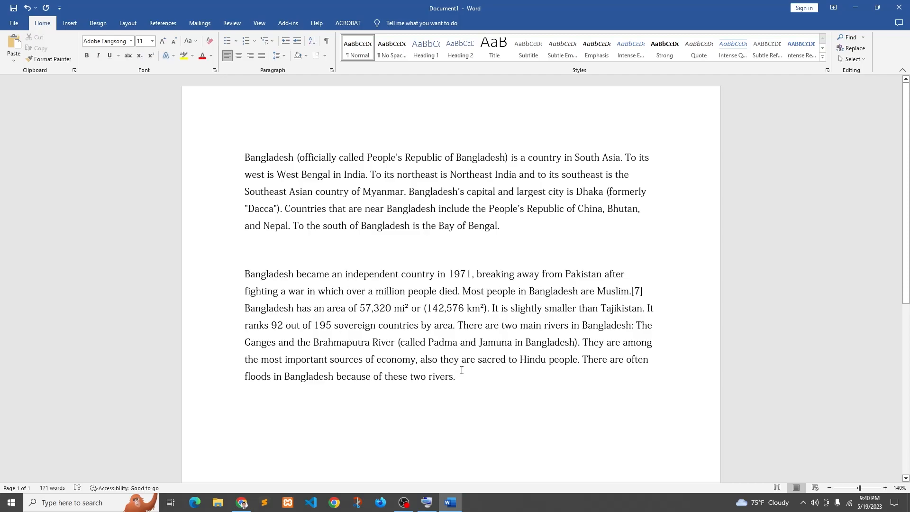
pyautogui.press('Return')
pyautogui.click(131, 41)
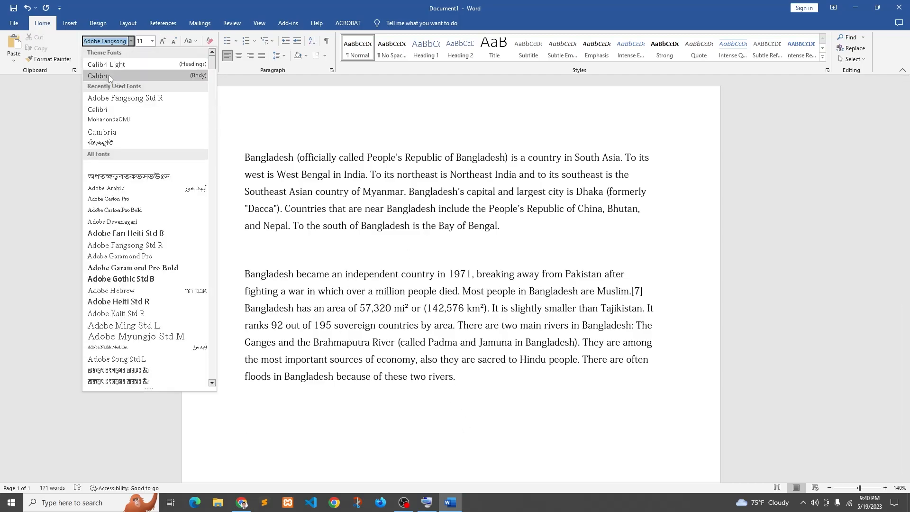
pyautogui.click(105, 133)
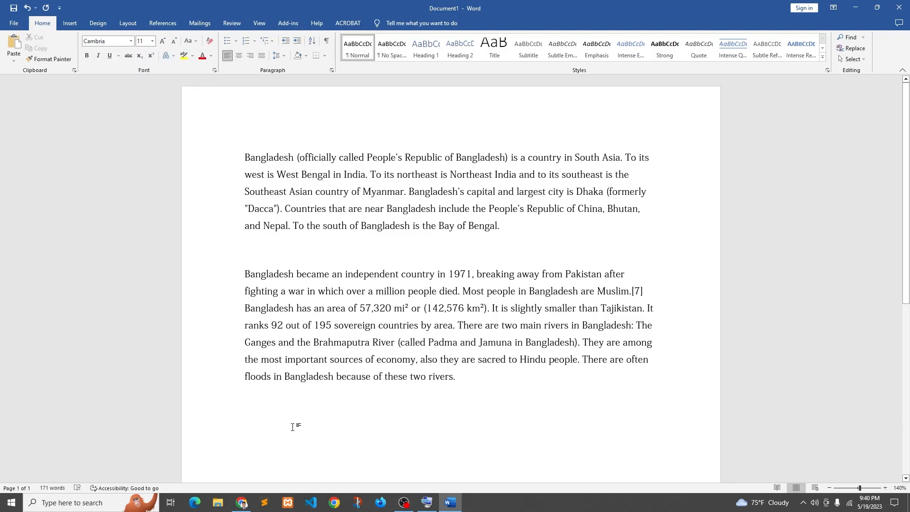
pyautogui.write('KJdkifd akjsdfjasdf')
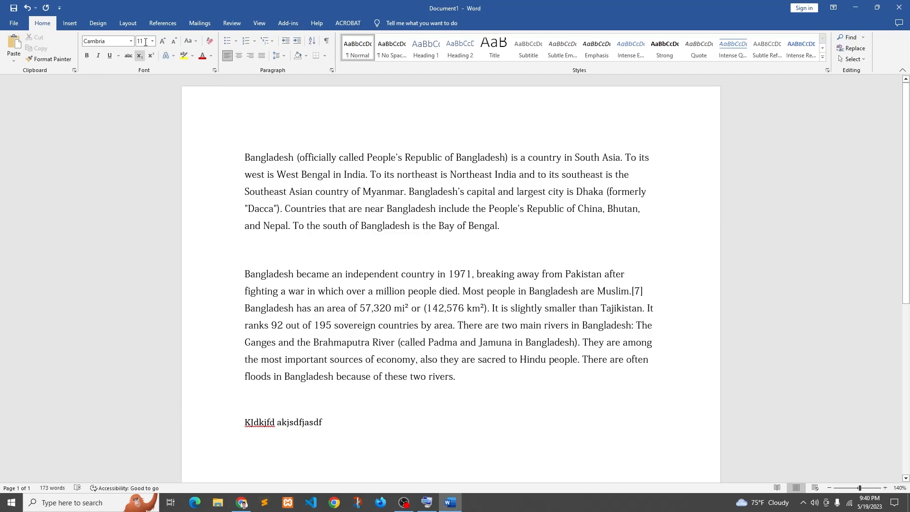
# Step: Delete the Cambria sample line below the last paragraph
pyautogui.click(105, 40)
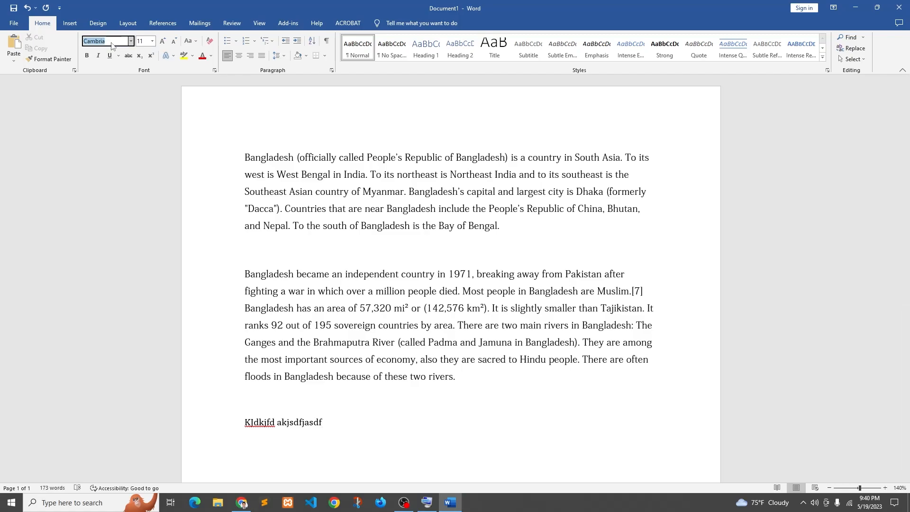
pyautogui.tripleClick(325, 426)
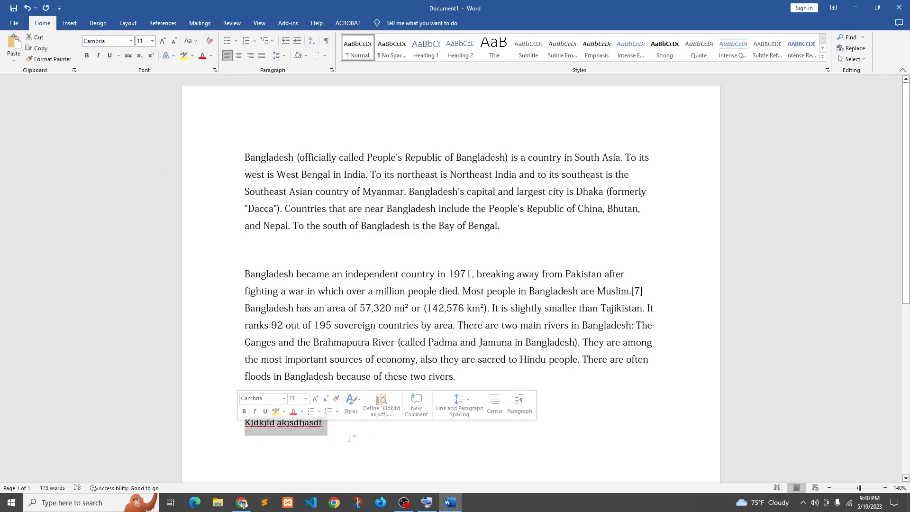
pyautogui.press('BackSpace')
pyautogui.press('BackSpace')
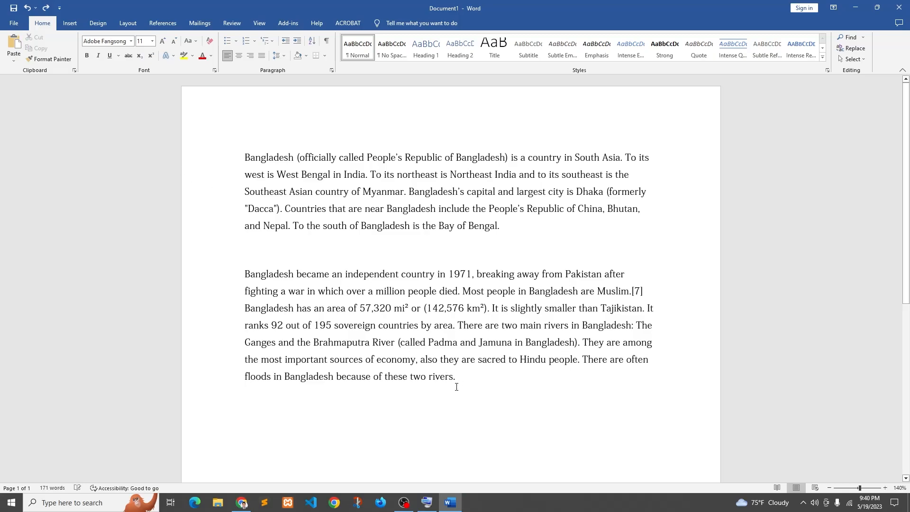
# Step: Select the whole document and make its text bold
pyautogui.moveTo(469, 360); pyautogui.dragTo(240, 138)
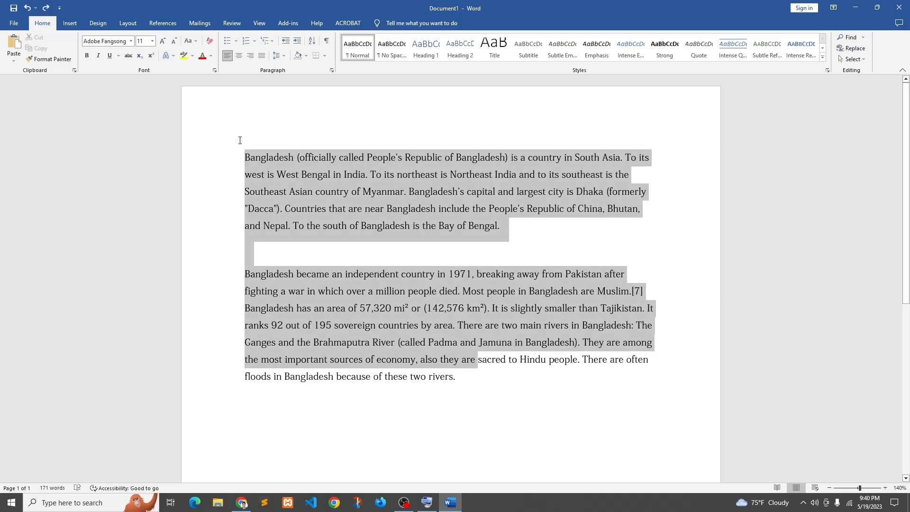
pyautogui.click(495, 389)
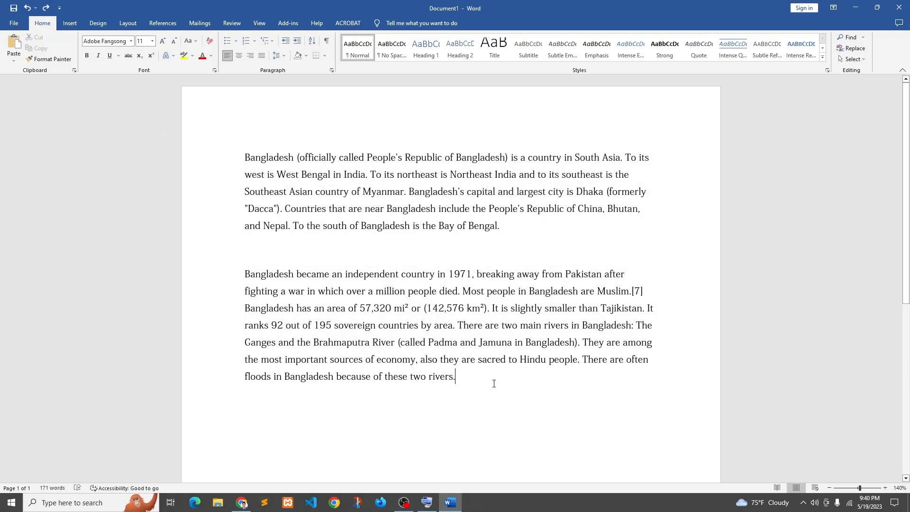
pyautogui.hotkey('ctrl', 'a')
pyautogui.click(88, 56)
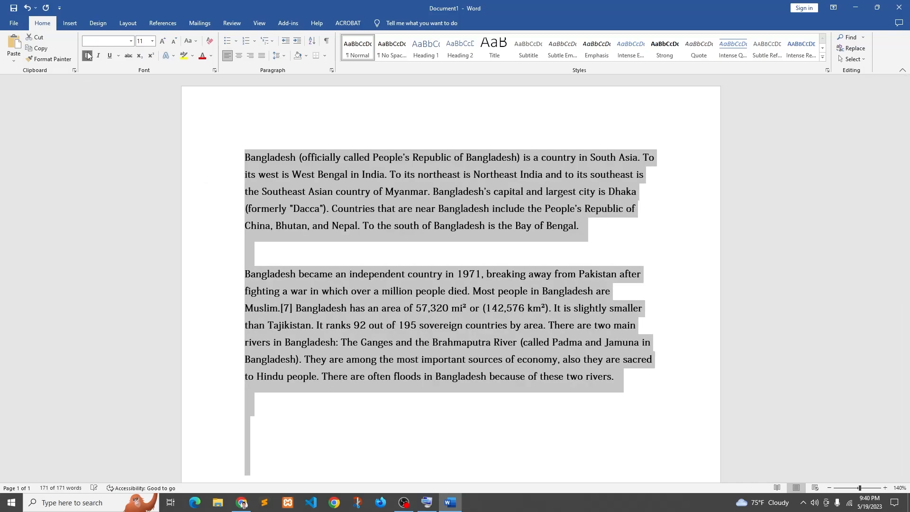
pyautogui.click(460, 309)
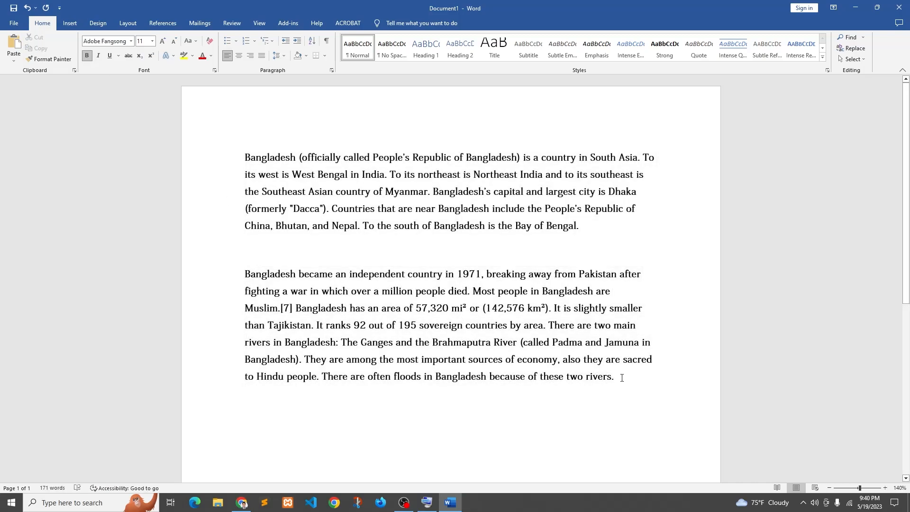
# Step: Apply italic and underline formatting to both Bangladesh paragraphs
pyautogui.moveTo(623, 378); pyautogui.dragTo(248, 142)
pyautogui.click(98, 55)
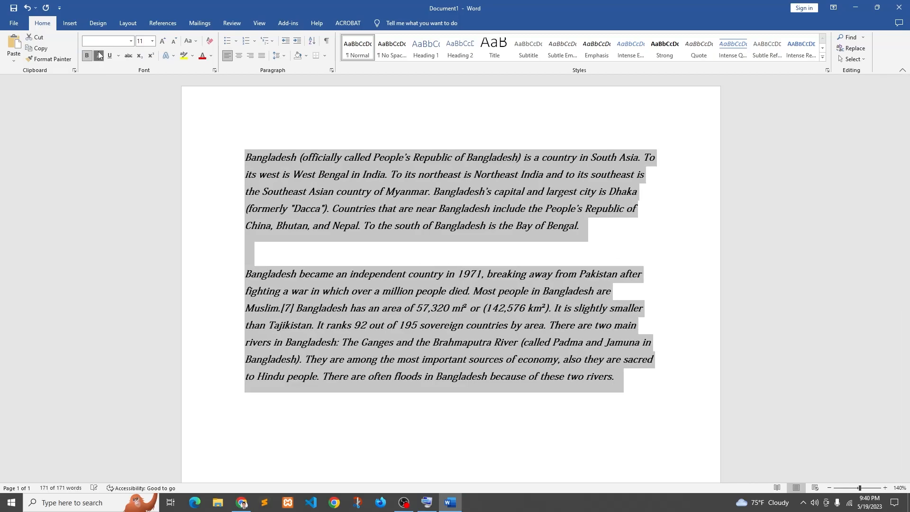
pyautogui.click(109, 57)
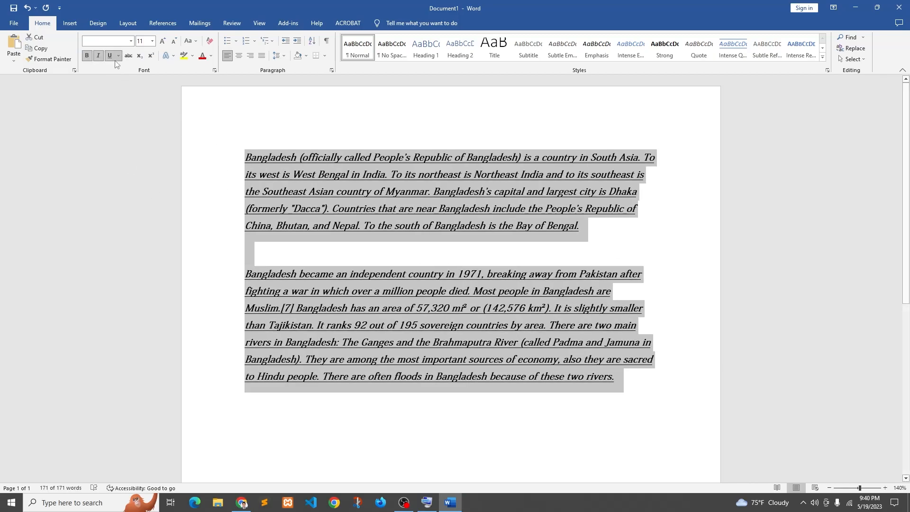
# Step: Remove the underline, italic and bold formatting from both paragraphs
pyautogui.click(110, 57)
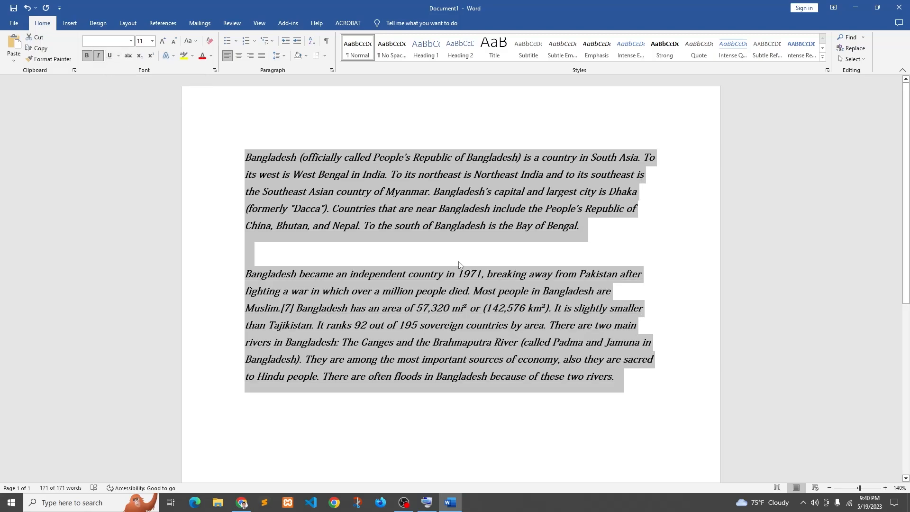
pyautogui.click(98, 57)
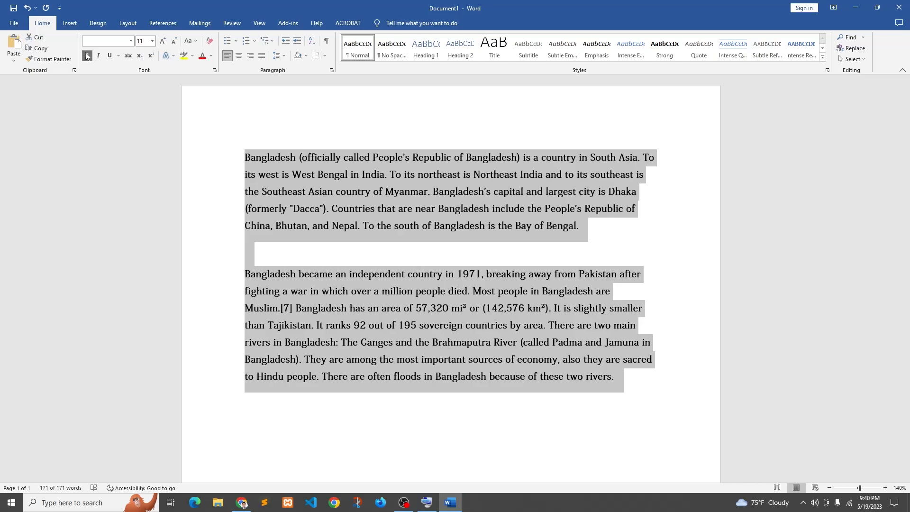
pyautogui.click(87, 56)
pyautogui.click(467, 381)
# Step: Select both Bangladesh paragraphs and set their font size to 72
pyautogui.moveTo(467, 382); pyautogui.dragTo(225, 164)
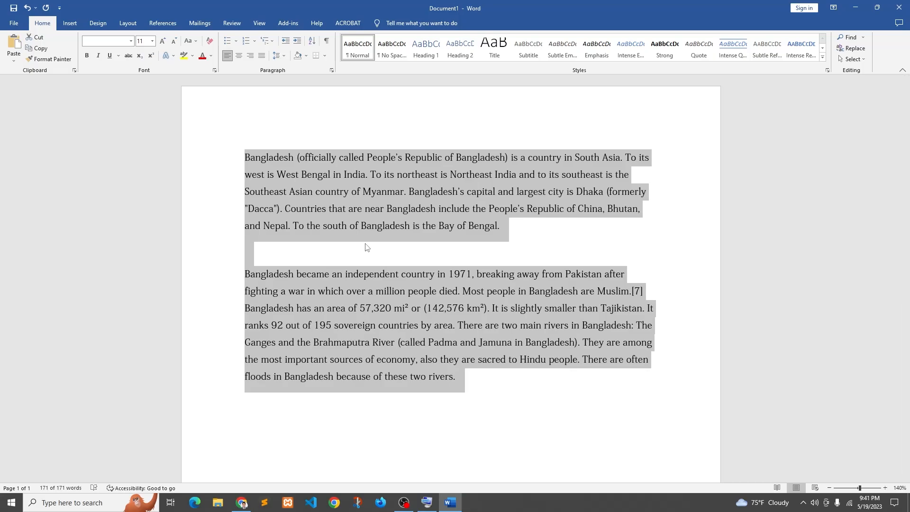
pyautogui.click(422, 310)
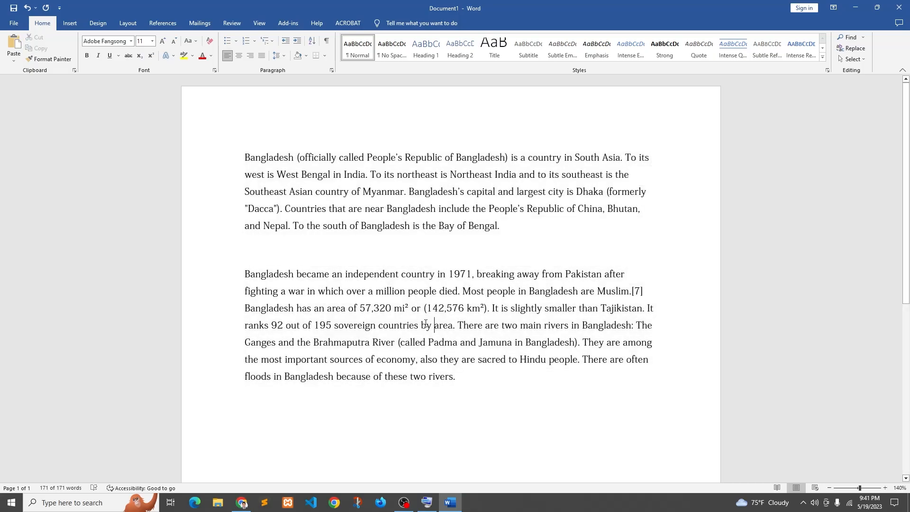
pyautogui.moveTo(498, 422); pyautogui.dragTo(228, 157)
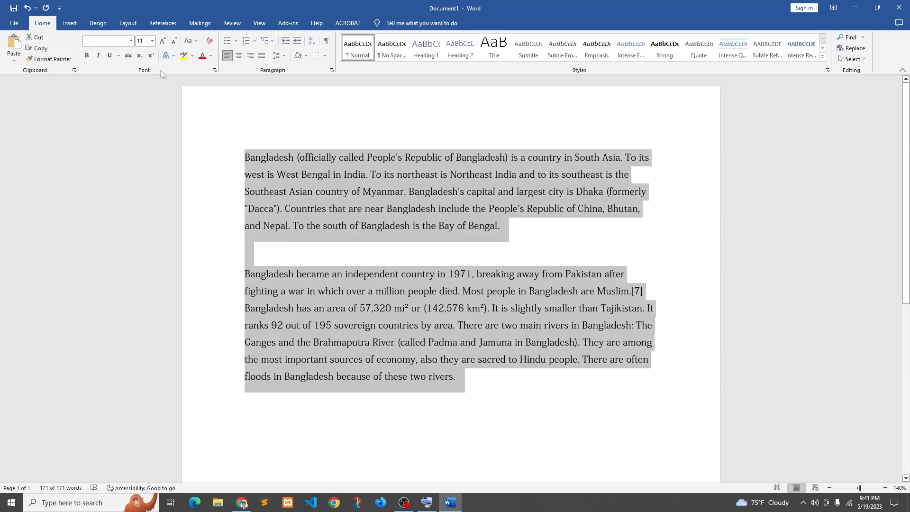
pyautogui.click(152, 41)
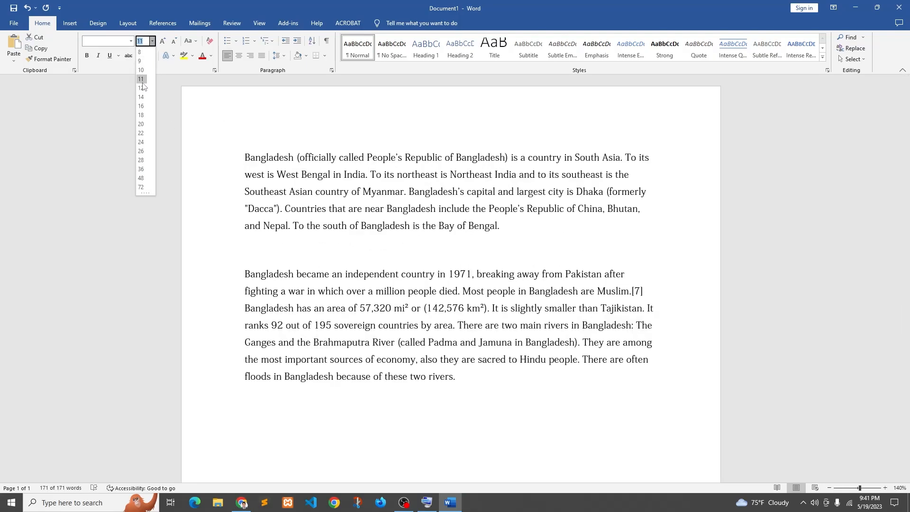
pyautogui.click(142, 187)
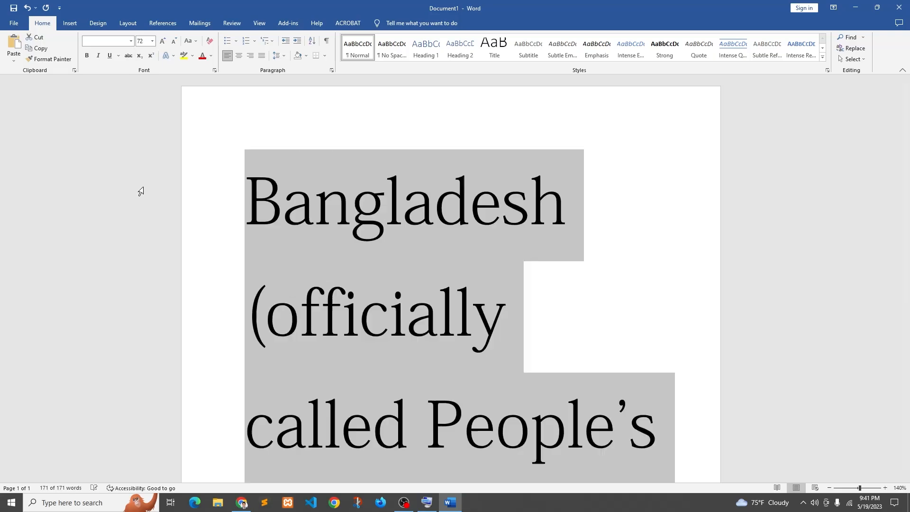
# Step: Set the font size of both selected Bangladesh paragraphs to 140
pyautogui.click(145, 40)
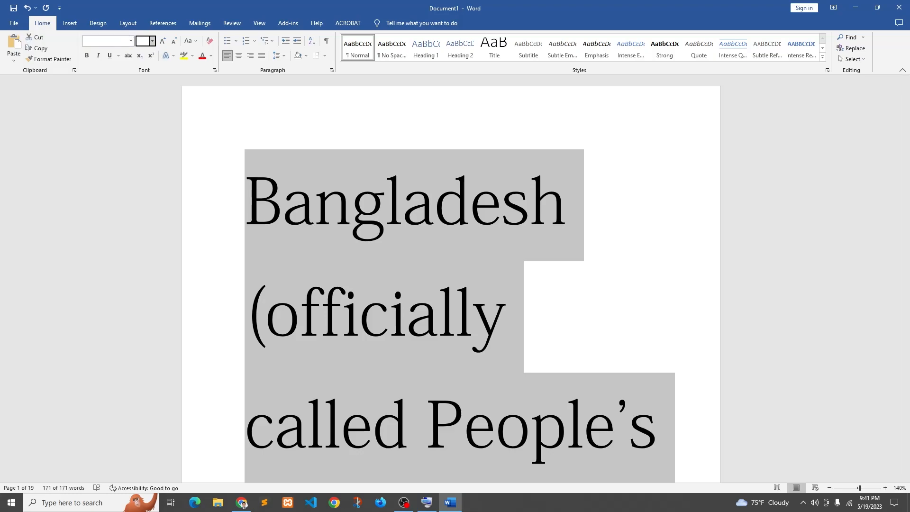
pyautogui.write('140')
pyautogui.press('Return')
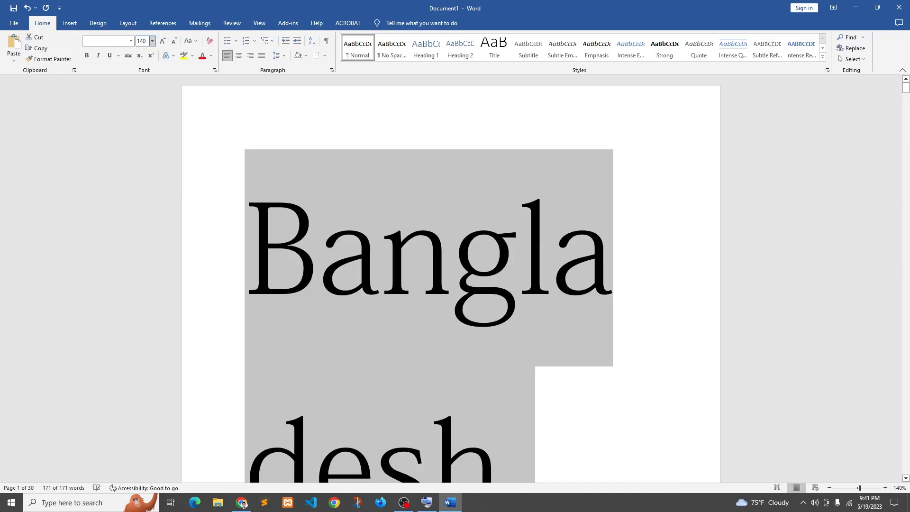
pyautogui.scroll(-5, 459, 315)
pyautogui.scroll(-5, 462, 317)
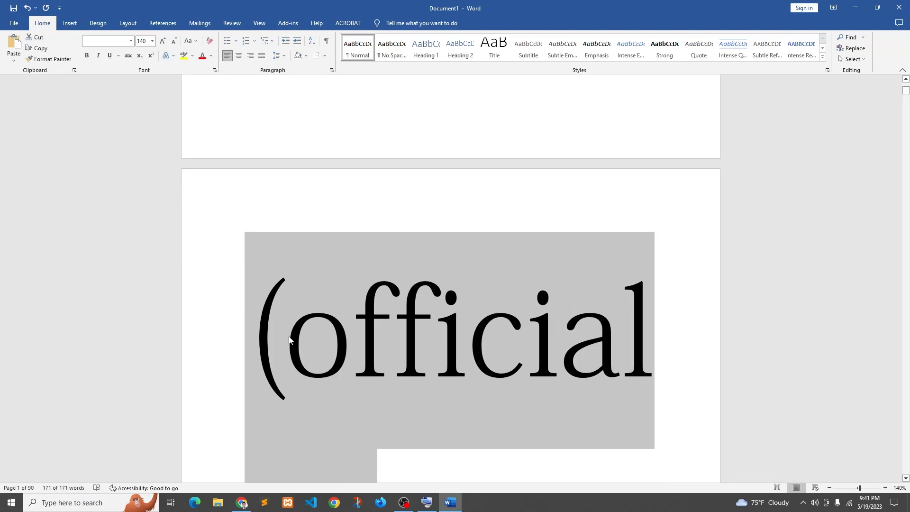
# Step: Set the font size of both selected Bangladesh paragraphs to 20
pyautogui.click(149, 40)
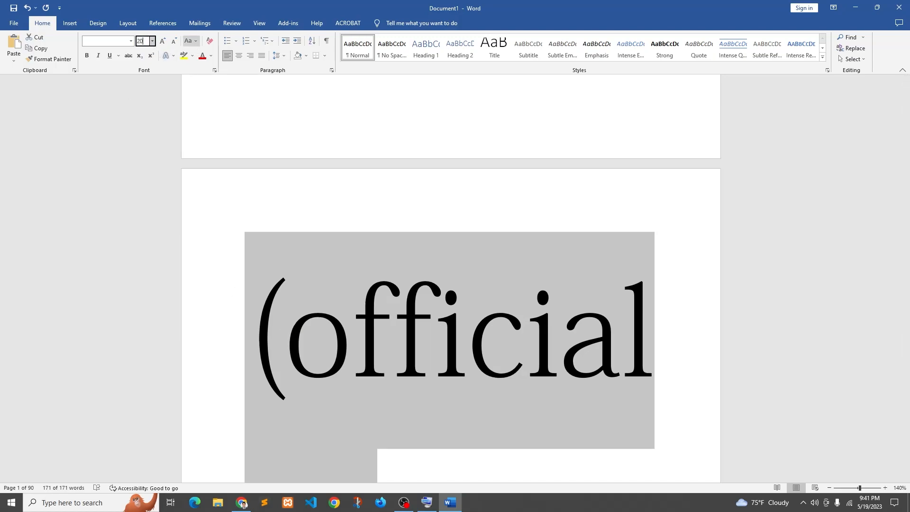
pyautogui.press('Return')
pyautogui.scroll(5, 350, 315)
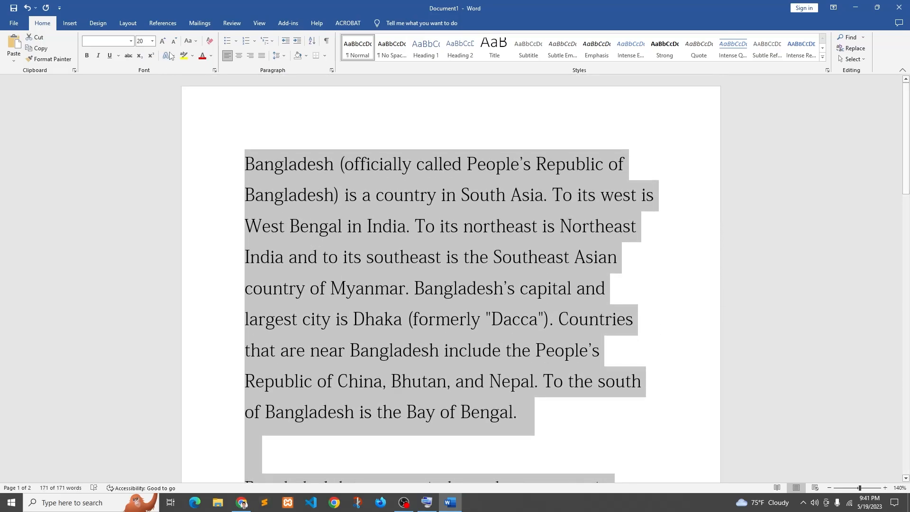
# Step: Decrease the selected text's font size stepwise to 11, and increase it stepwise to 14
pyautogui.click(173, 41)
pyautogui.click(173, 41)
pyautogui.click(173, 42)
pyautogui.click(173, 41)
pyautogui.click(173, 41)
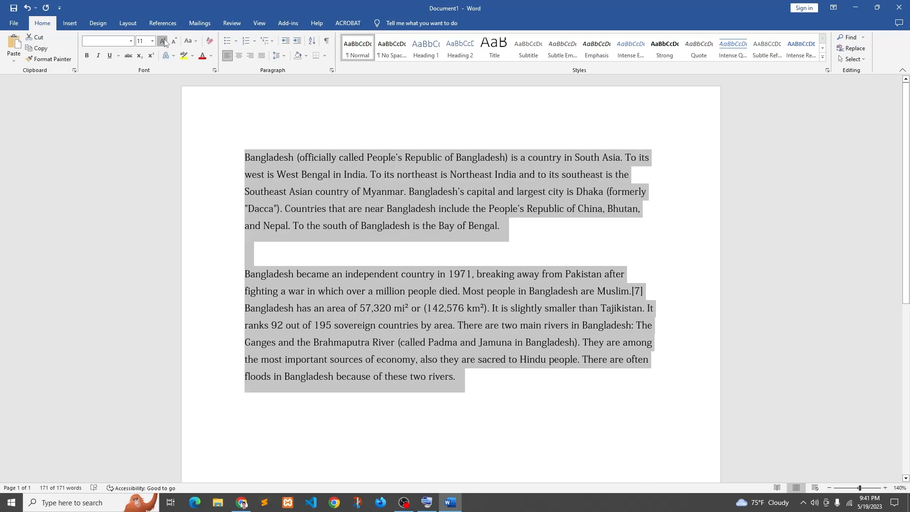
pyautogui.click(162, 42)
pyautogui.click(162, 41)
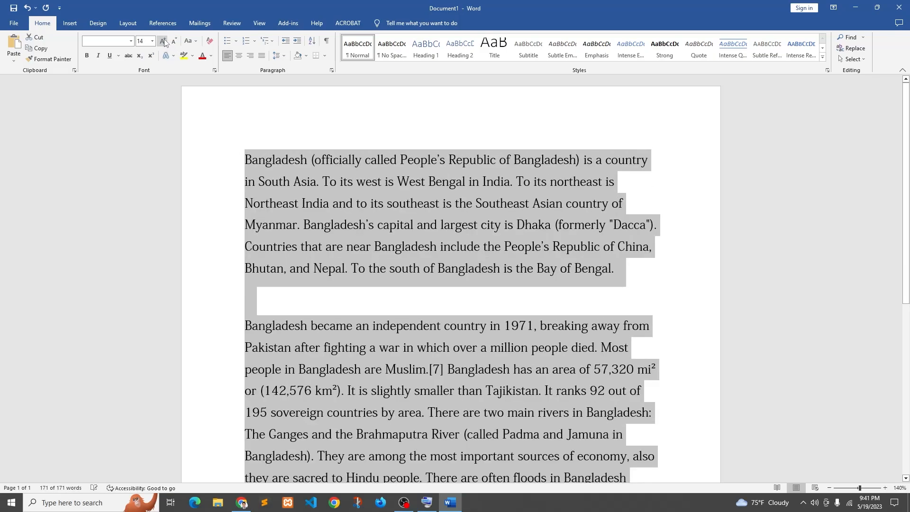
# Step: Change the case of both selected paragraphs to lowercase and then to UPPERCASE
pyautogui.click(189, 41)
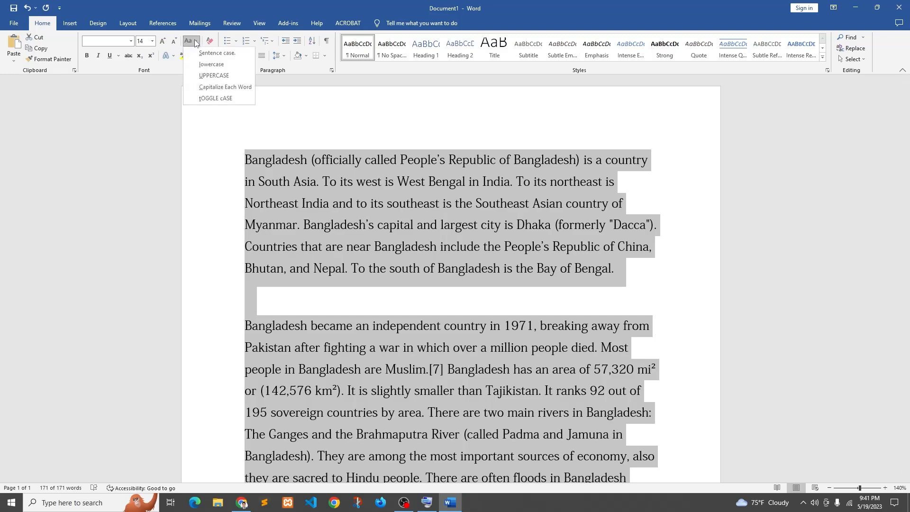
pyautogui.click(206, 65)
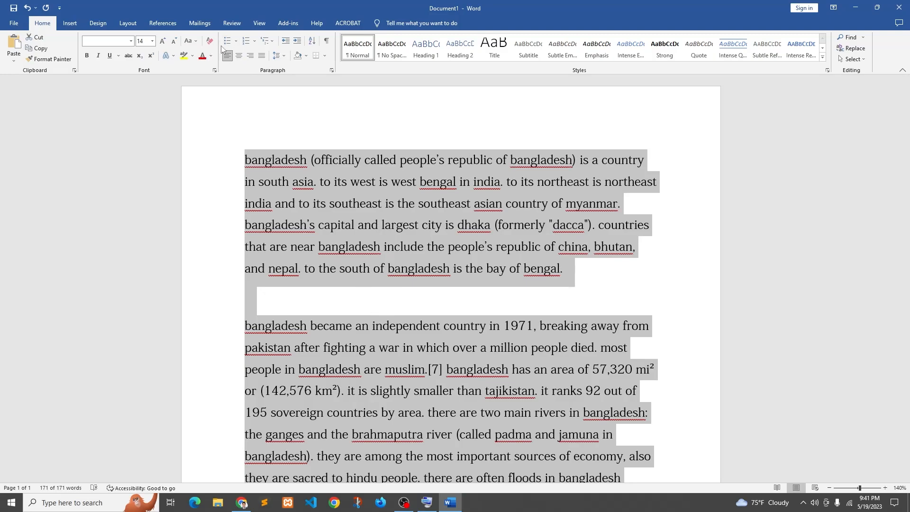
pyautogui.click(196, 41)
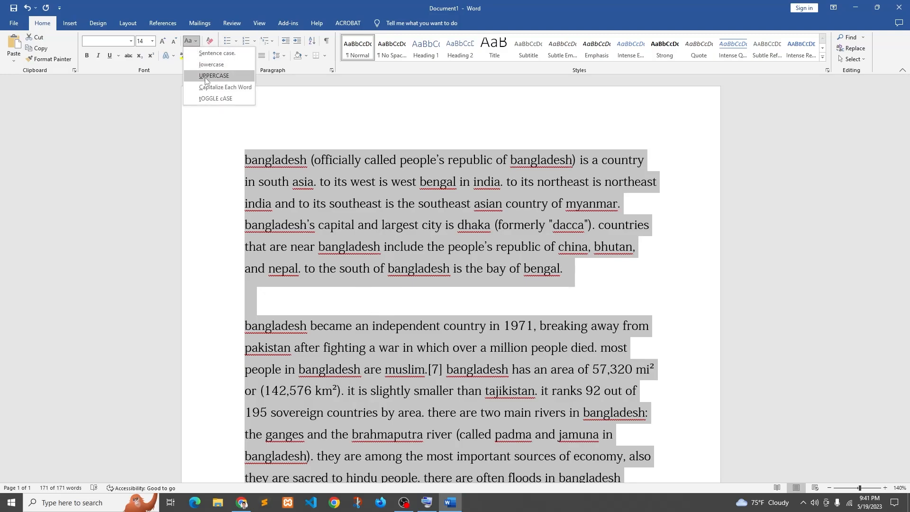
pyautogui.click(206, 76)
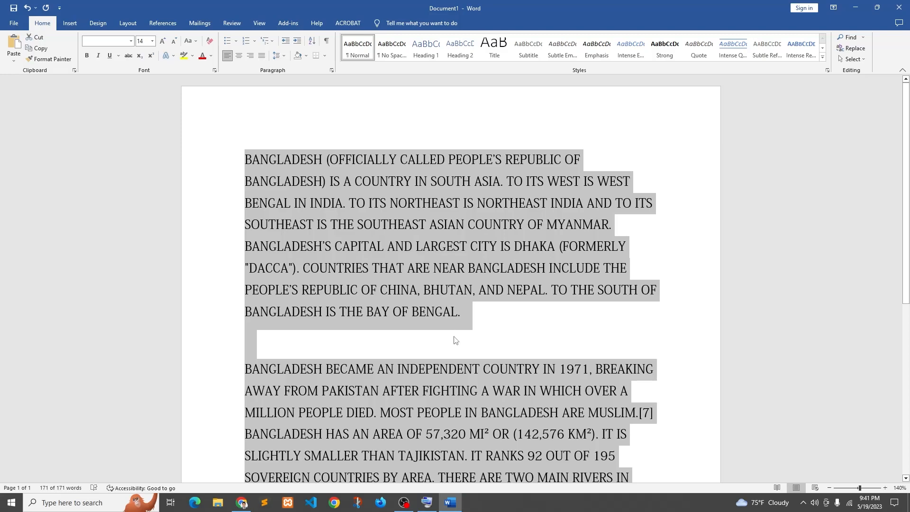
# Step: Change the case of both selected paragraphs to Sentence case
pyautogui.click(196, 42)
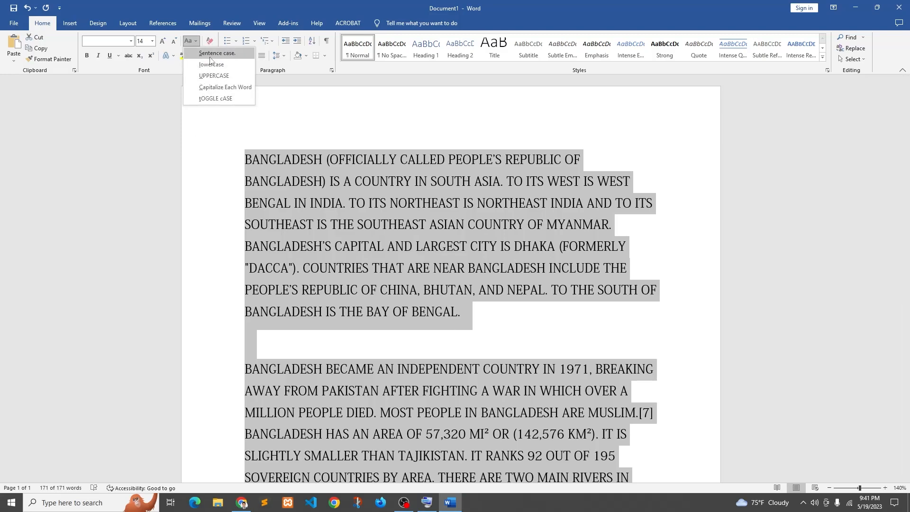
pyautogui.click(210, 56)
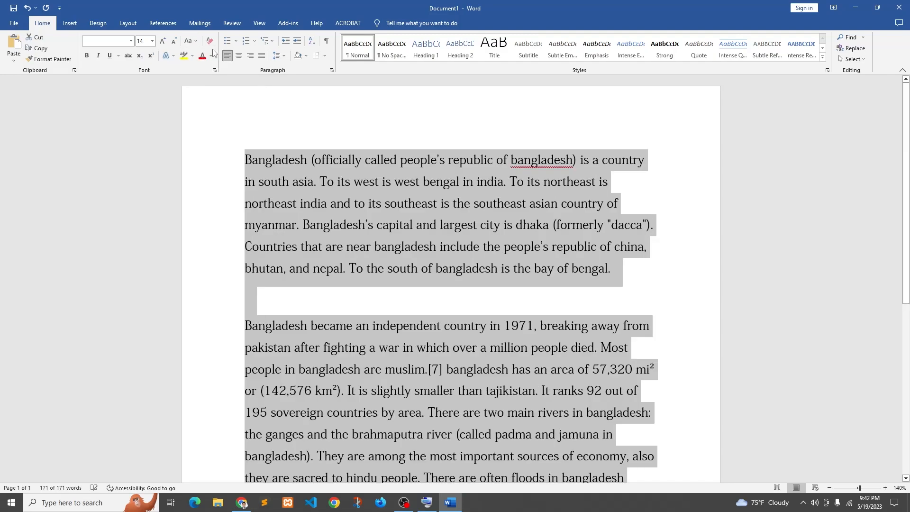
pyautogui.click(173, 55)
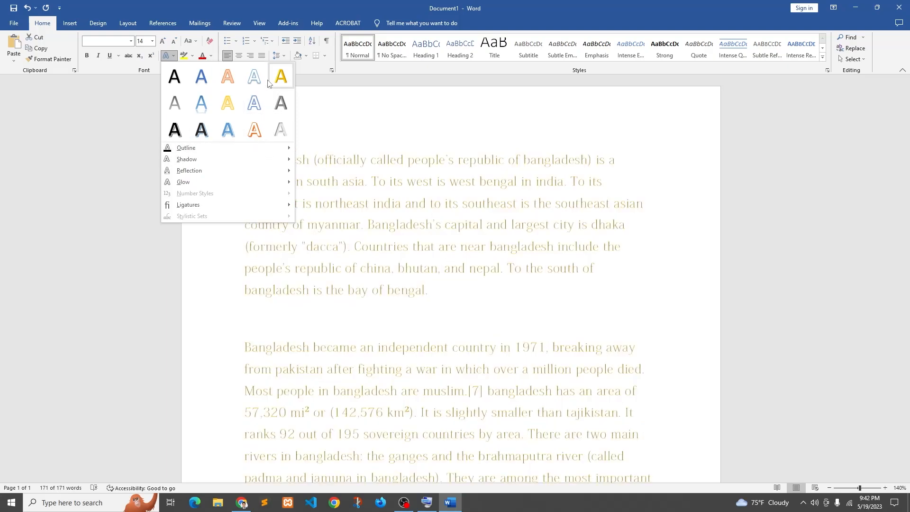
pyautogui.click(480, 226)
pyautogui.moveTo(611, 269); pyautogui.dragTo(247, 160)
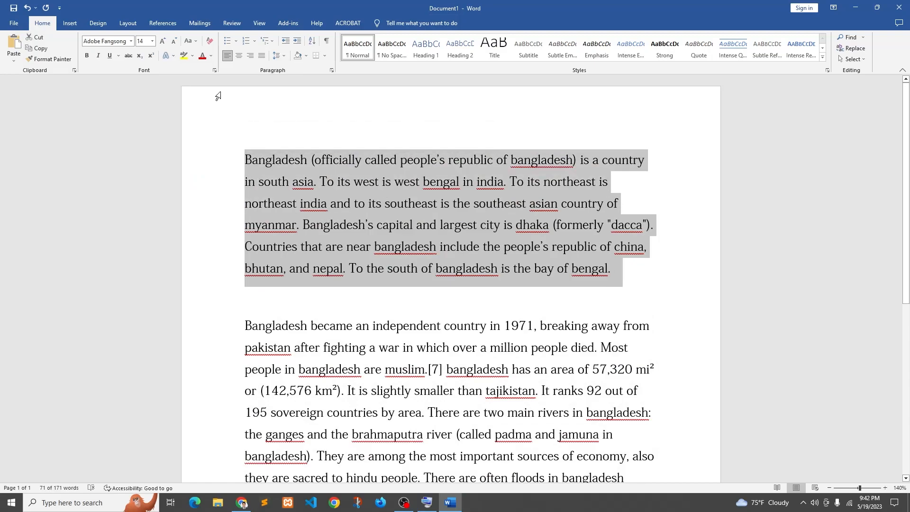
pyautogui.click(192, 56)
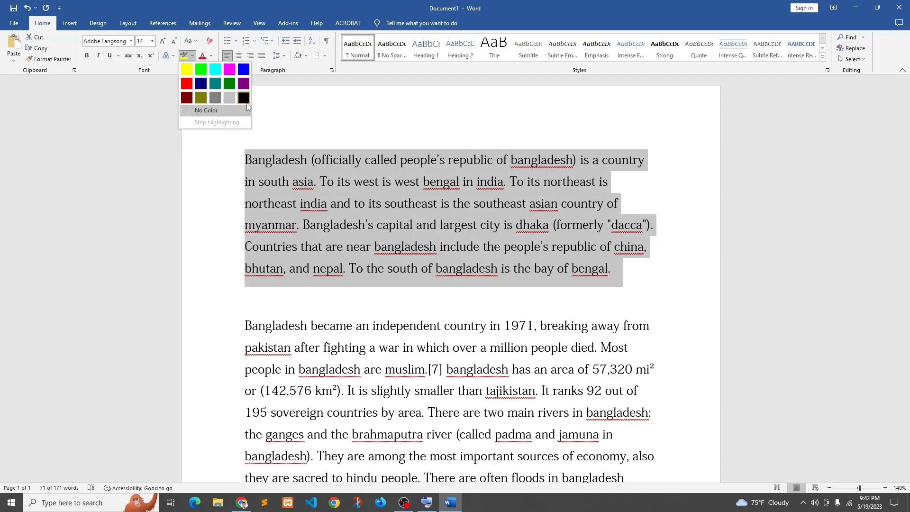
pyautogui.click(557, 268)
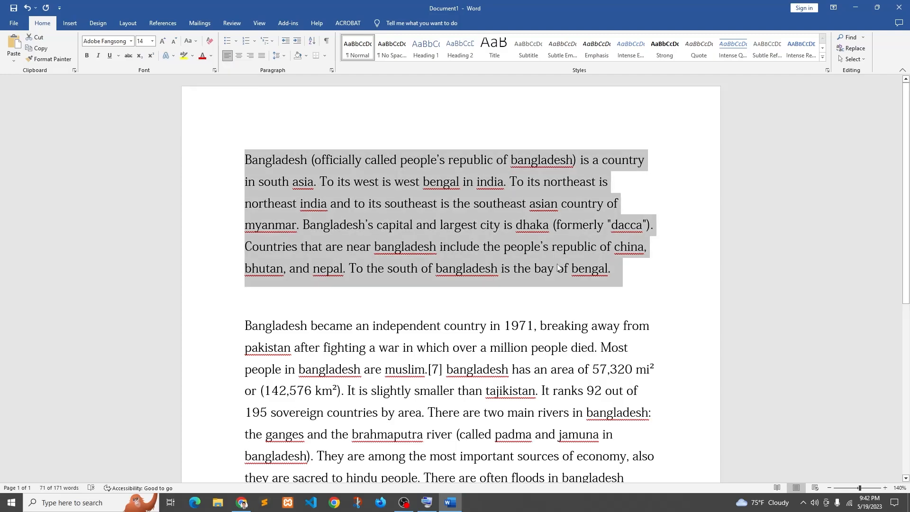
# Step: Select the first Bangladesh paragraph and set its font color to the standard red
pyautogui.tripleClick(595, 260)
pyautogui.moveTo(621, 284); pyautogui.dragTo(255, 159)
pyautogui.click(211, 56)
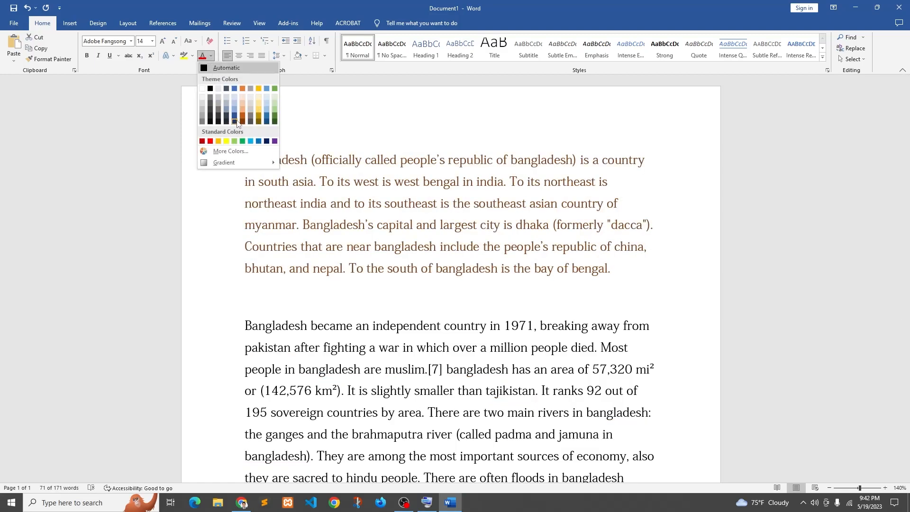
pyautogui.click(209, 141)
pyautogui.click(656, 297)
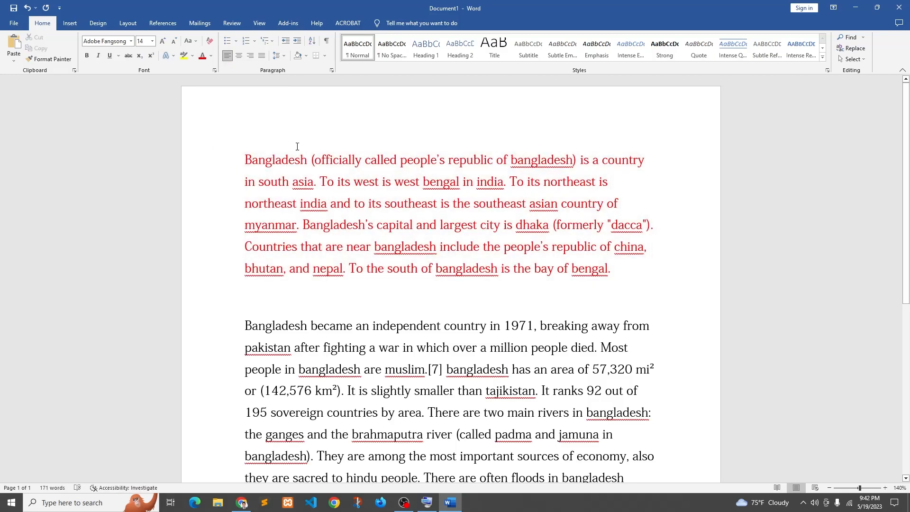
# Step: Select the red first paragraph and apply the arrow-shaped bullet to it
pyautogui.moveTo(616, 271); pyautogui.dragTo(246, 157)
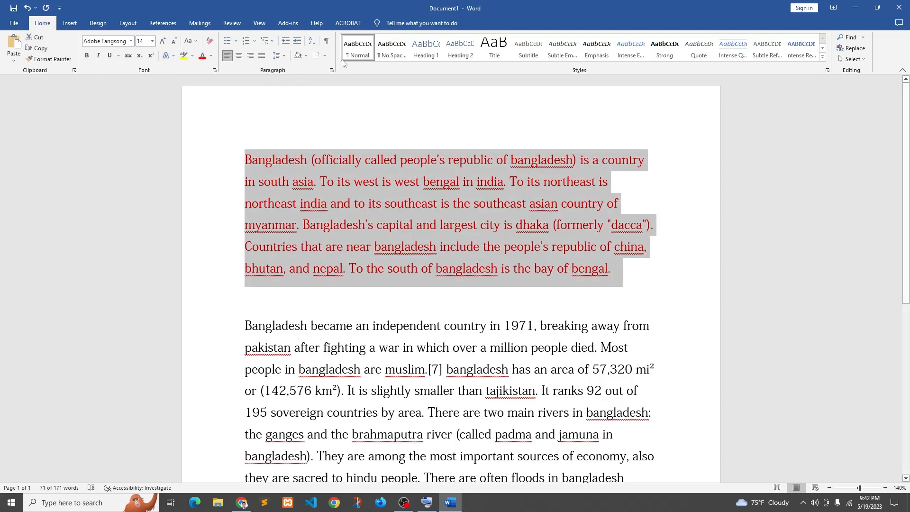
pyautogui.click(236, 40)
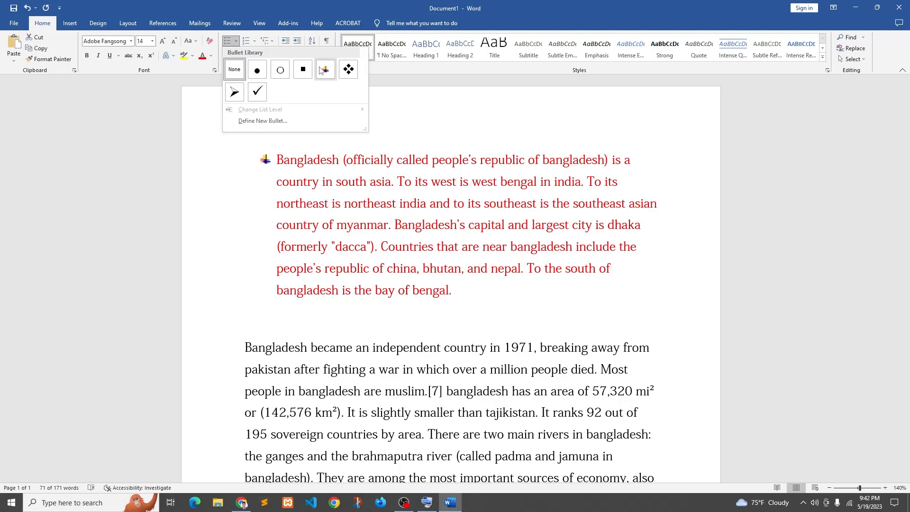
pyautogui.click(233, 92)
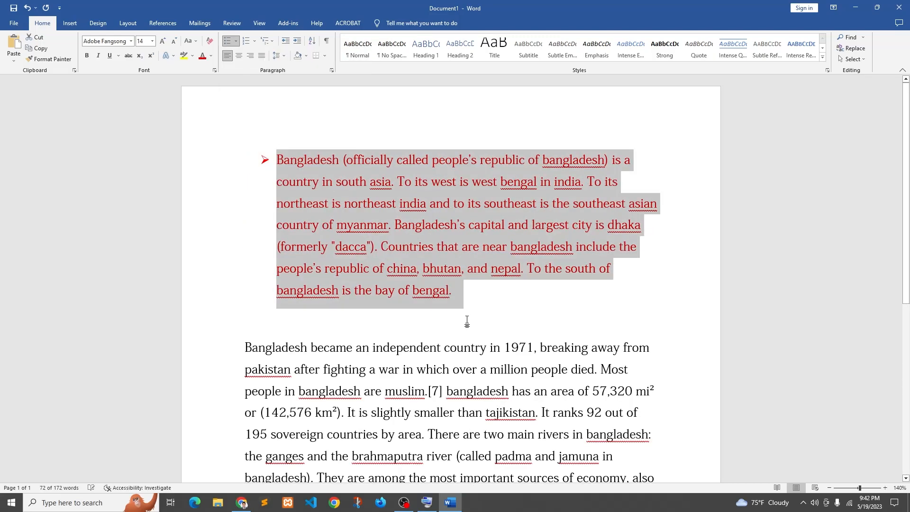
# Step: Add two list items below the red paragraph: "Fads asdfsadf sadfsadf" and "dsfsdf"
pyautogui.click(471, 297)
pyautogui.press('Return')
pyautogui.write('fads')
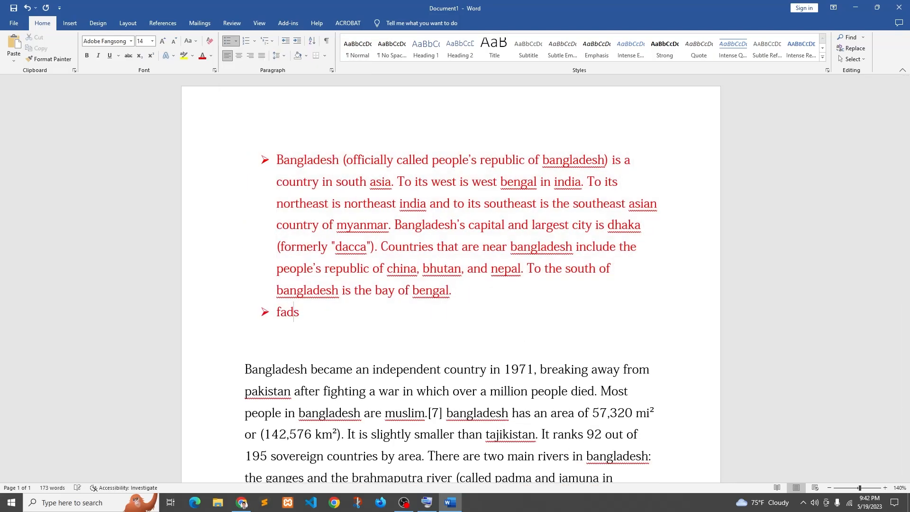
pyautogui.write(' asdfsadf sadfsadf')
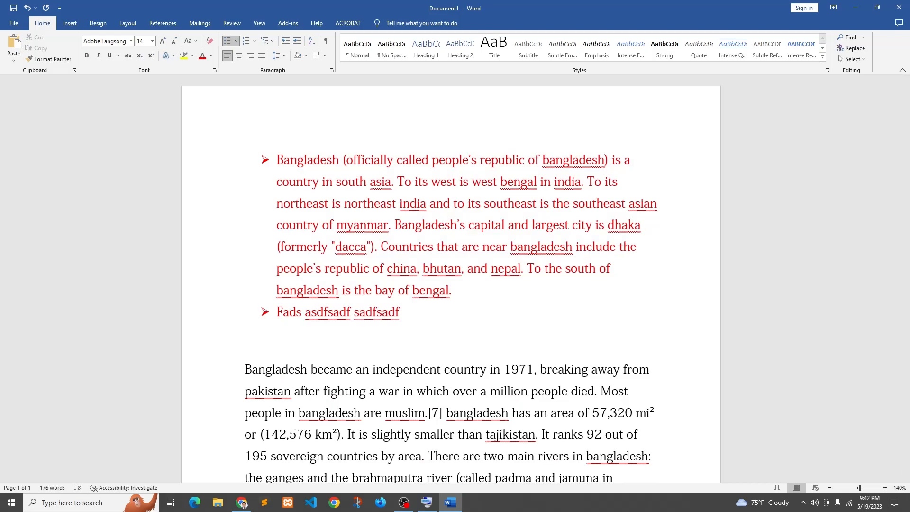
pyautogui.press('Return')
pyautogui.write('dsfsdf')
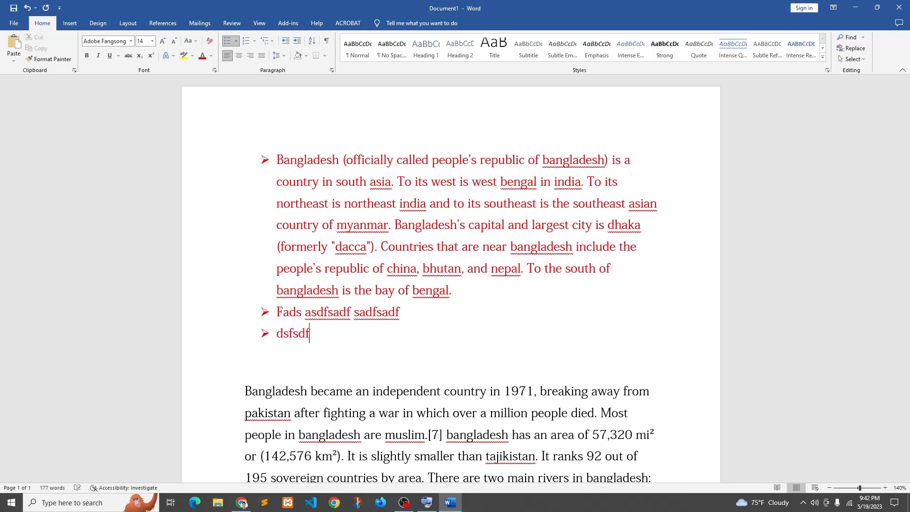
# Step: Select all three red list items and replace their bullets with i., ii., iii. numbering
pyautogui.moveTo(308, 334); pyautogui.dragTo(238, 163)
pyautogui.click(235, 41)
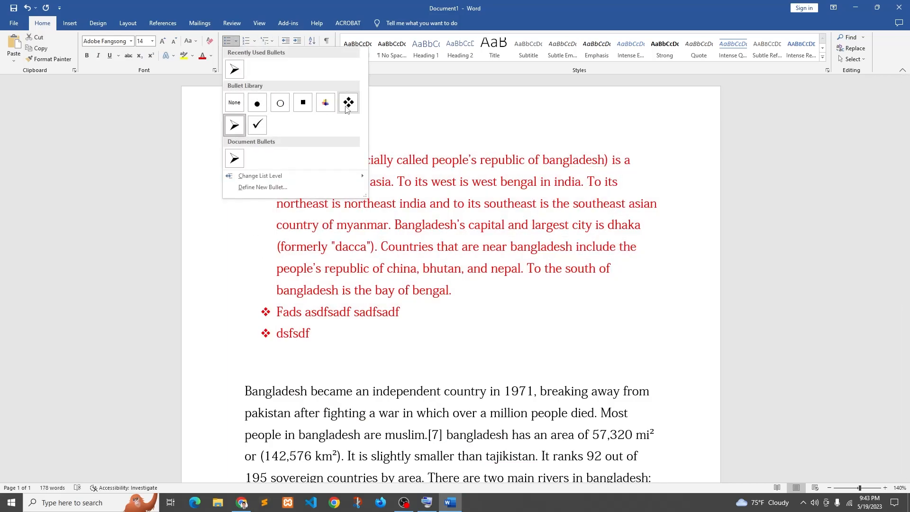
pyautogui.click(255, 41)
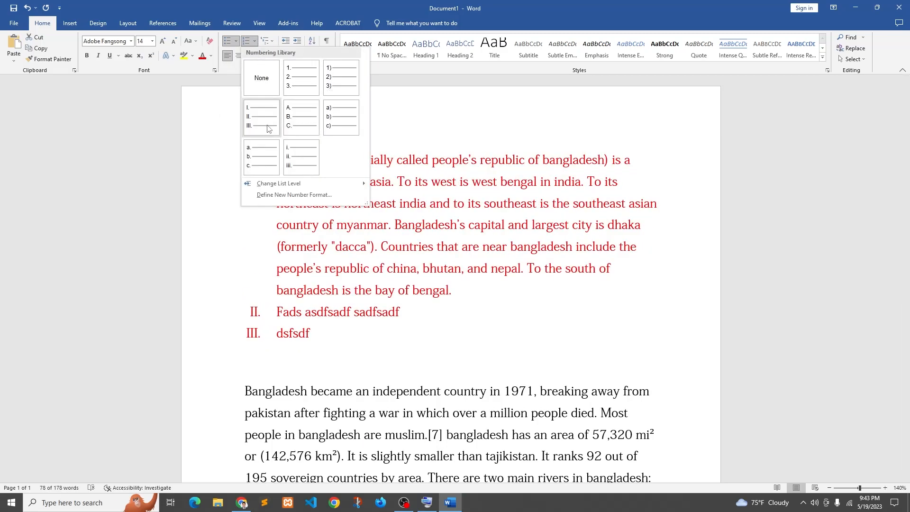
pyautogui.click(297, 156)
pyautogui.click(364, 351)
# Step: Remove the roman numbering from the three red list items
pyautogui.moveTo(317, 349); pyautogui.dragTo(229, 161)
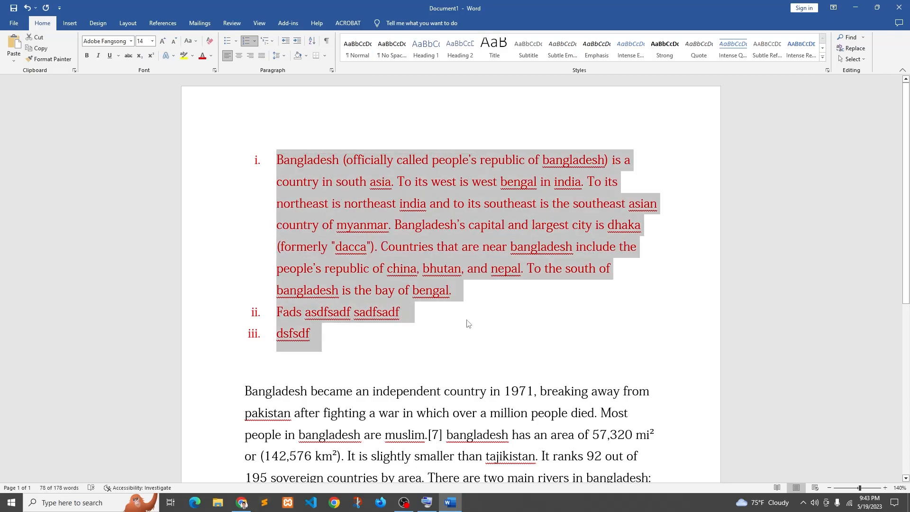
pyautogui.click(255, 41)
pyautogui.click(258, 140)
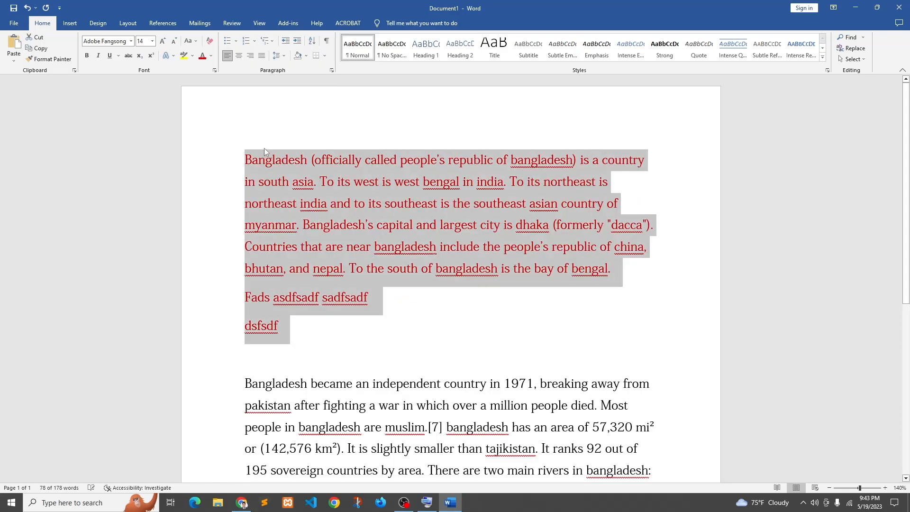
pyautogui.moveTo(308, 332); pyautogui.dragTo(217, 171)
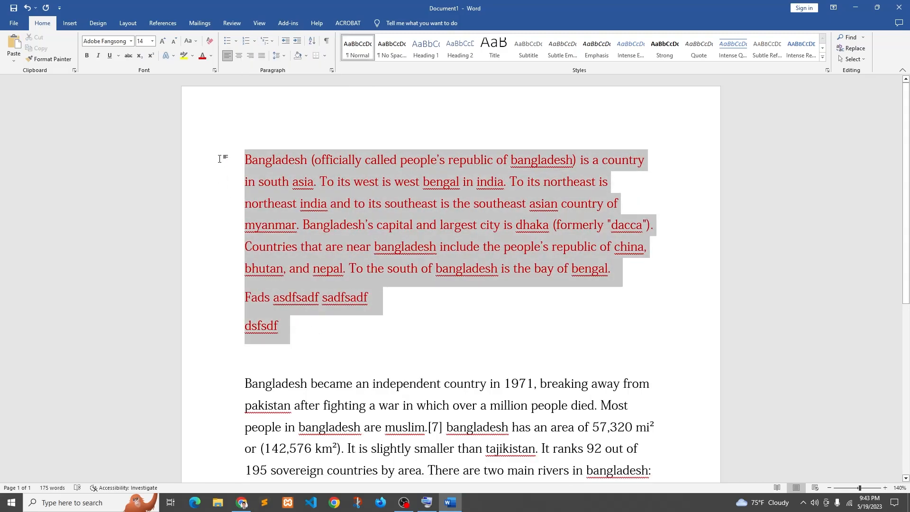
pyautogui.moveTo(306, 340); pyautogui.dragTo(241, 150)
pyautogui.moveTo(300, 345); pyautogui.dragTo(199, 140)
pyautogui.click(211, 56)
pyautogui.click(387, 404)
pyautogui.click(311, 344)
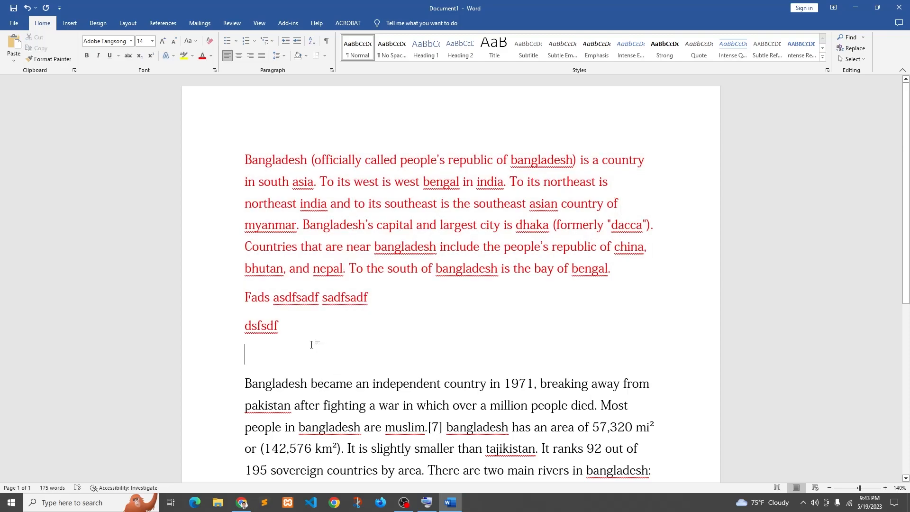
# Step: Select the red paragraph with the two short lines below it and center-align them
pyautogui.moveTo(283, 329); pyautogui.dragTo(233, 159)
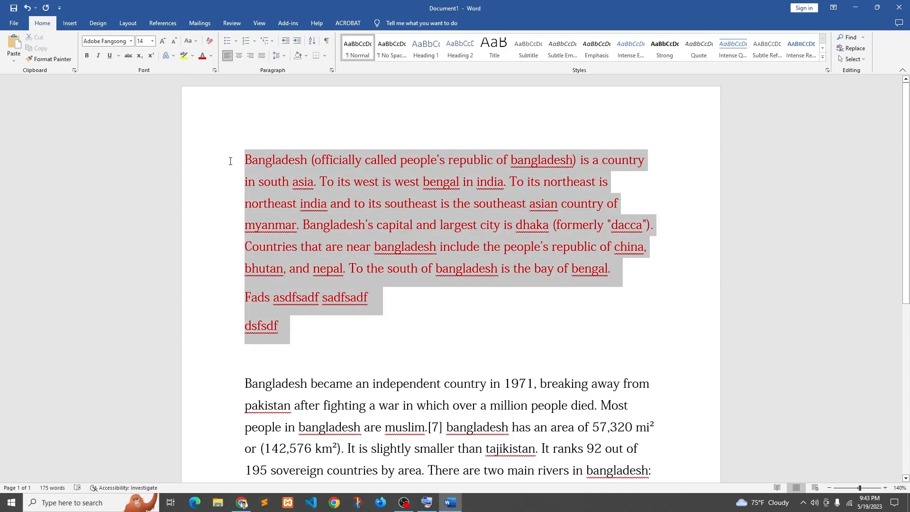
pyautogui.click(239, 56)
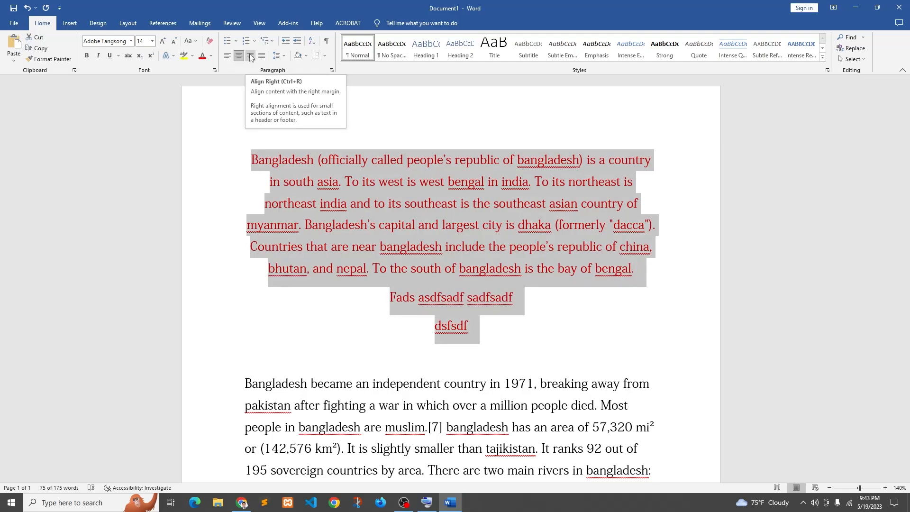
pyautogui.click(279, 182)
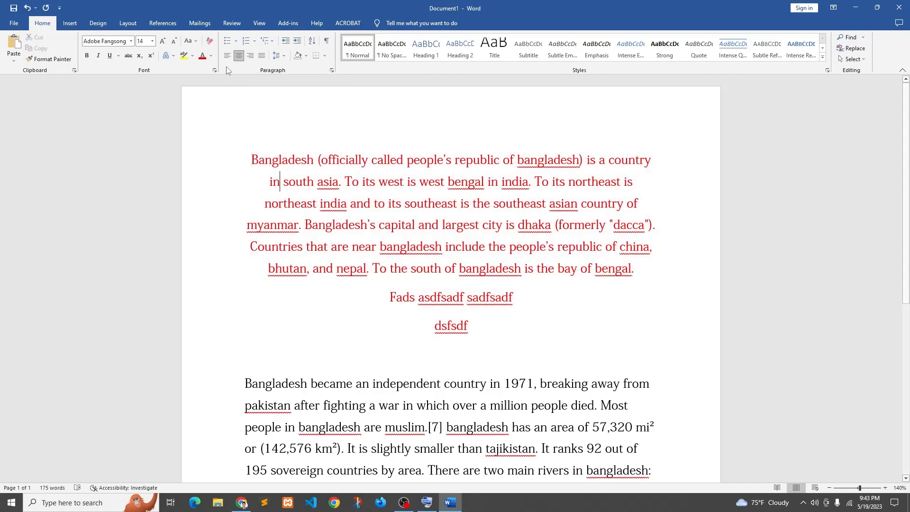
# Step: Switch the red paragraph and the two short lines below it to left alignment and finally to justified alignment
pyautogui.moveTo(475, 324); pyautogui.dragTo(239, 158)
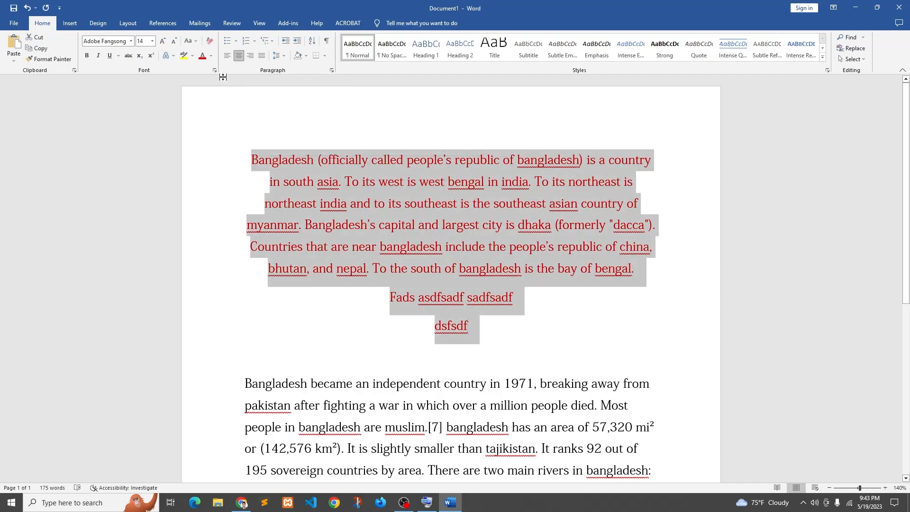
pyautogui.click(226, 55)
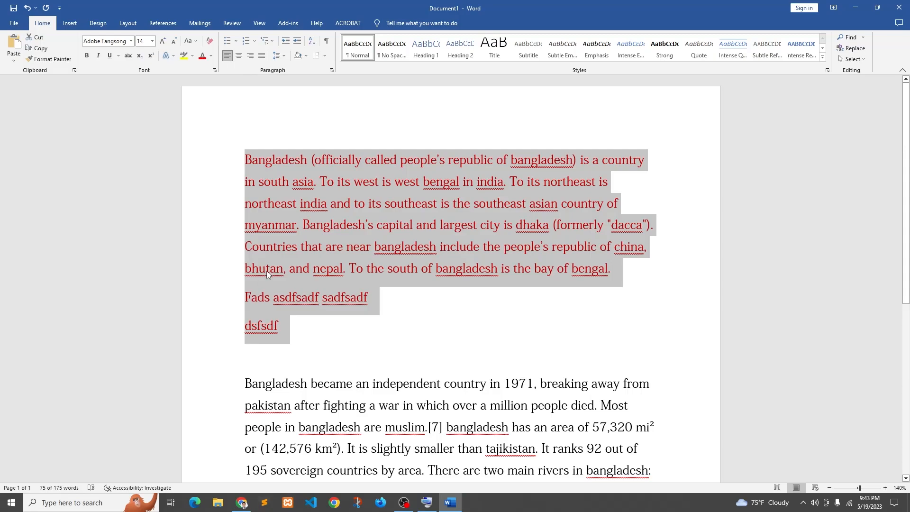
pyautogui.click(261, 57)
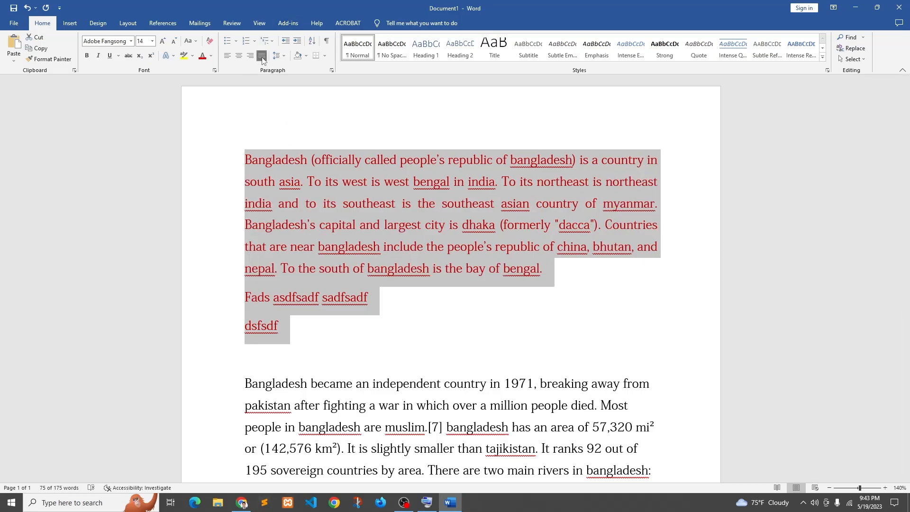
pyautogui.click(297, 328)
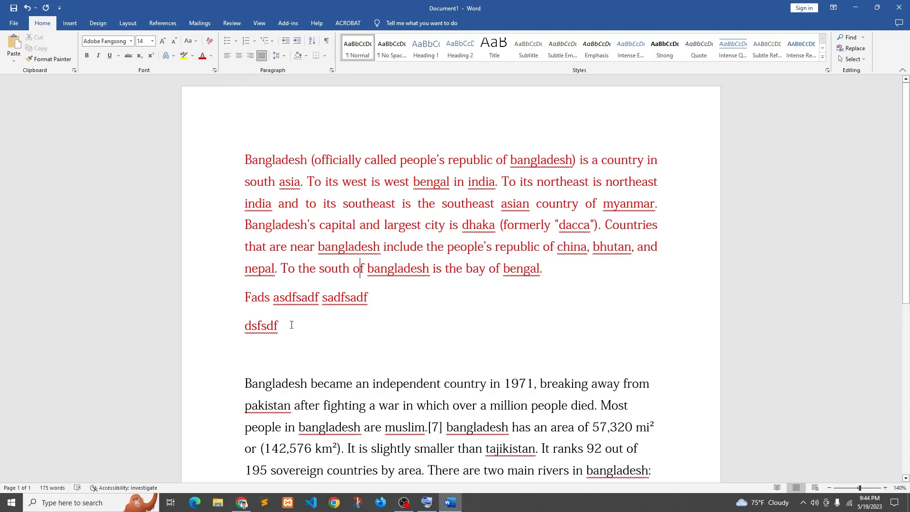
# Step: Remove the space after paragraph from the red paragraph and the two short red lines below it
pyautogui.moveTo(289, 342); pyautogui.dragTo(197, 156)
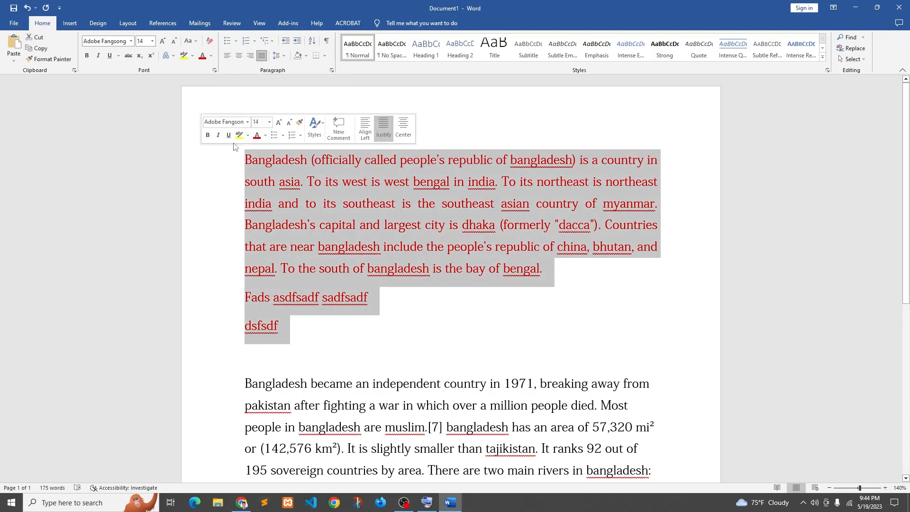
pyautogui.click(278, 55)
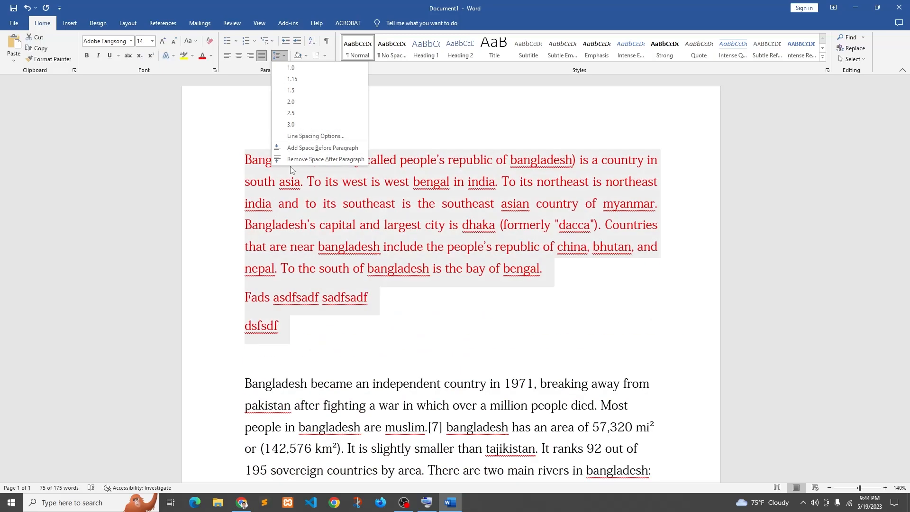
pyautogui.click(289, 160)
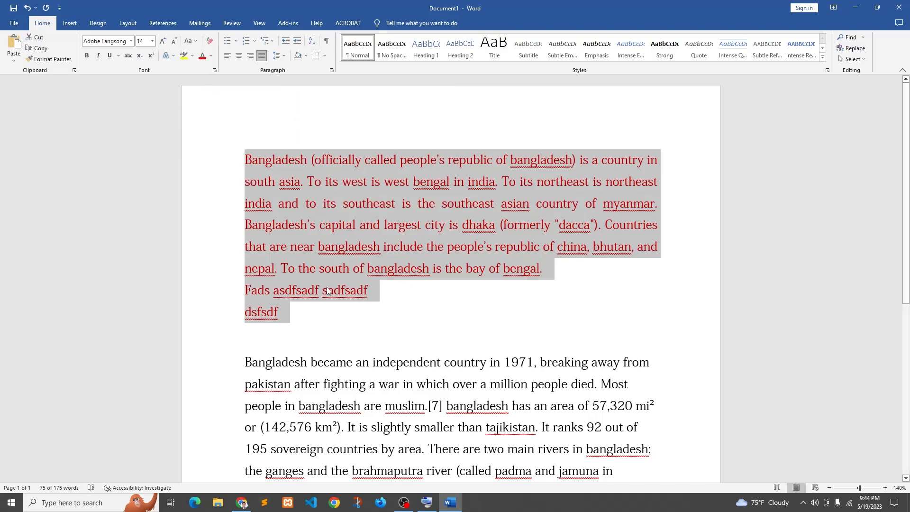
pyautogui.click(484, 338)
# Step: Apply blue-gray shading behind the red paragraph and the two red lines, and reset the shading to No Color
pyautogui.click(307, 56)
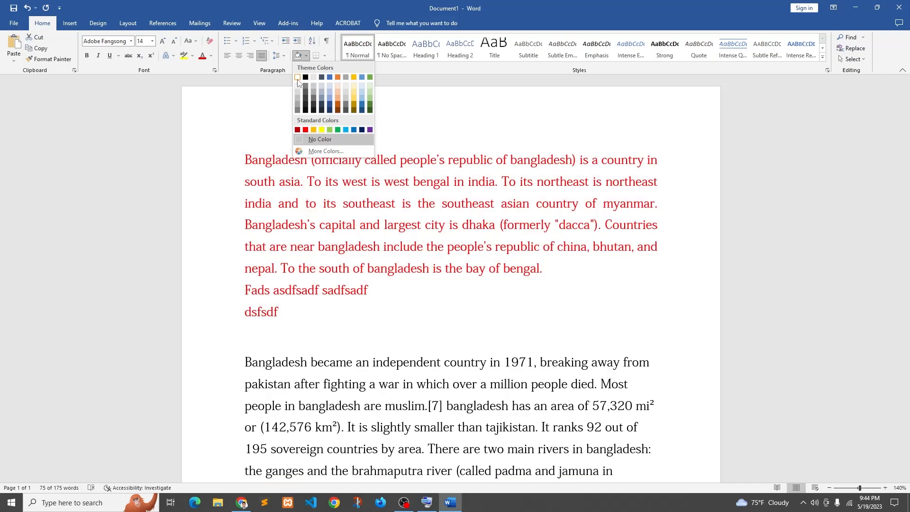
pyautogui.click(314, 98)
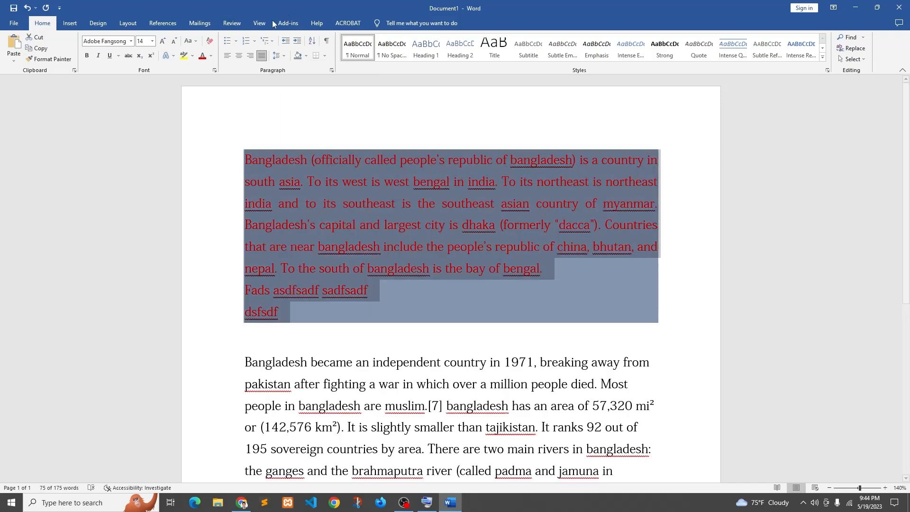
pyautogui.click(306, 55)
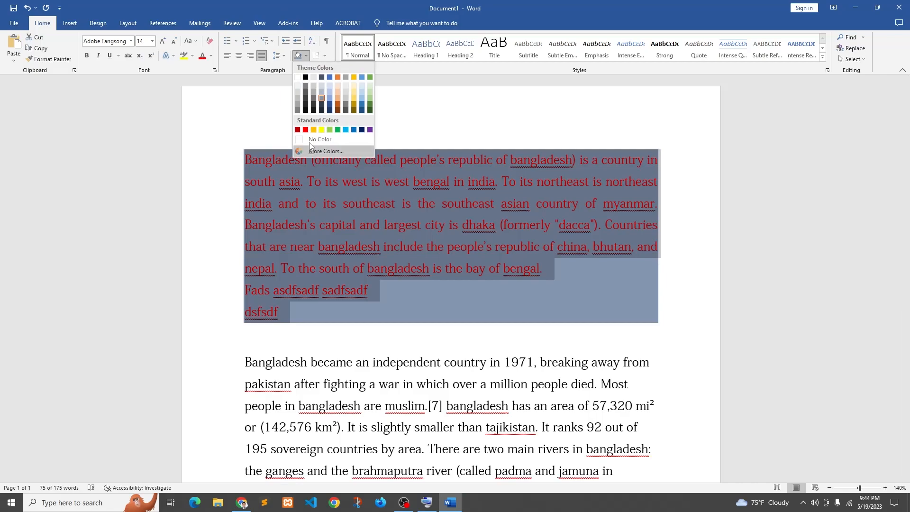
pyautogui.click(315, 139)
pyautogui.click(306, 310)
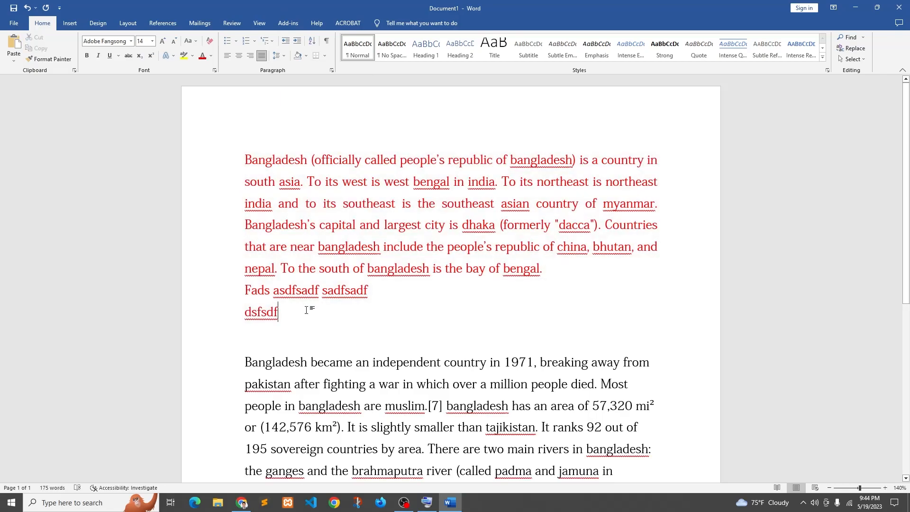
# Step: Apply All Borders to the red paragraph and the two short red lines below it
pyautogui.keyDown('shift'); pyautogui.click(200, 142); pyautogui.keyUp('shift')
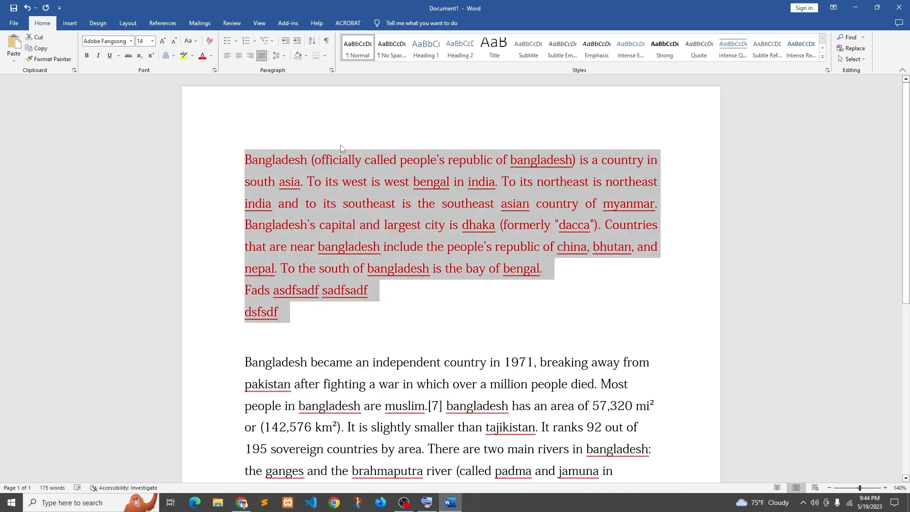
pyautogui.click(325, 56)
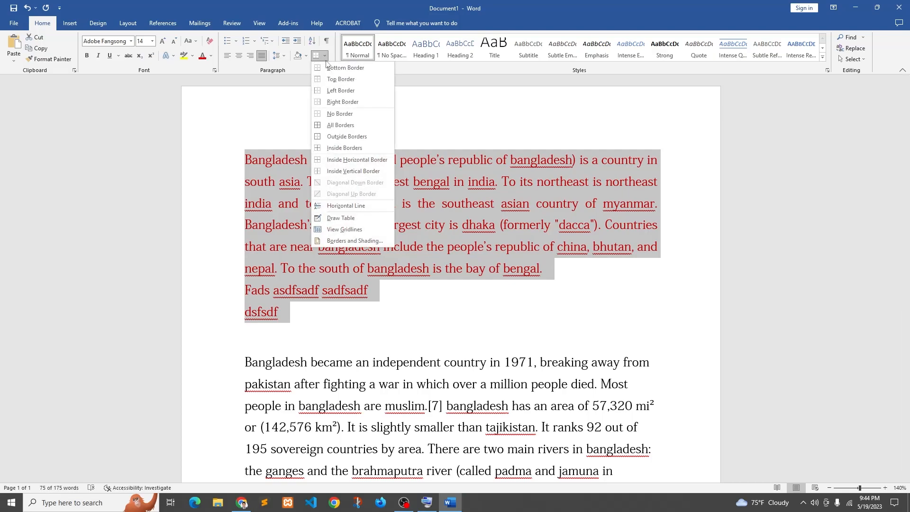
pyautogui.click(339, 125)
pyautogui.click(421, 357)
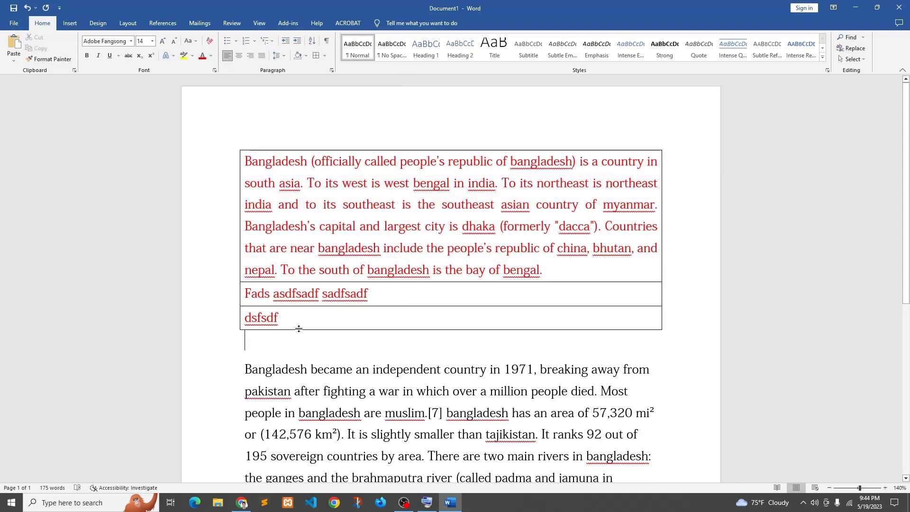
# Step: Remove the borders from the red paragraph and the two red lines with No Border
pyautogui.click(236, 145)
pyautogui.click(324, 55)
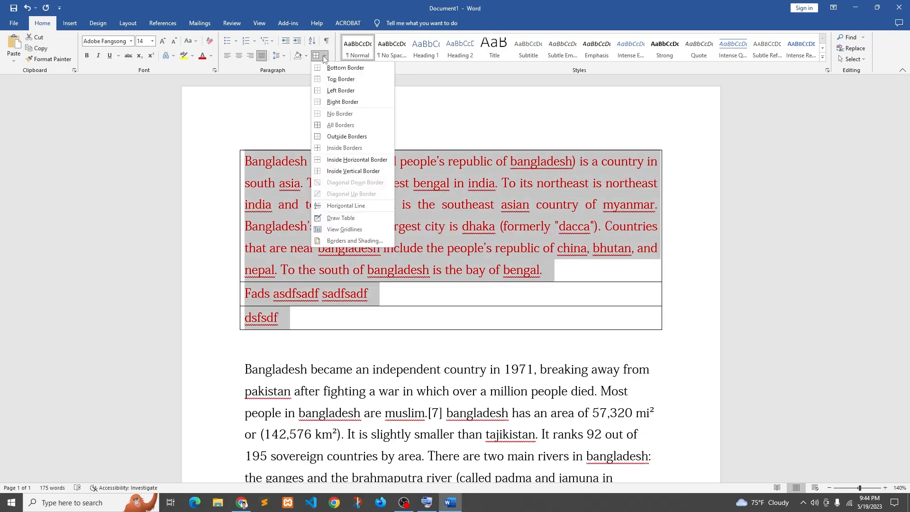
pyautogui.click(340, 113)
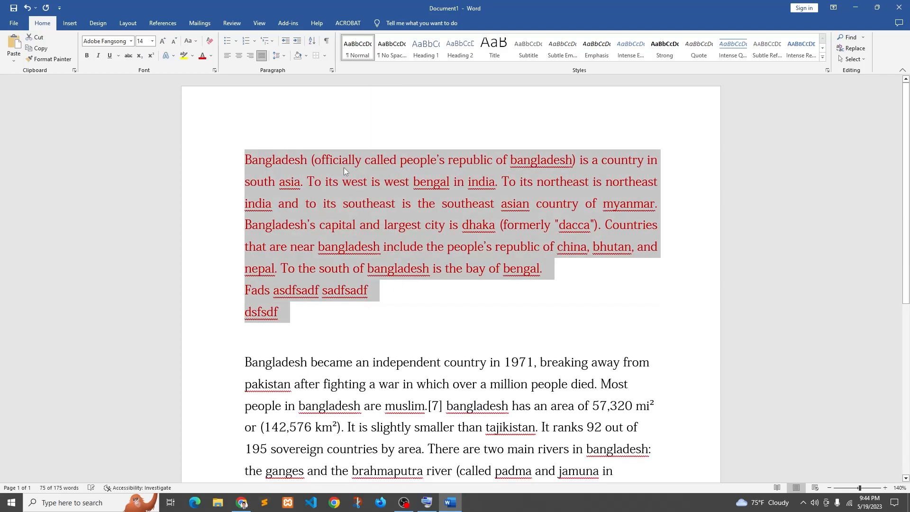
pyautogui.moveTo(244, 157); pyautogui.dragTo(379, 293)
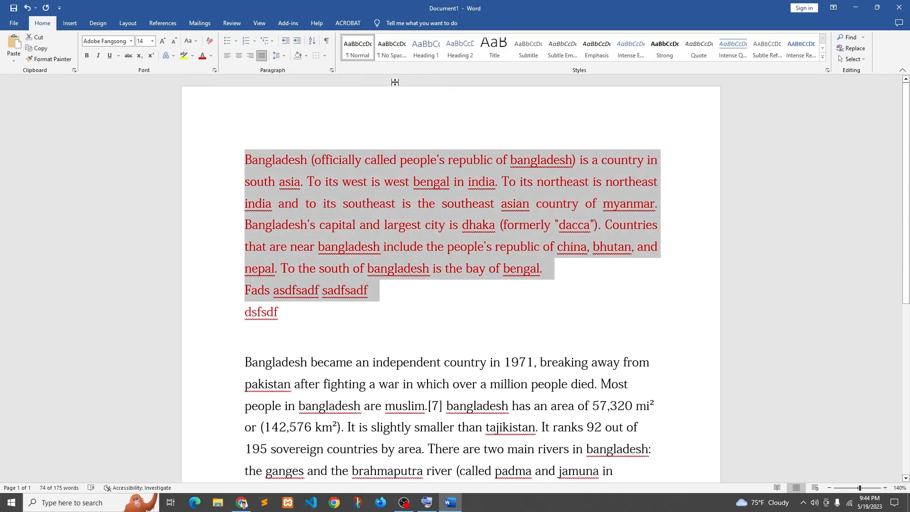
pyautogui.click(392, 47)
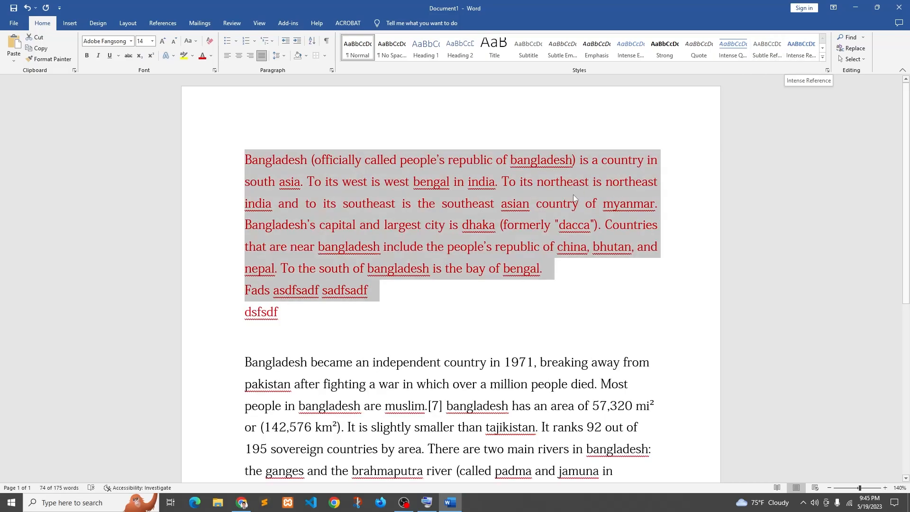
pyautogui.click(403, 327)
# Step: Select the red paragraph with its two short lines and search the document for that text
pyautogui.click(257, 312)
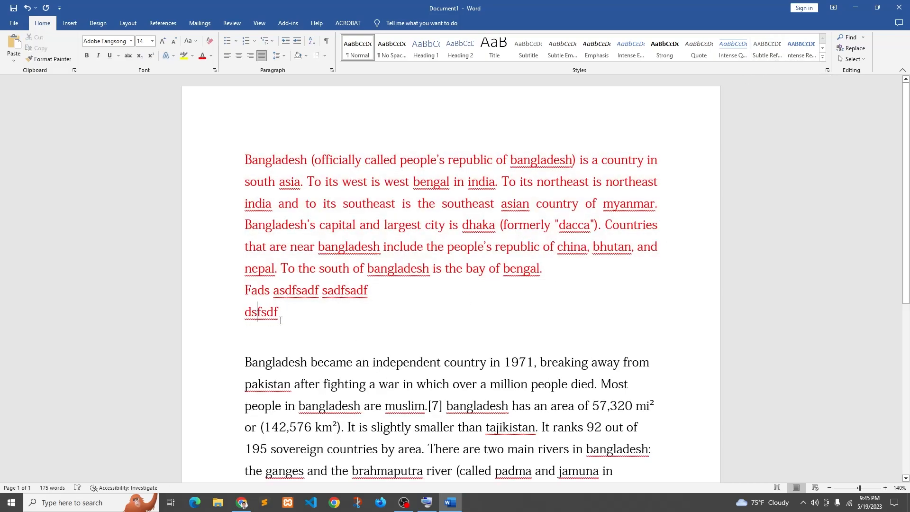
pyautogui.keyDown('shift'); pyautogui.click(237, 158); pyautogui.keyUp('shift')
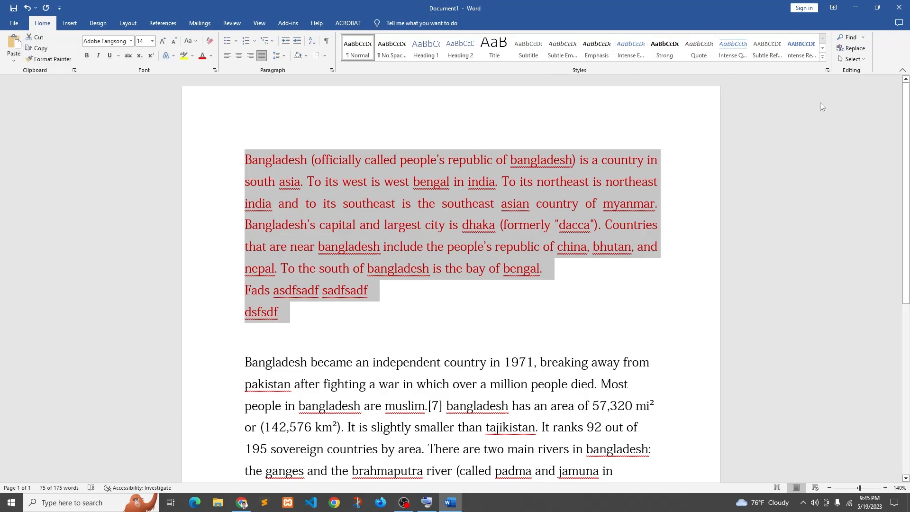
pyautogui.click(855, 40)
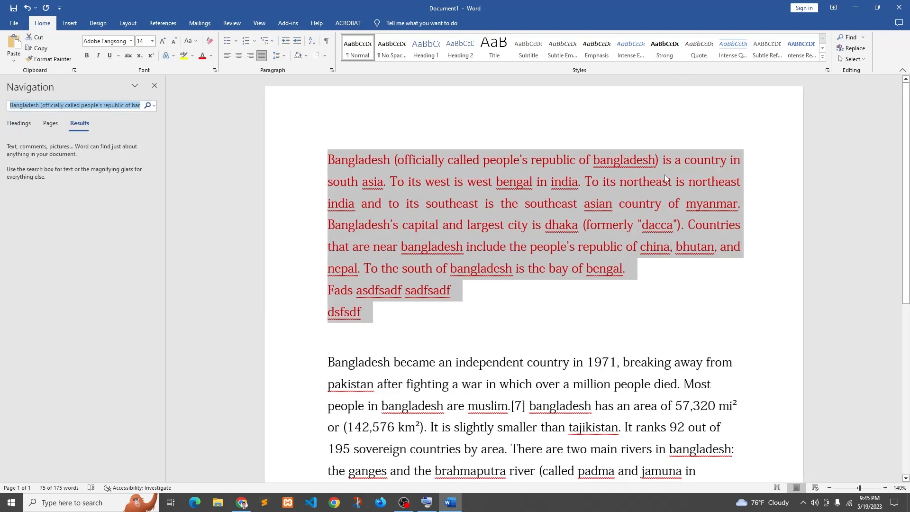
# Step: Try to clear the yellow marking from the red text by setting its text highlight to No Color
pyautogui.moveTo(410, 322); pyautogui.dragTo(310, 166)
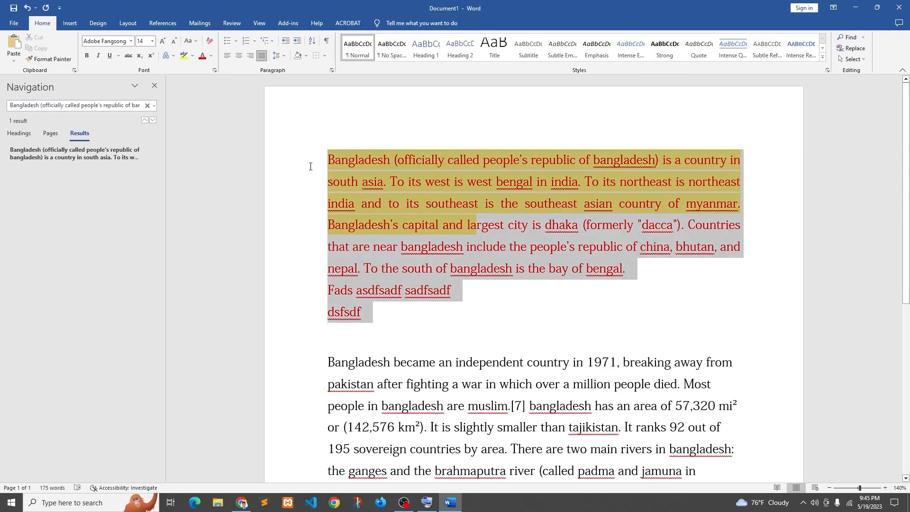
pyautogui.click(193, 56)
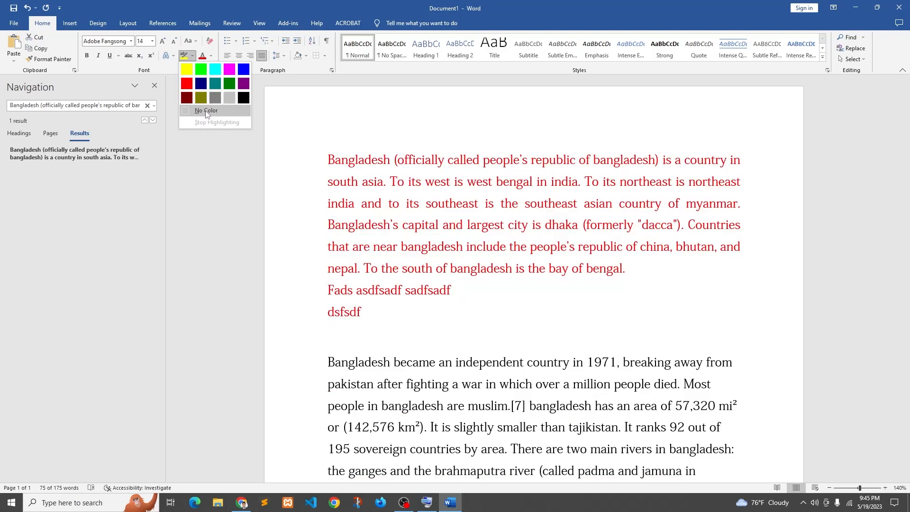
pyautogui.click(202, 110)
pyautogui.click(212, 56)
pyautogui.click(343, 312)
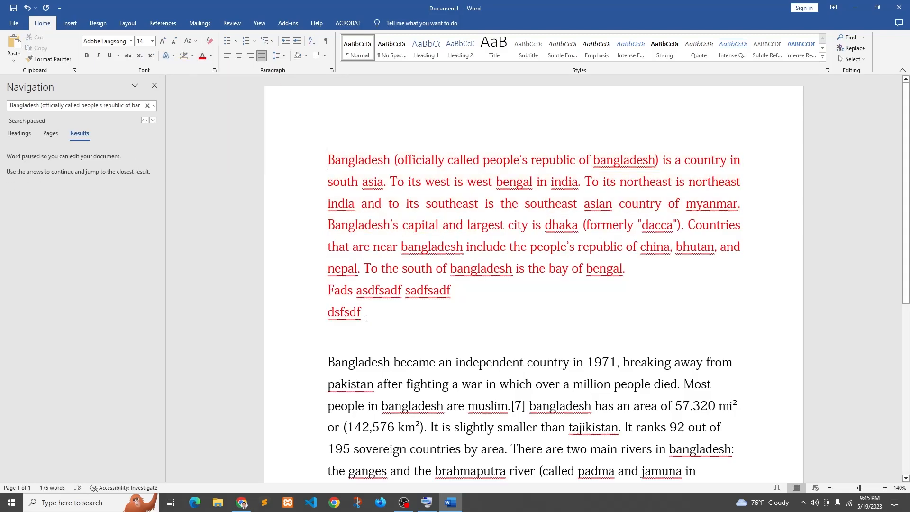
pyautogui.moveTo(319, 220); pyautogui.dragTo(300, 162)
pyautogui.click(539, 362)
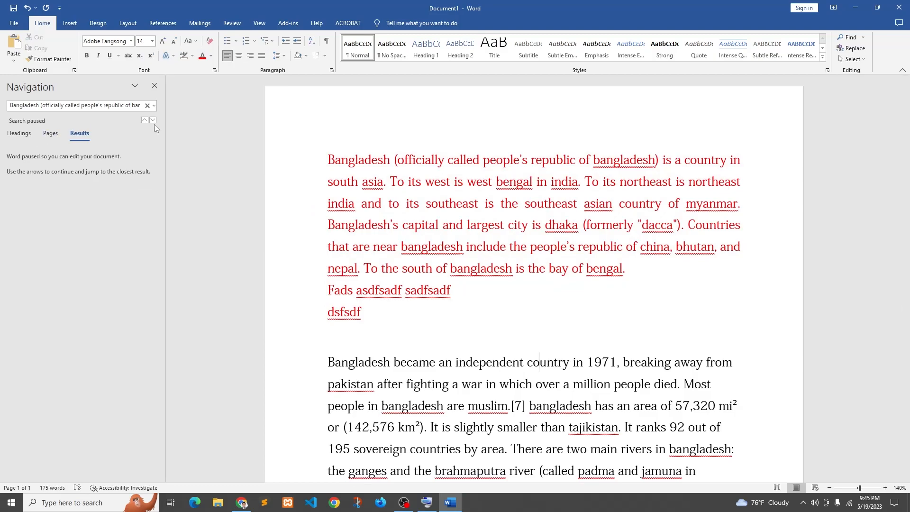
# Step: Clear the old search text, search the document for "Bangladesh" and look through the highlighted matches
pyautogui.click(147, 105)
pyautogui.click(153, 105)
pyautogui.click(154, 87)
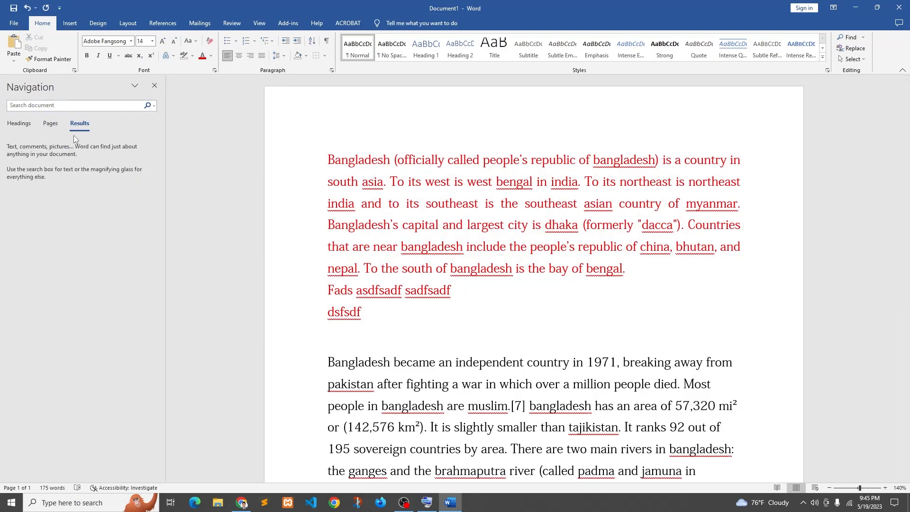
pyautogui.click(62, 105)
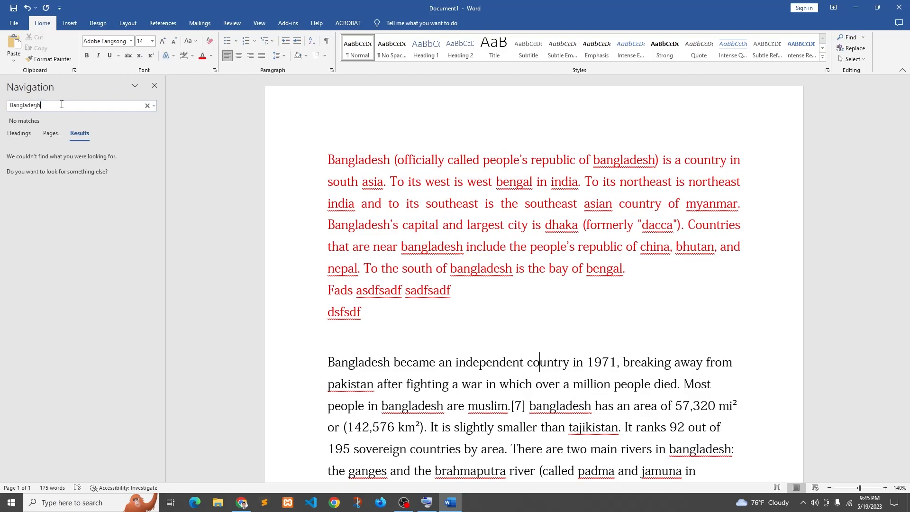
pyautogui.write('Bangladesh')
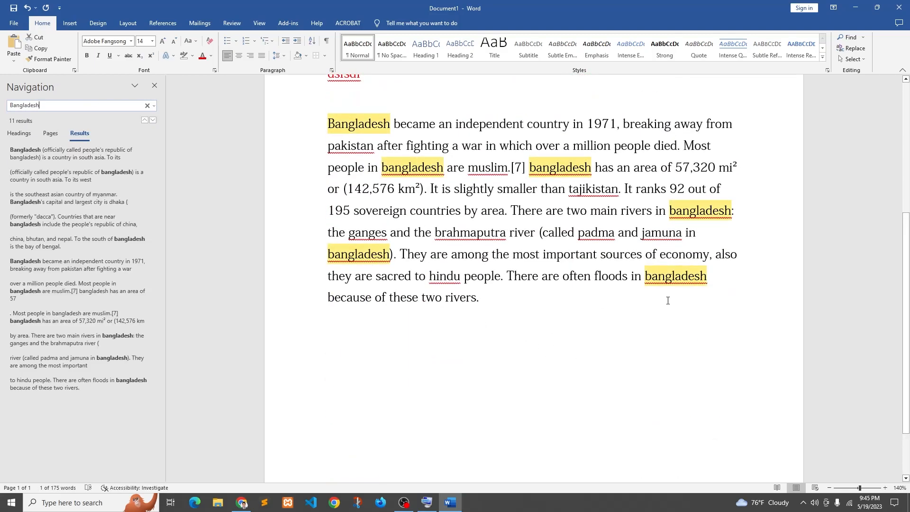
pyautogui.scroll(5, 594, 318)
pyautogui.scroll(-3, 556, 234)
pyautogui.scroll(3, 423, 151)
# Step: Overwrite the first "Bangladesh" in the red paragraph with "Dhka" and undo the edit
pyautogui.doubleClick(357, 128)
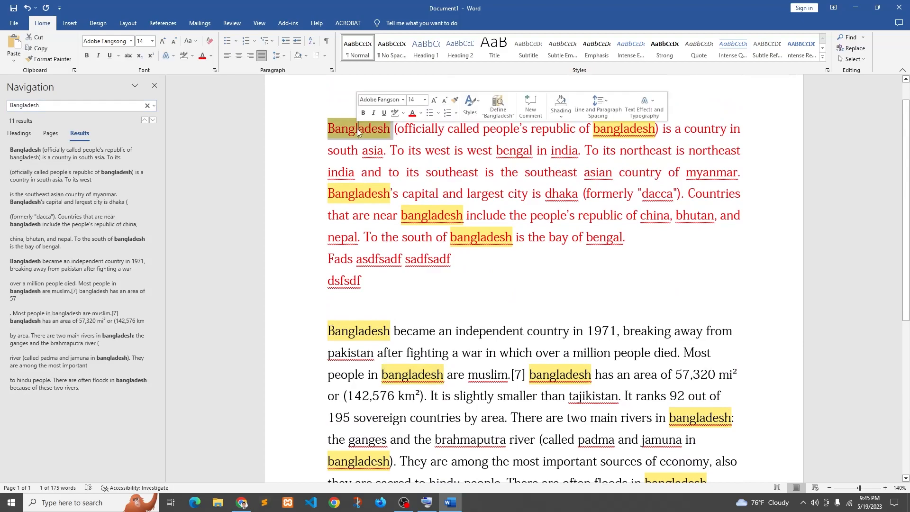
pyautogui.write('Dhka')
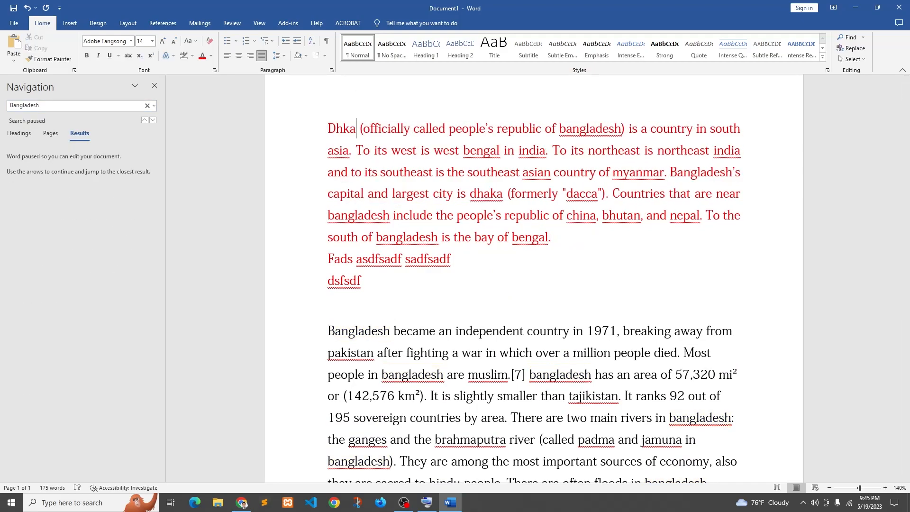
pyautogui.hotkey('ctrl', 'z')
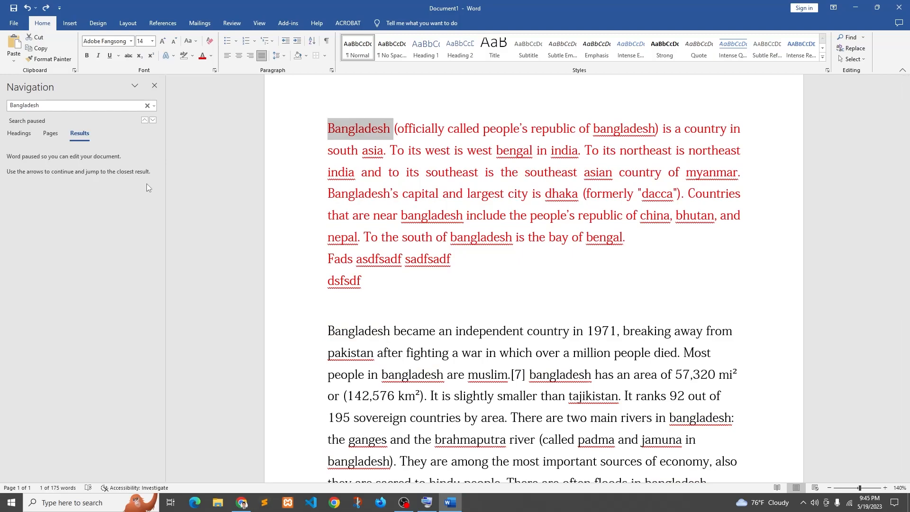
# Step: Replace every occurrence of "Bangladesh" in the document with "Dhaka" using Find and Replace
pyautogui.click(564, 305)
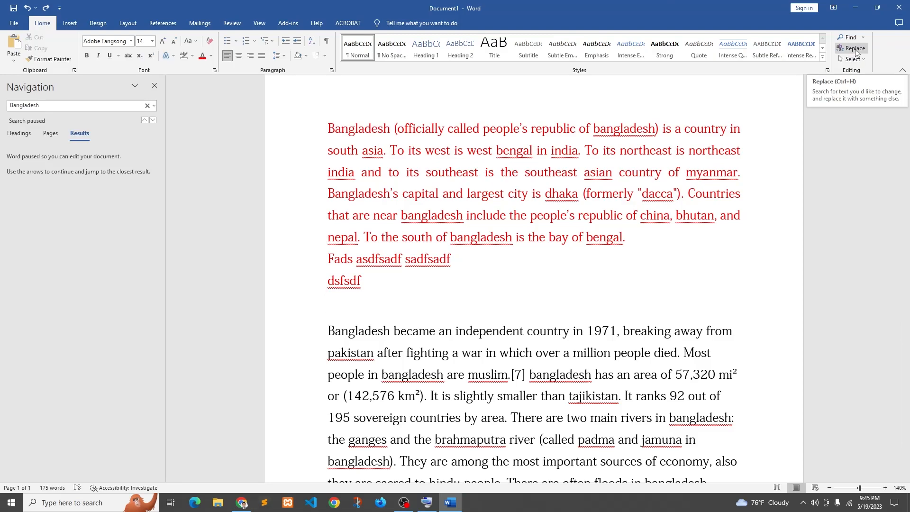
pyautogui.click(855, 50)
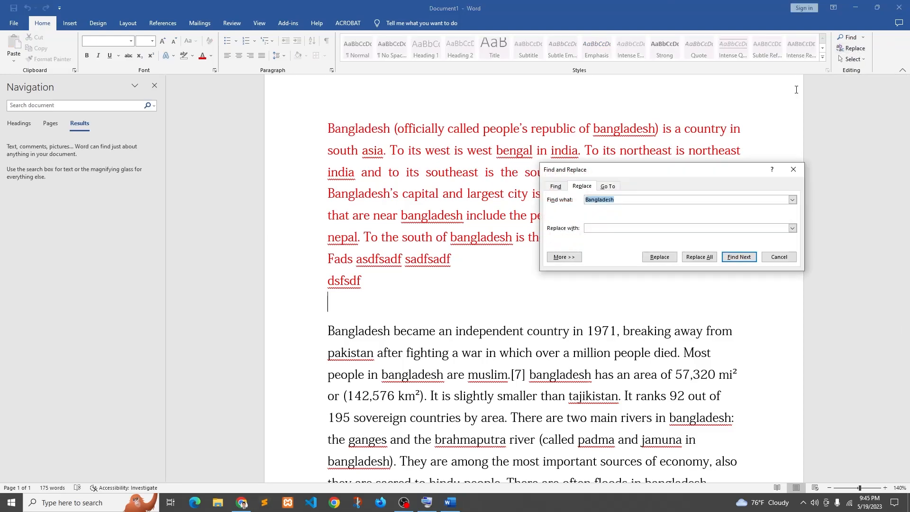
pyautogui.write('B')
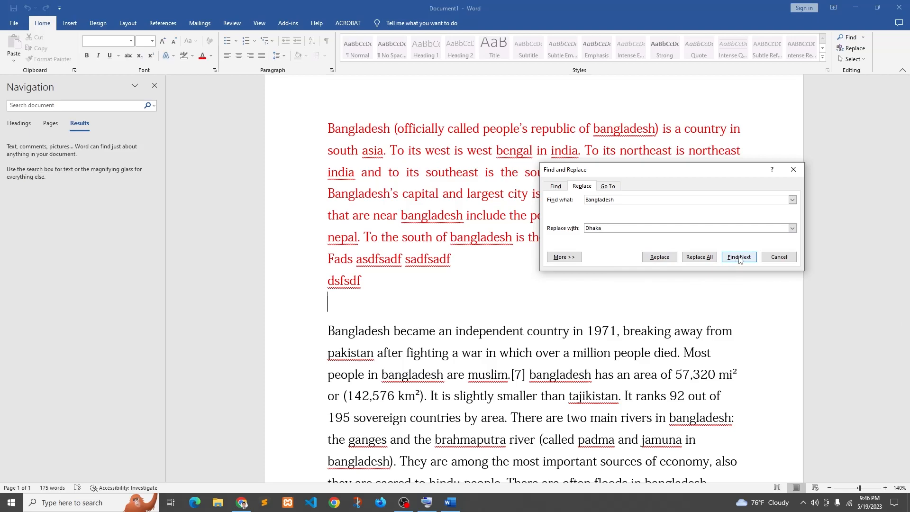
pyautogui.click(695, 260)
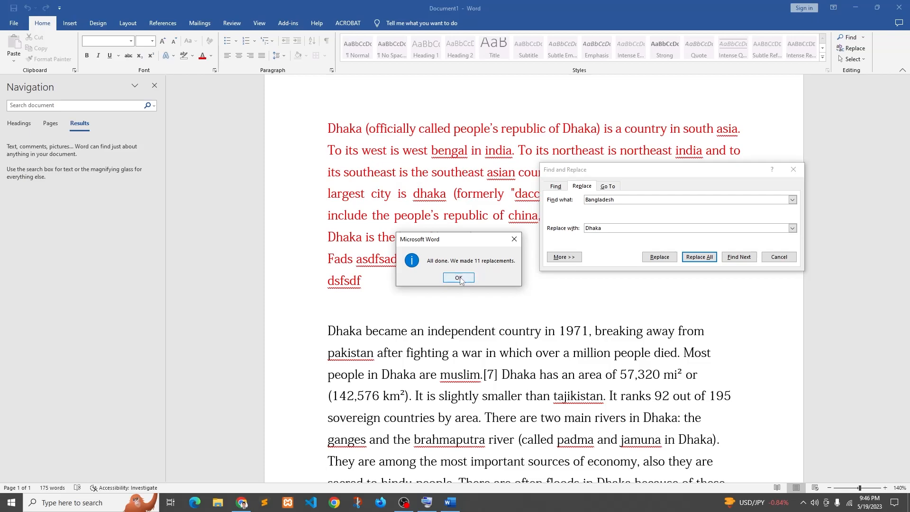
# Step: Search the document for any remaining "Bangladesh" with Find, and close the Find and Replace dialog
pyautogui.click(459, 277)
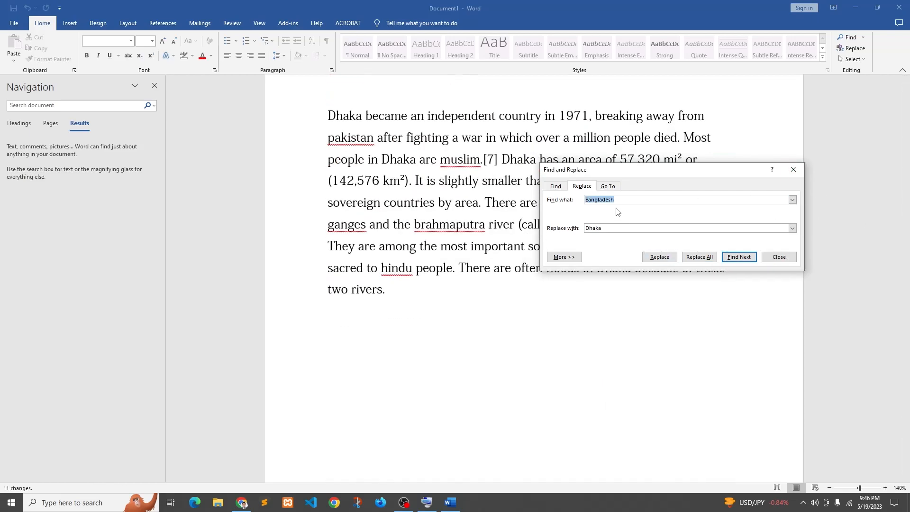
pyautogui.click(555, 187)
pyautogui.click(695, 260)
pyautogui.click(733, 257)
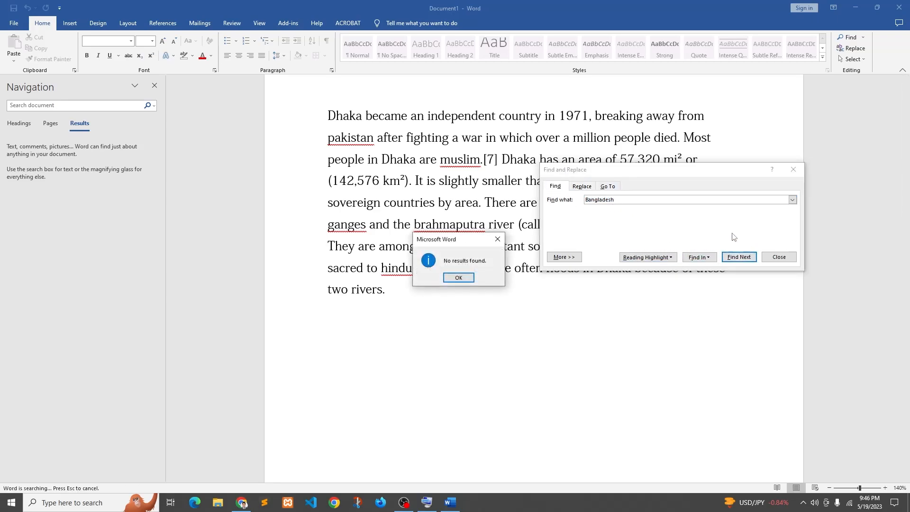
pyautogui.click(457, 278)
pyautogui.click(795, 169)
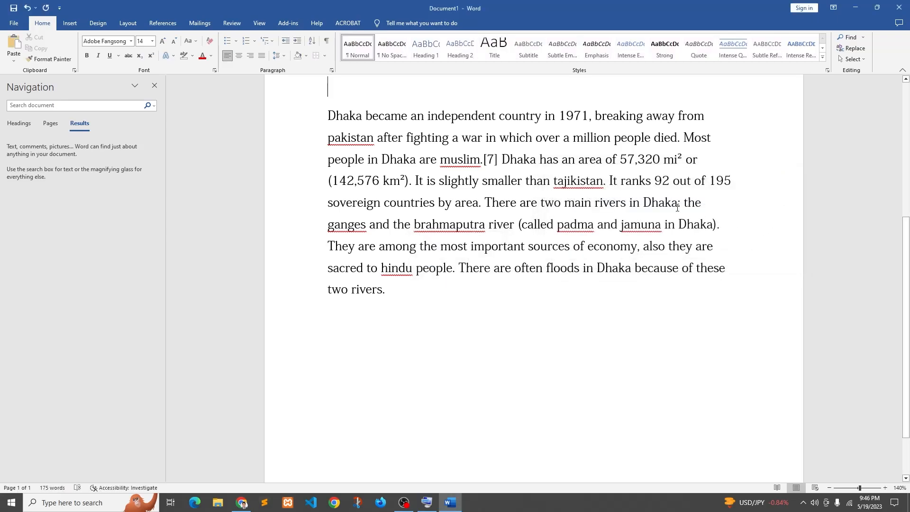
pyautogui.scroll(3, 545, 237)
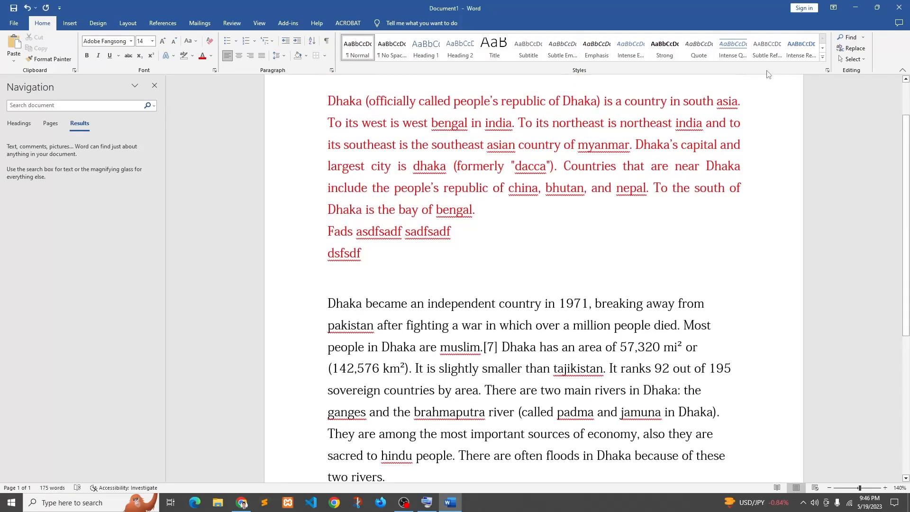
# Step: Add a line containing "\" below the last paragraph and start a new page after it
pyautogui.click(69, 22)
pyautogui.click(20, 64)
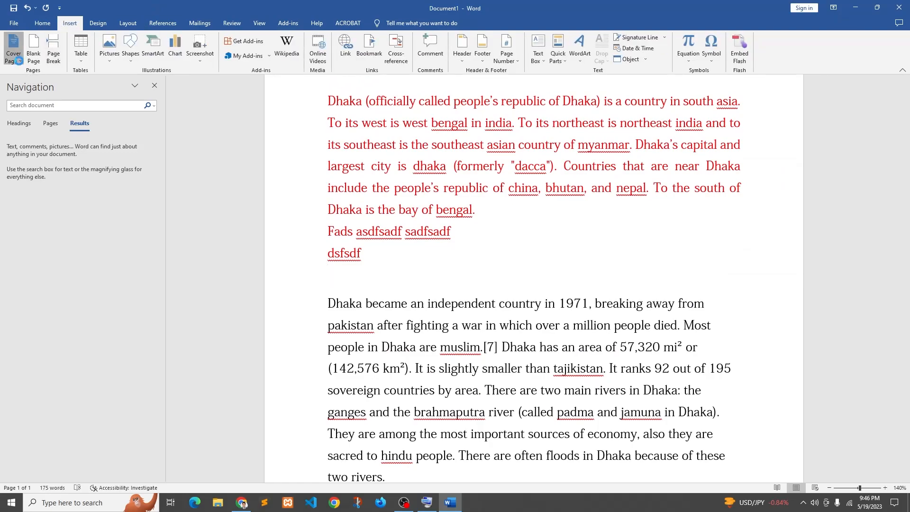
pyautogui.click(528, 333)
pyautogui.scroll(-5, 474, 327)
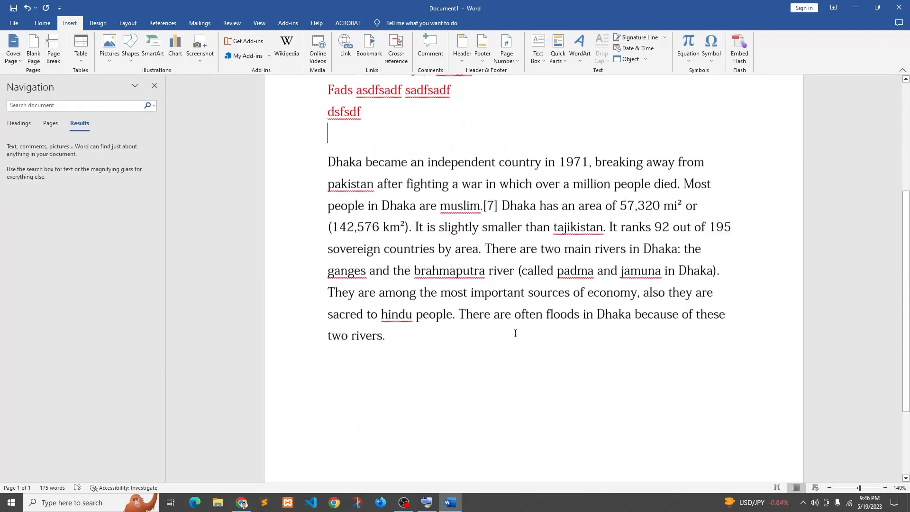
pyautogui.write('\\')
pyautogui.hotkey('ctrl', 'Return')
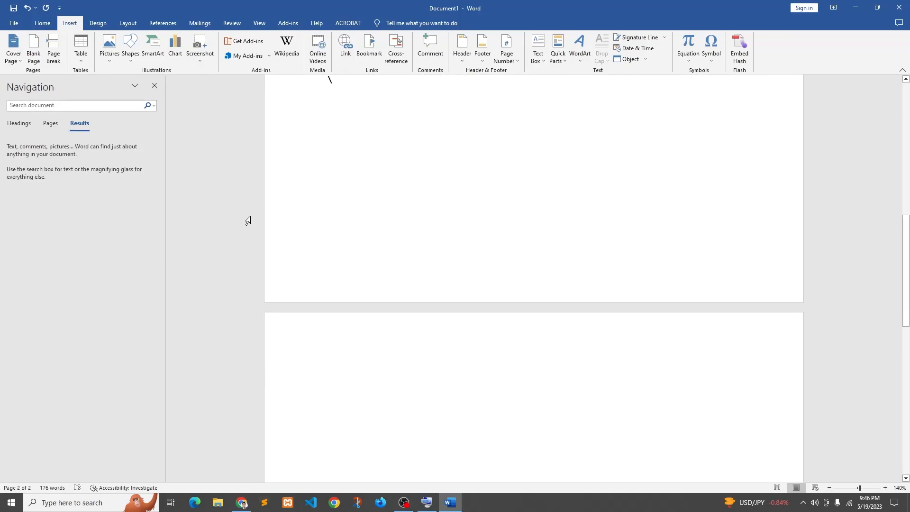
# Step: Insert the Slice (Light) cover page, look it over and undo the insertion
pyautogui.click(13, 52)
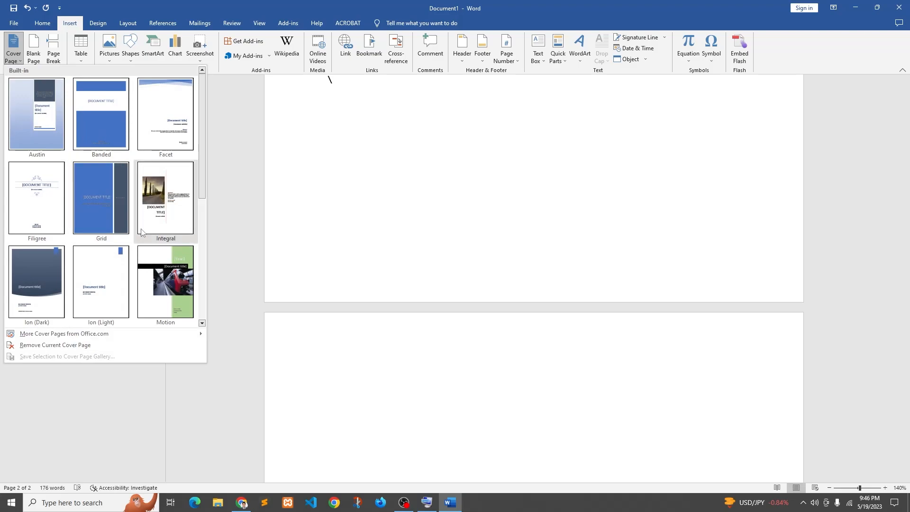
pyautogui.scroll(-5, 135, 231)
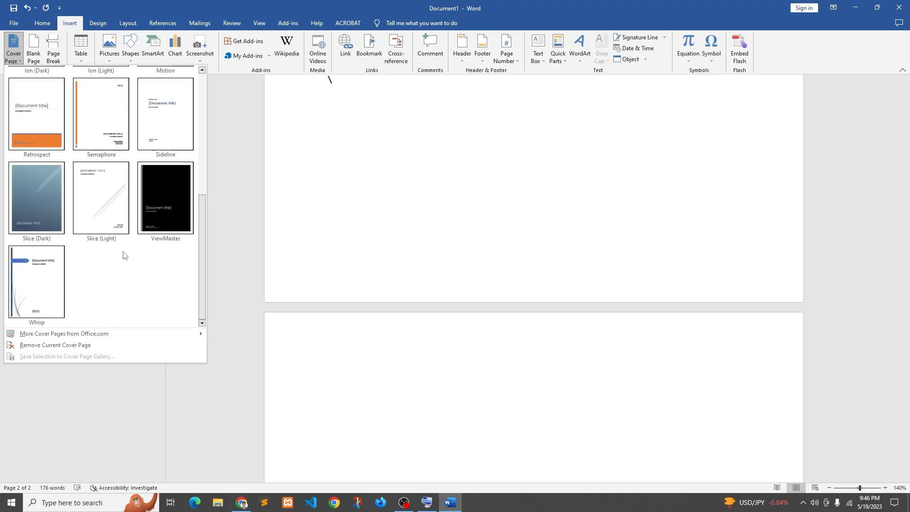
pyautogui.click(95, 188)
pyautogui.scroll(-8, 508, 417)
pyautogui.scroll(1, 697, 367)
pyautogui.scroll(10, 697, 367)
pyautogui.click(454, 172)
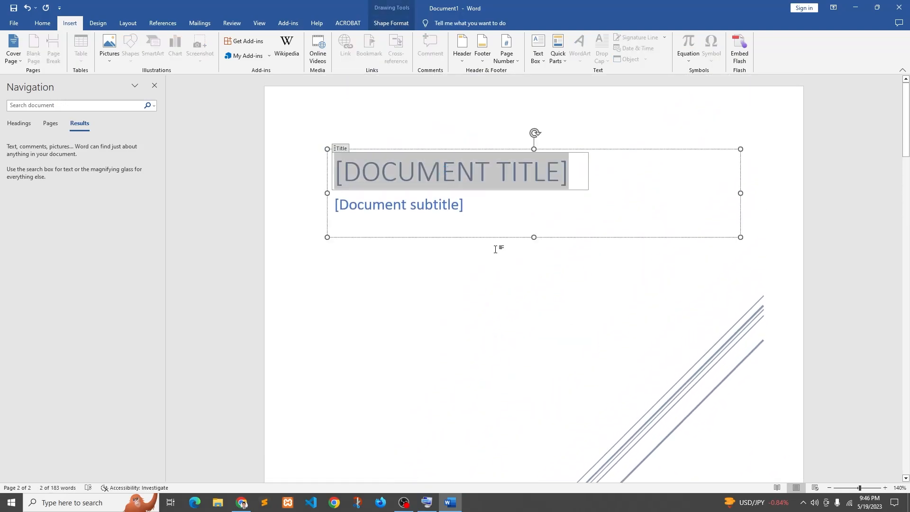
pyautogui.hotkey('ctrl', 'z')
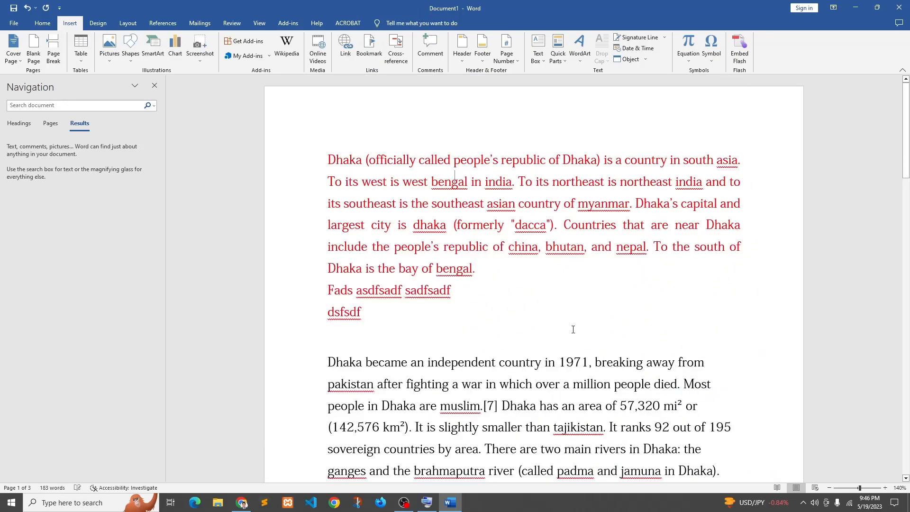
pyautogui.scroll(4, 501, 260)
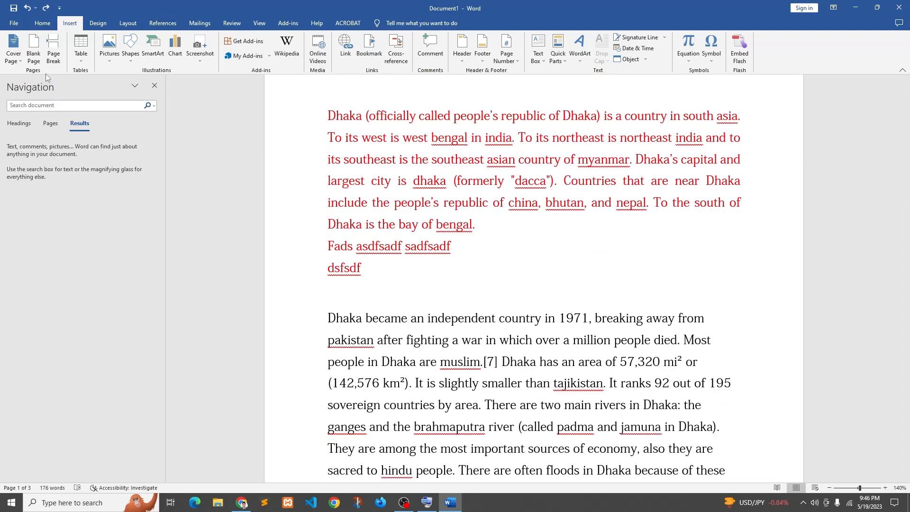
# Step: Insert a blank page at the end of the document
pyautogui.click(14, 58)
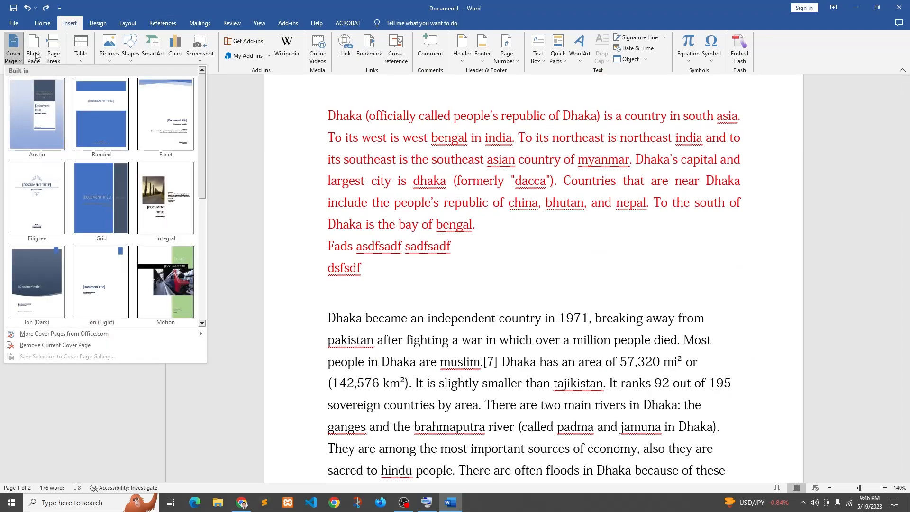
pyautogui.hotkey('ctrl', 'f')
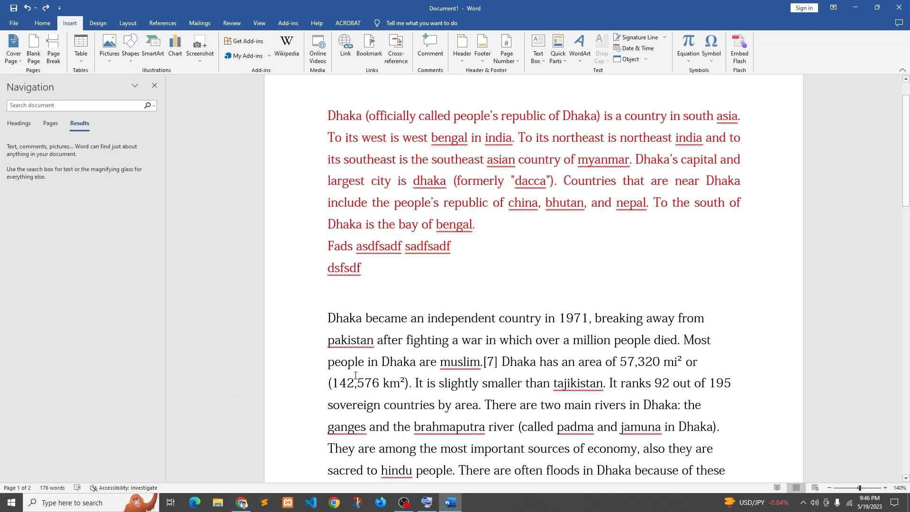
pyautogui.click(33, 47)
pyautogui.scroll(-3, 446, 391)
pyautogui.scroll(3, 465, 376)
pyautogui.scroll(-3, 463, 372)
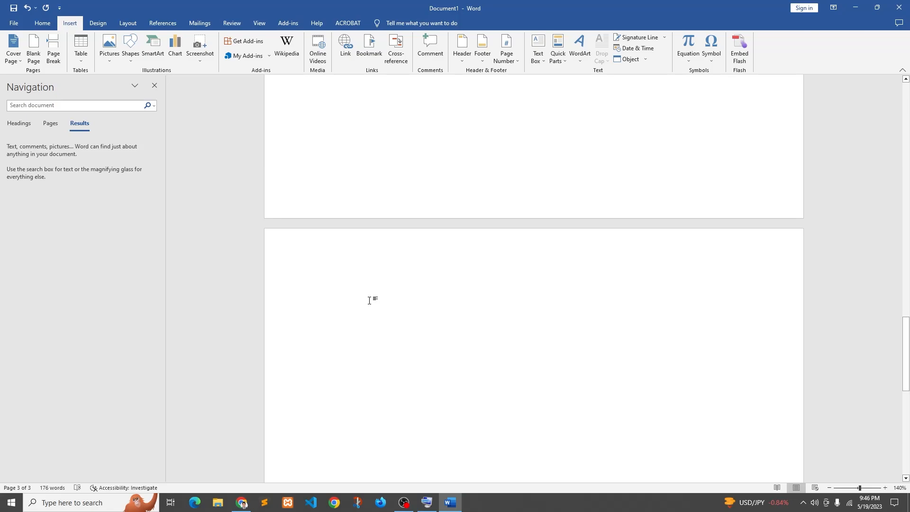
pyautogui.scroll(15, 369, 300)
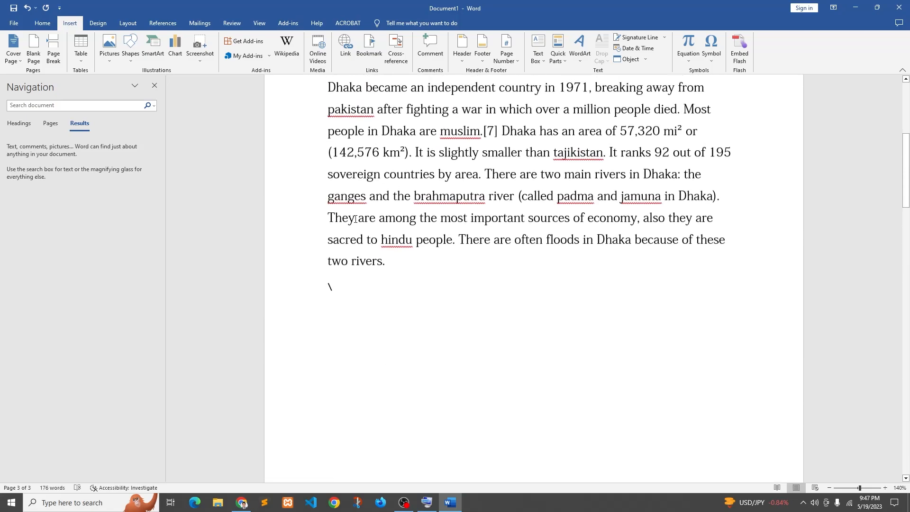
pyautogui.scroll(5, 355, 218)
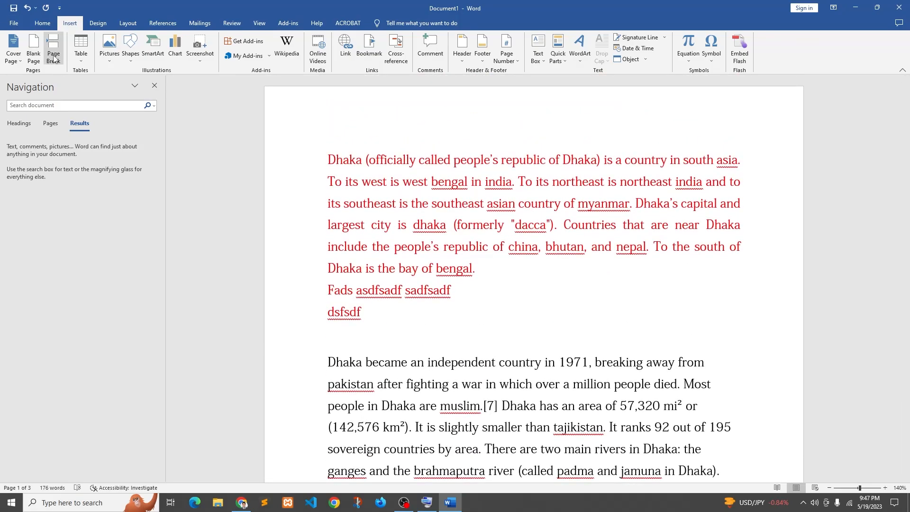
# Step: Insert a page break on the document's last page
pyautogui.click(53, 57)
pyautogui.scroll(-4, 569, 380)
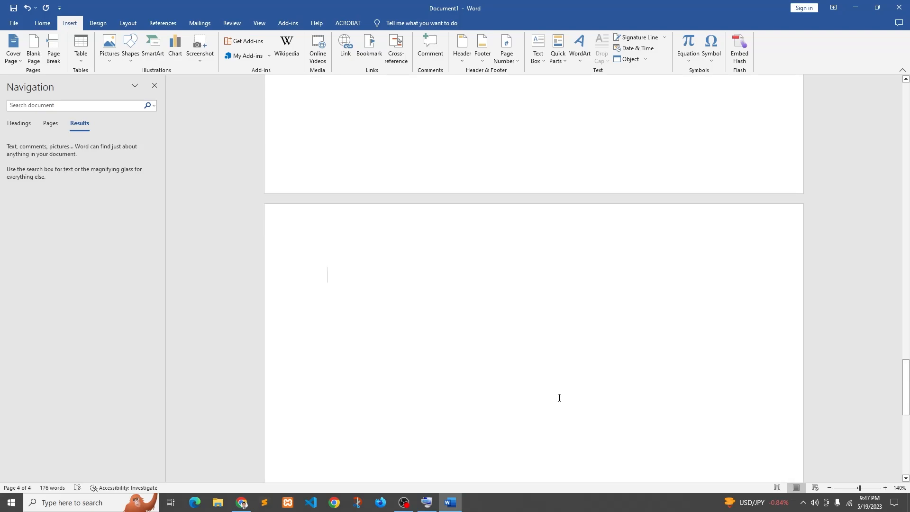
pyautogui.scroll(-1, 398, 298)
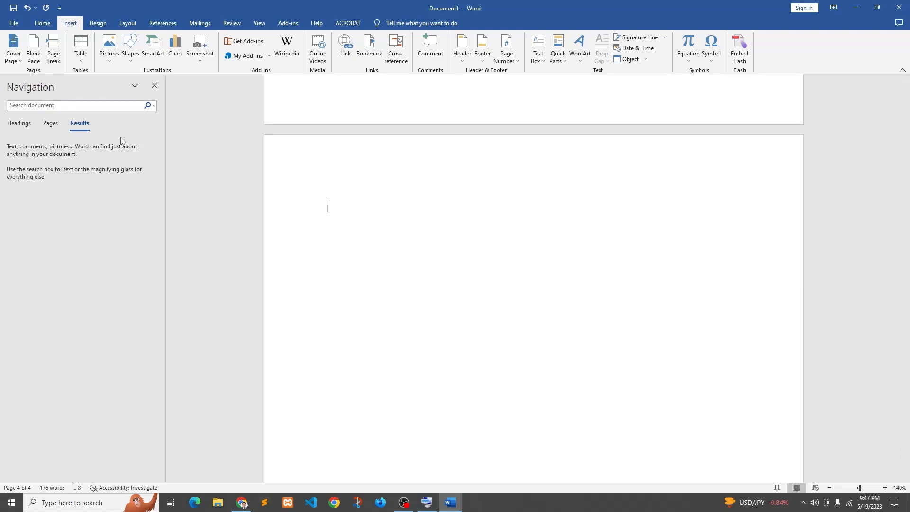
# Step: Insert a table with 3 columns and 5 rows on a new line between the red paragraph and the black paragraph
pyautogui.scroll(20, 428, 281)
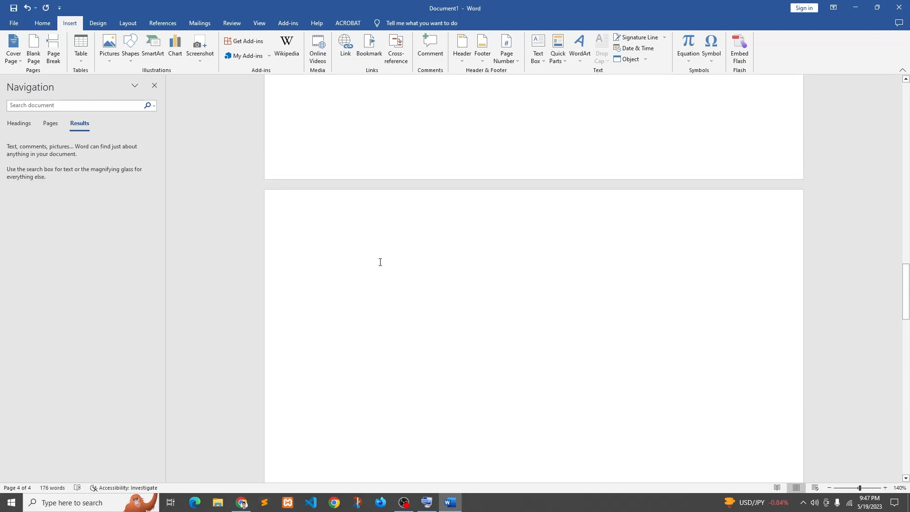
pyautogui.scroll(10, 370, 279)
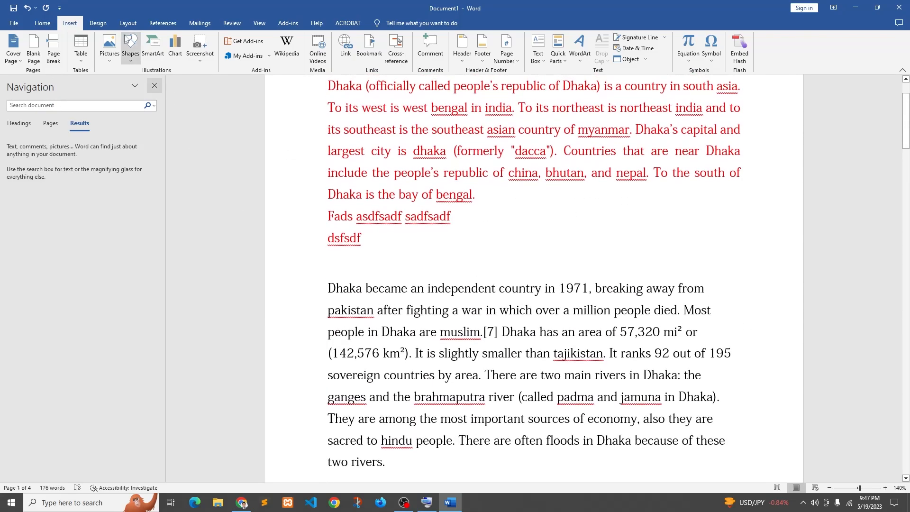
pyautogui.click(81, 52)
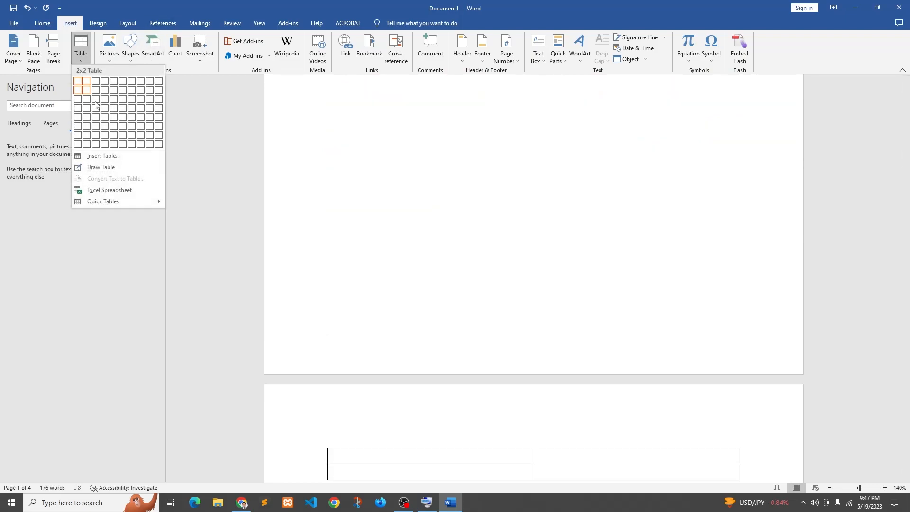
pyautogui.click(462, 266)
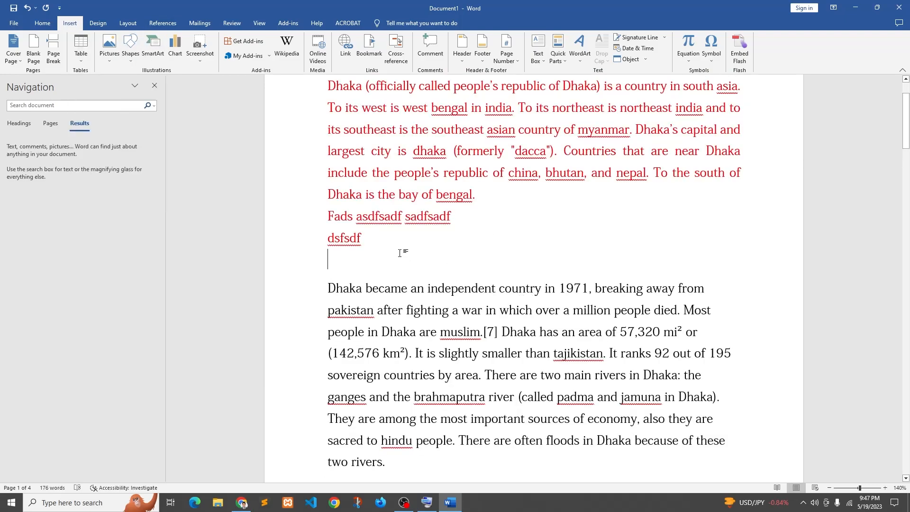
pyautogui.press('Return')
pyautogui.click(81, 52)
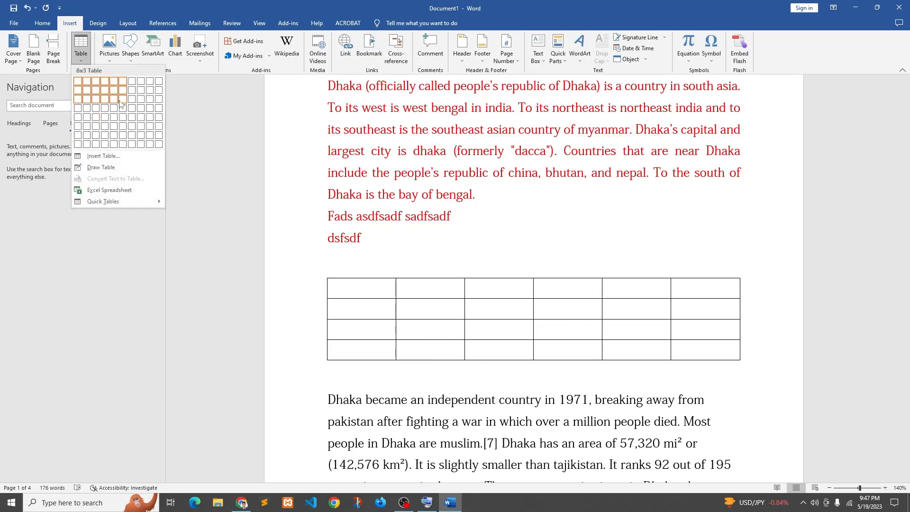
pyautogui.click(96, 118)
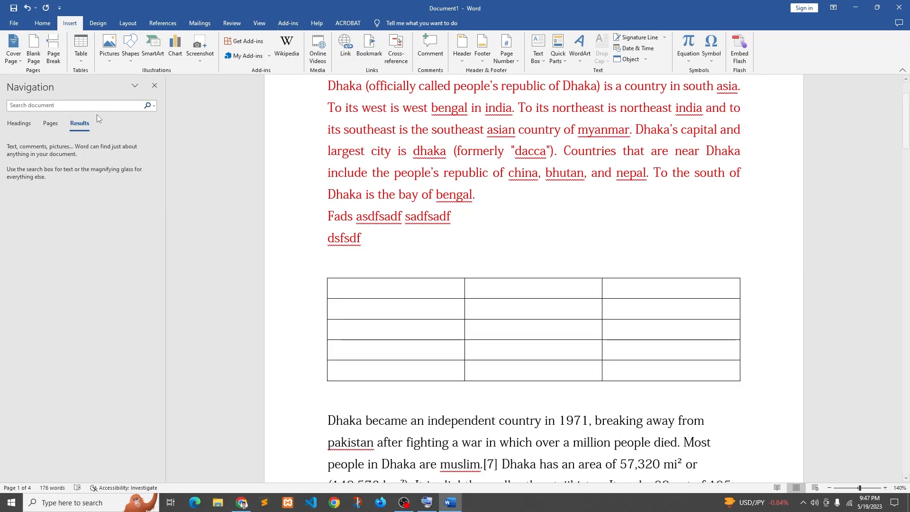
# Step: Insert a column to the right of the table's last column
pyautogui.click(640, 289)
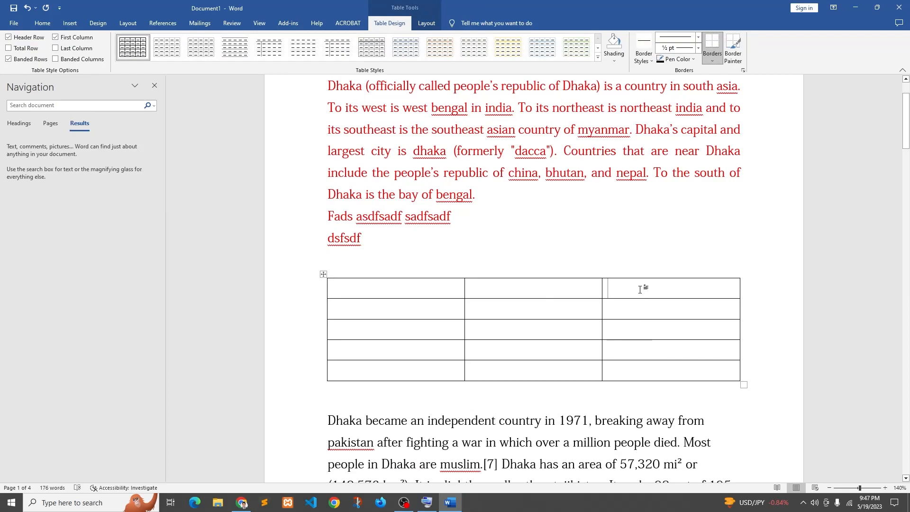
pyautogui.rightClick(680, 287)
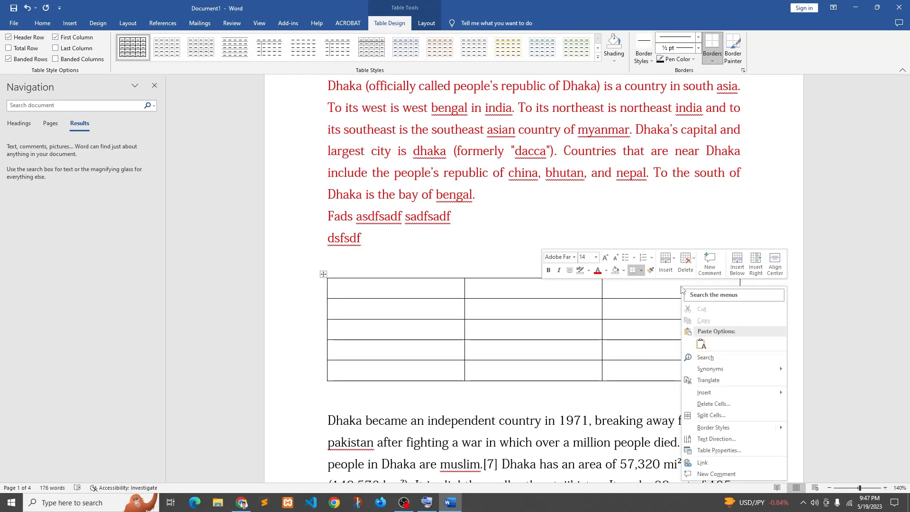
pyautogui.moveTo(729, 397)
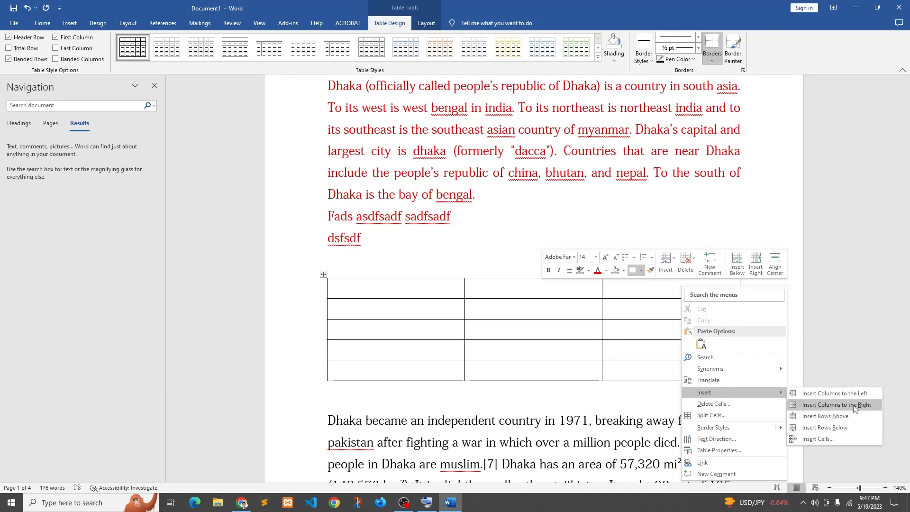
pyautogui.click(825, 409)
# Step: Enter "dsf" in the first cell, "asdf" in row 3, "sdf" in row 4's last two cells and "ddfds" in the table's final cell
pyautogui.click(629, 356)
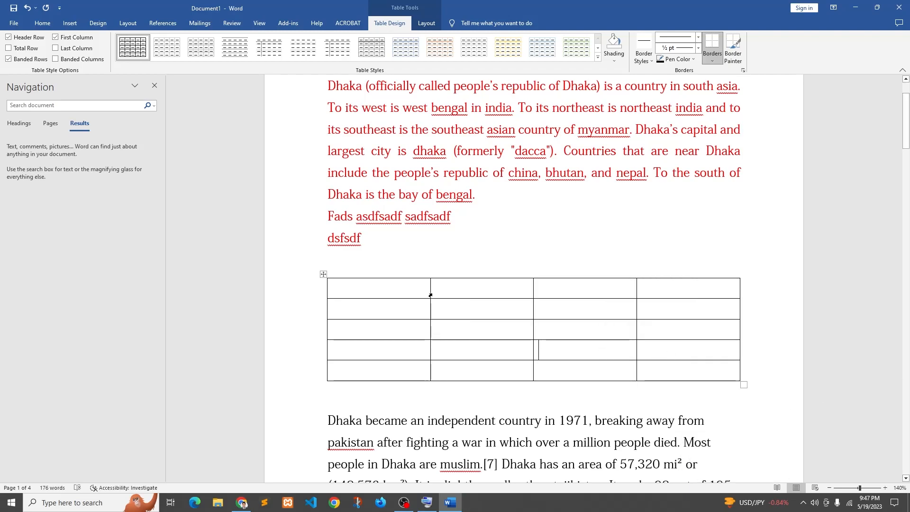
pyautogui.write('dsf')
pyautogui.click(521, 334)
pyautogui.write('asdf')
pyautogui.click(615, 353)
pyautogui.write('sdf')
pyautogui.press('Tab')
pyautogui.write('sdf')
pyautogui.click(677, 368)
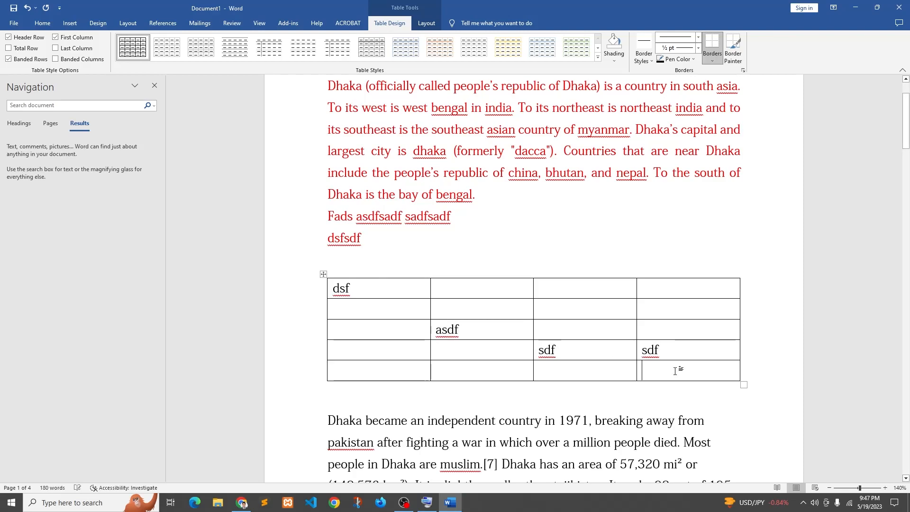
pyautogui.write('ddfds')
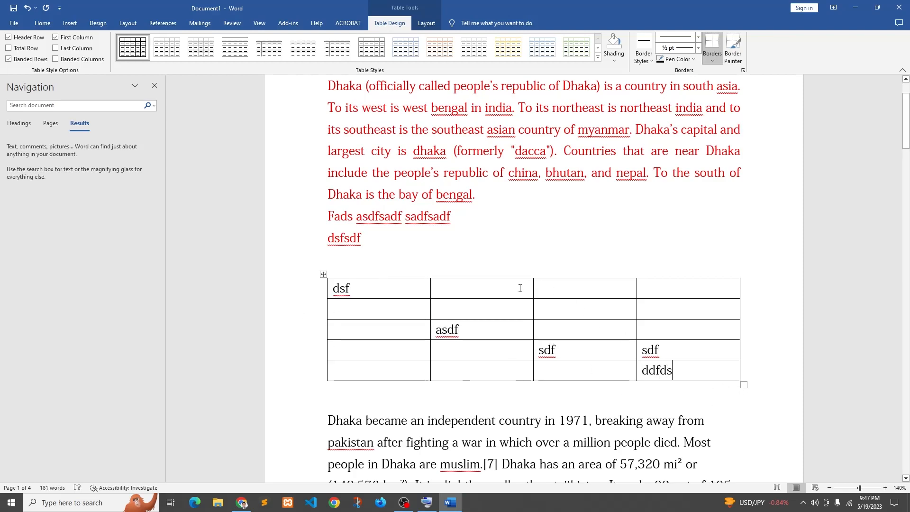
# Step: Open the On-Screen Keyboard and use it to add a new row after the table's last cell
pyautogui.moveTo(677, 366); pyautogui.dragTo(303, 293)
pyautogui.click(697, 375)
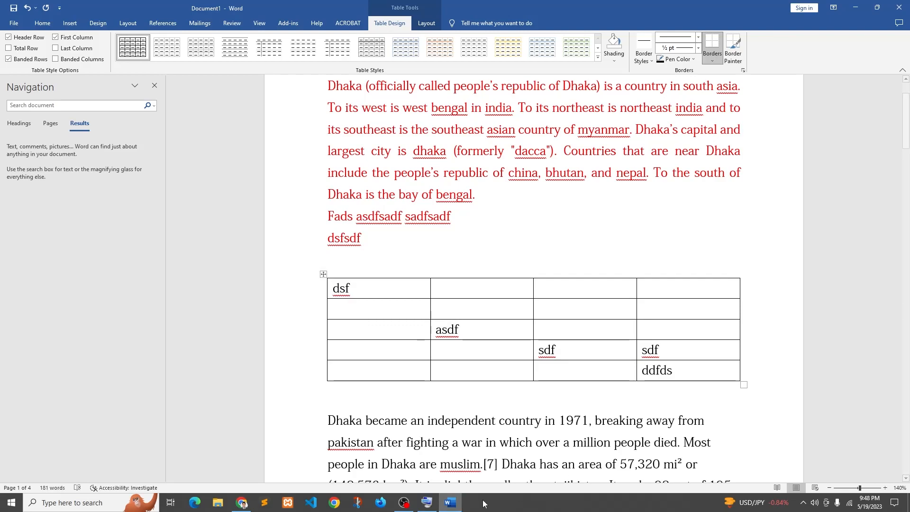
pyautogui.click(428, 502)
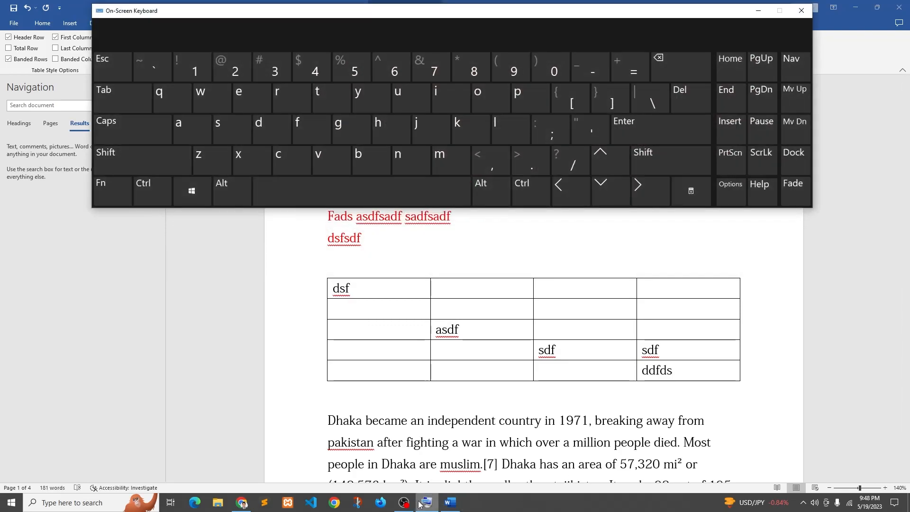
pyautogui.click(688, 374)
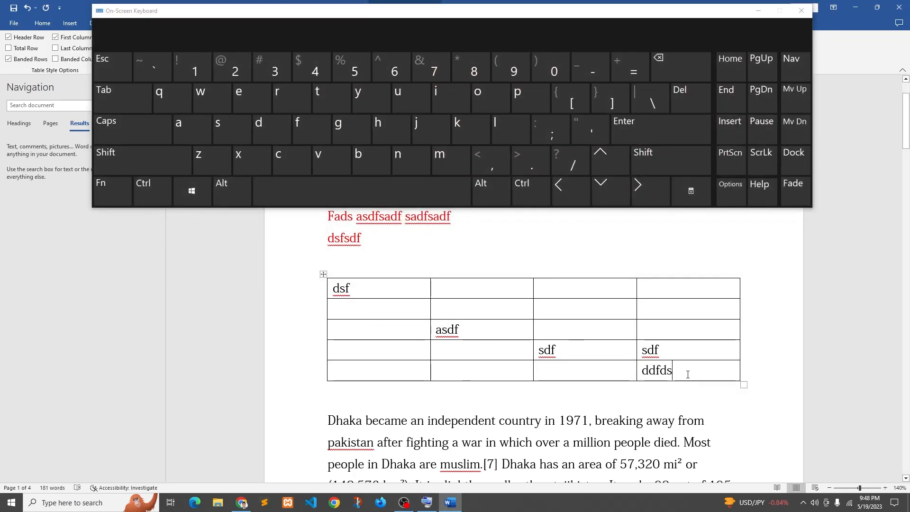
pyautogui.click(103, 98)
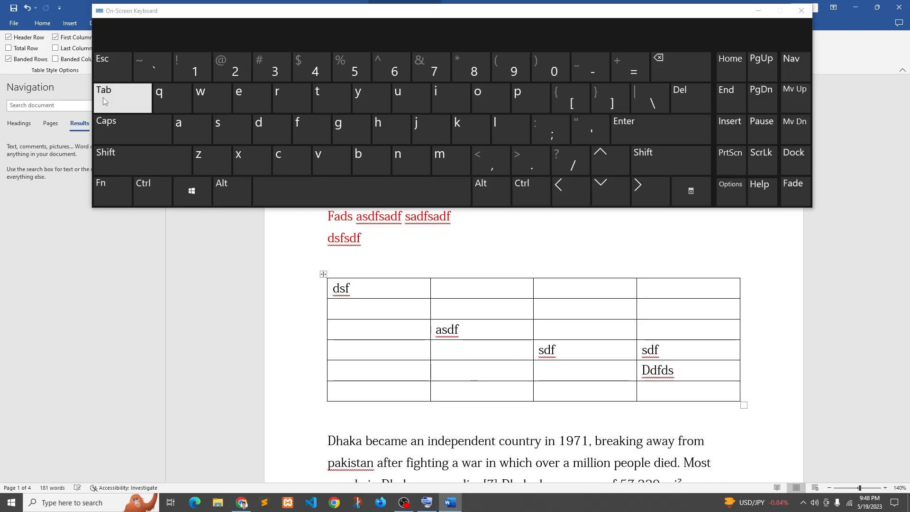
# Step: Add two more rows to the table's end using the On-Screen Keyboard, minimise the keyboard and maximise the document window
pyautogui.click(103, 98)
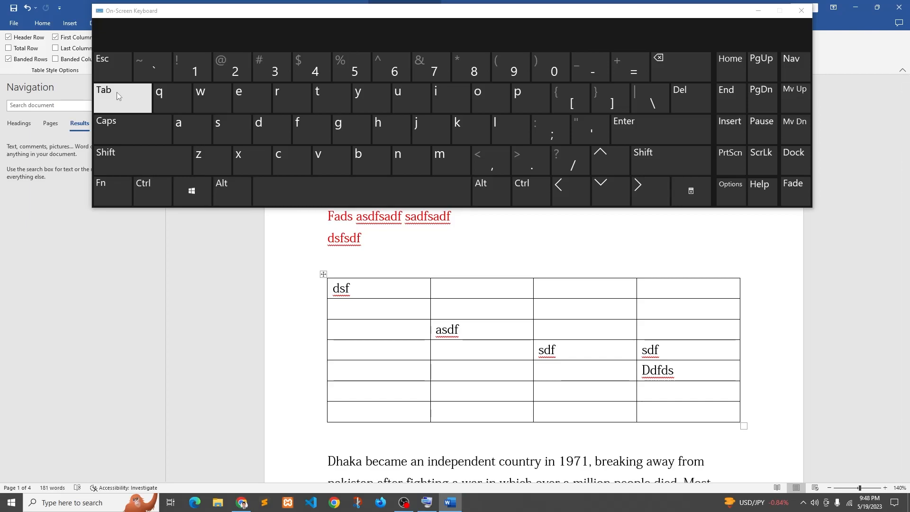
pyautogui.click(110, 94)
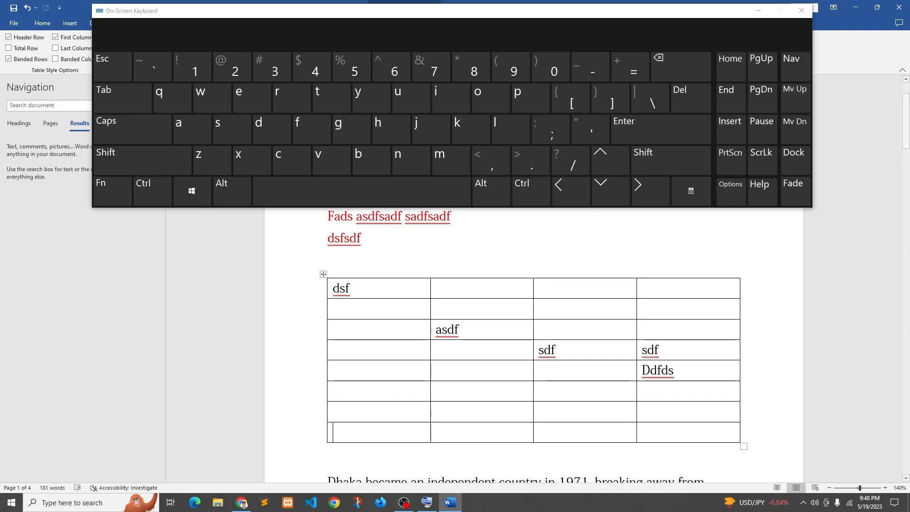
pyautogui.moveTo(758, 1); pyautogui.dragTo(758, 6)
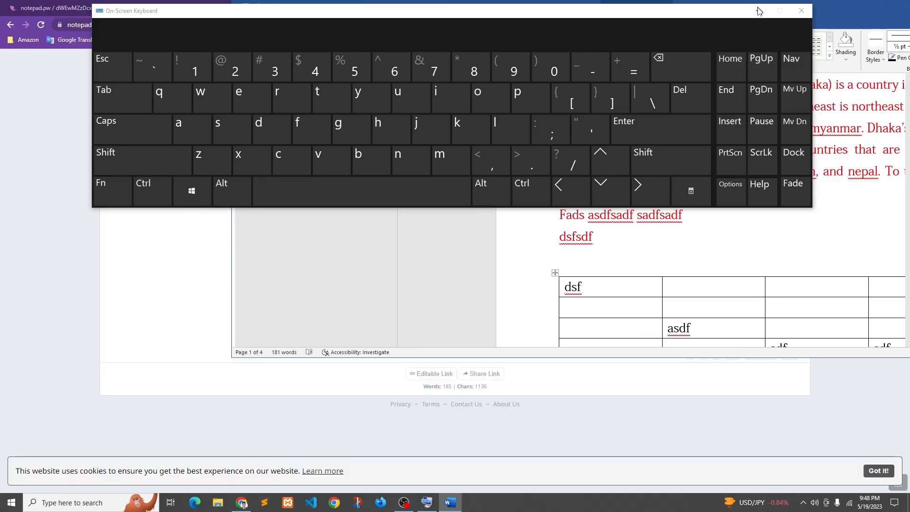
pyautogui.click(758, 11)
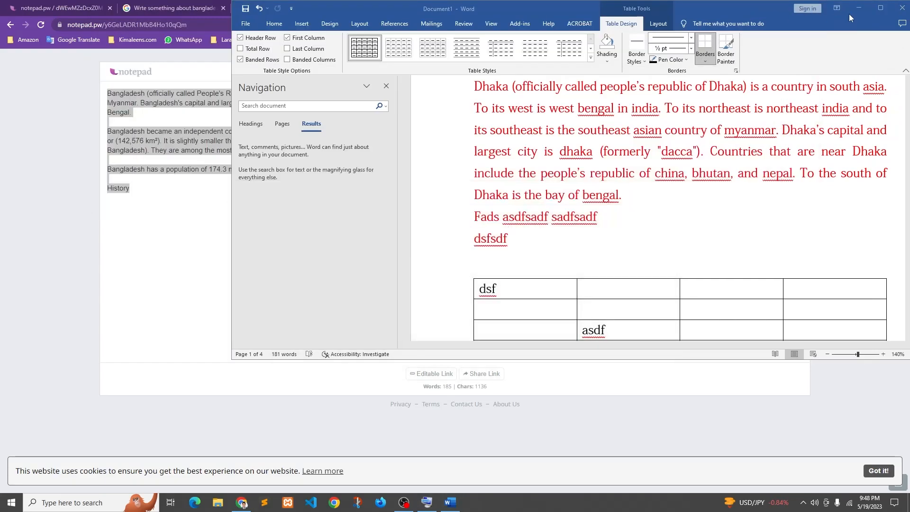
pyautogui.click(881, 7)
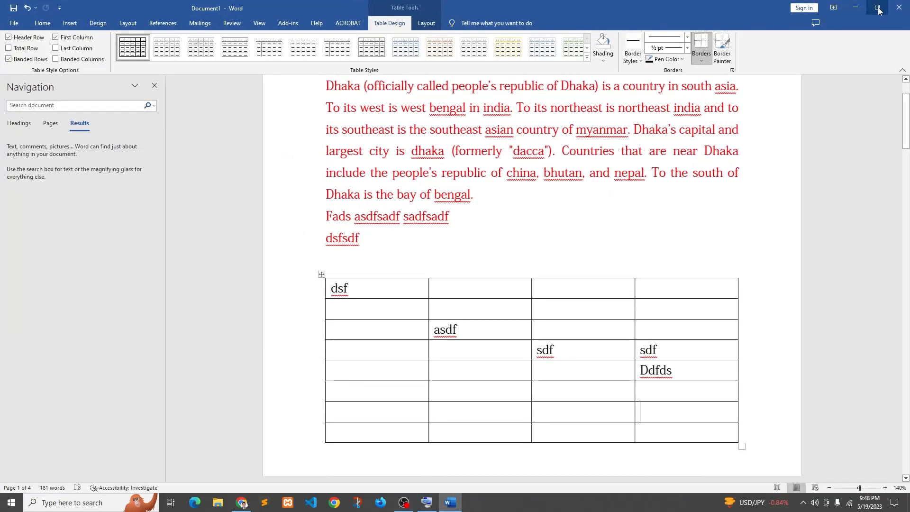
# Step: Insert the Desktop picture "Most 10 shortcut keys used for windows Computer Keyb..." into the last cell of the table's second-to-last row
pyautogui.click(41, 23)
pyautogui.click(69, 23)
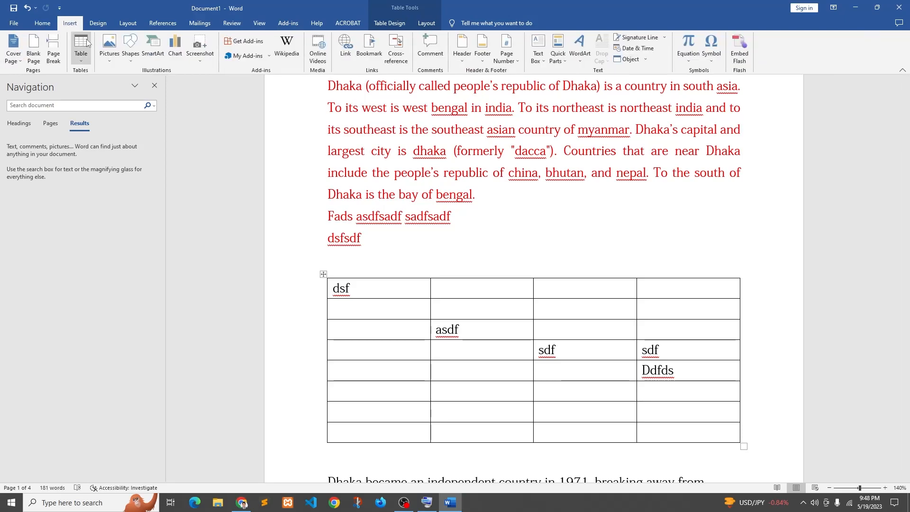
pyautogui.click(109, 58)
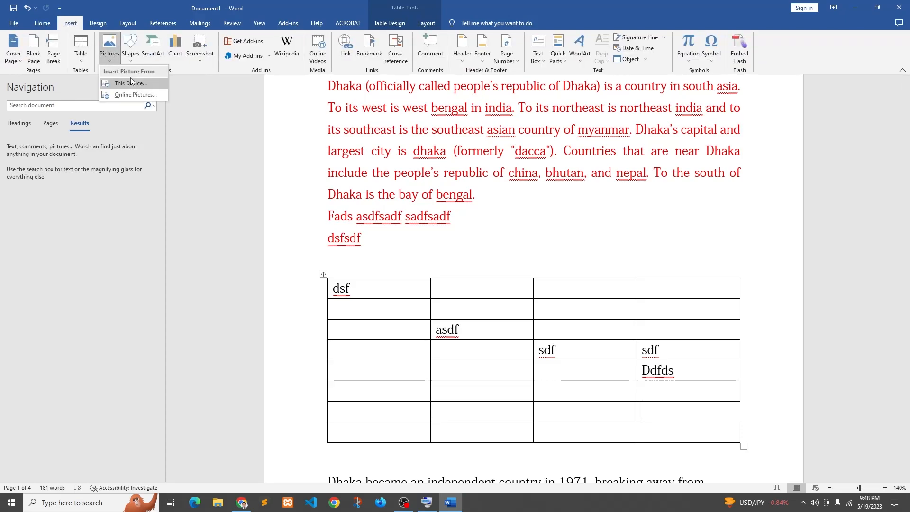
pyautogui.click(131, 83)
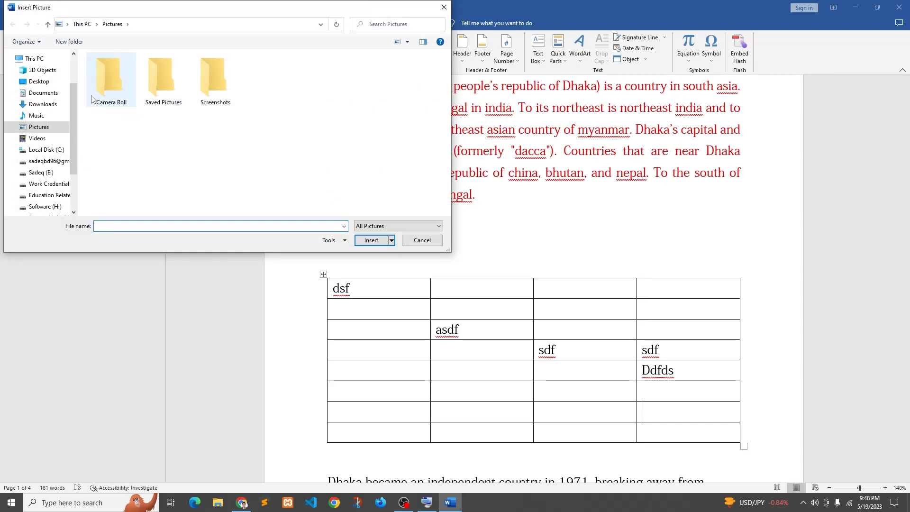
pyautogui.click(34, 84)
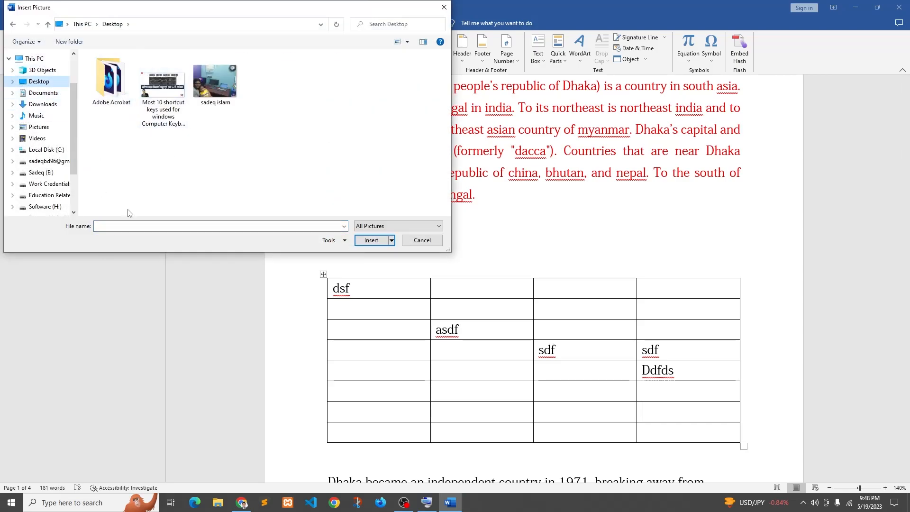
pyautogui.doubleClick(163, 85)
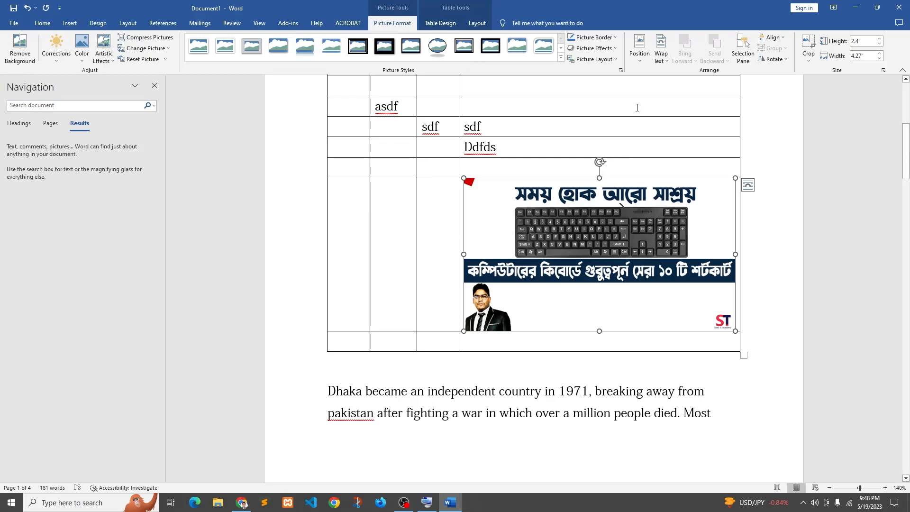
# Step: Try the top-centre position with text wrapping for the inserted picture and move the picture, undoing the changes
pyautogui.click(640, 50)
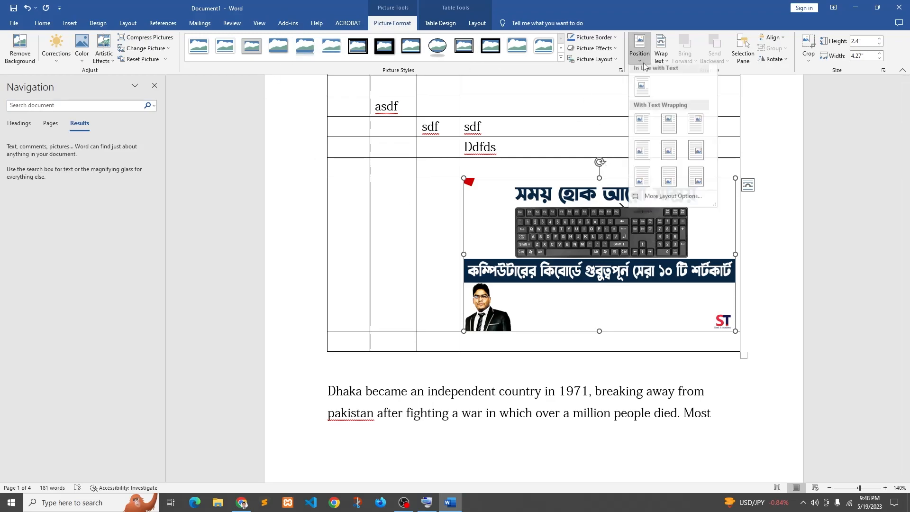
pyautogui.click(669, 126)
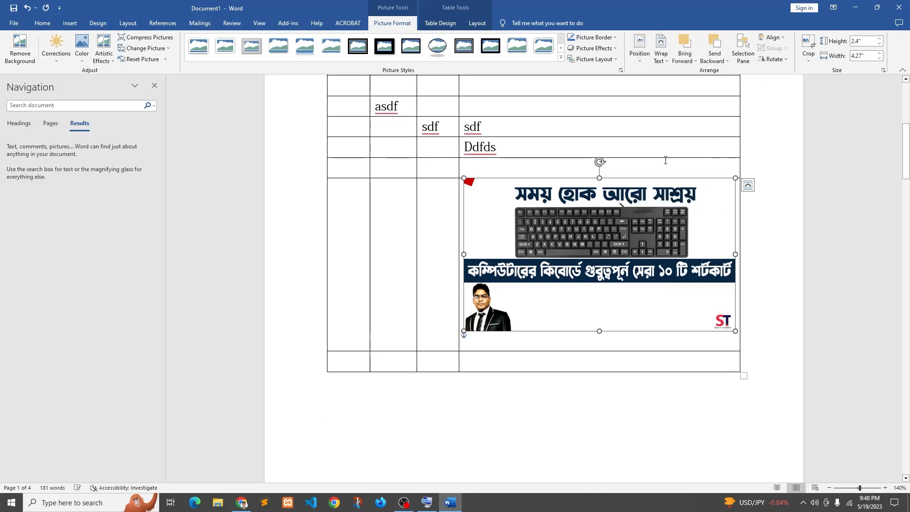
pyautogui.moveTo(541, 232); pyautogui.dragTo(602, 312)
pyautogui.hotkey('ctrl', 'z')
pyautogui.hotkey('ctrl', 'z')
# Step: Resize the picture above the table to about 2.34" by 4.16", apply the white rounded-diagonal-corner picture style and shift it toward the right margin
pyautogui.moveTo(669, 313)
pyautogui.mouseDown()
pyautogui.moveTo(770, 362)
pyautogui.moveTo(457, 191)
pyautogui.moveTo(646, 281)
pyautogui.moveTo(662, 309)
pyautogui.mouseUp()
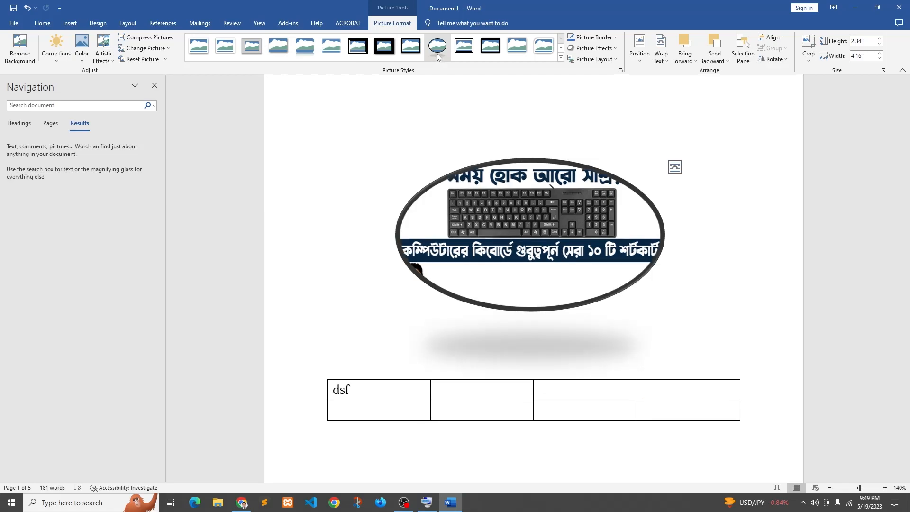
pyautogui.click(543, 44)
pyautogui.moveTo(537, 214); pyautogui.dragTo(590, 217)
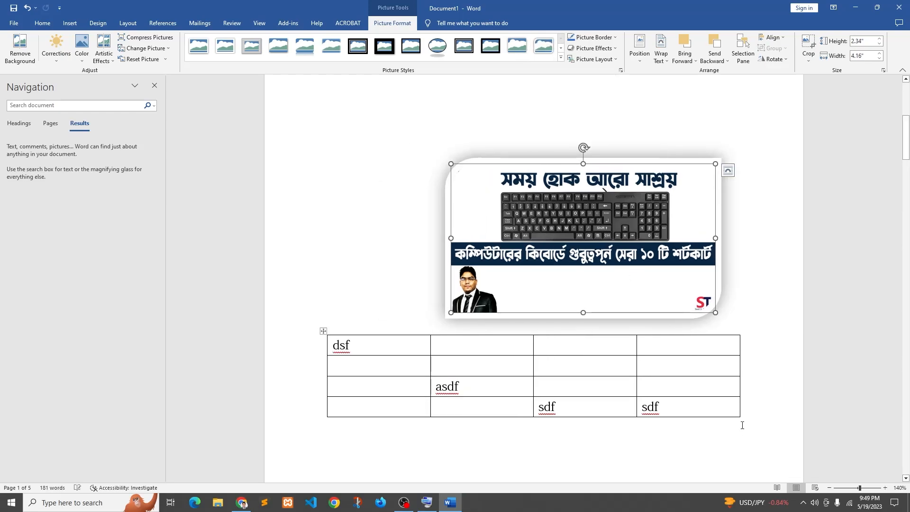
# Step: Select and deselect the picture repeatedly to examine when its formatting tools are available
pyautogui.click(742, 425)
pyautogui.click(544, 250)
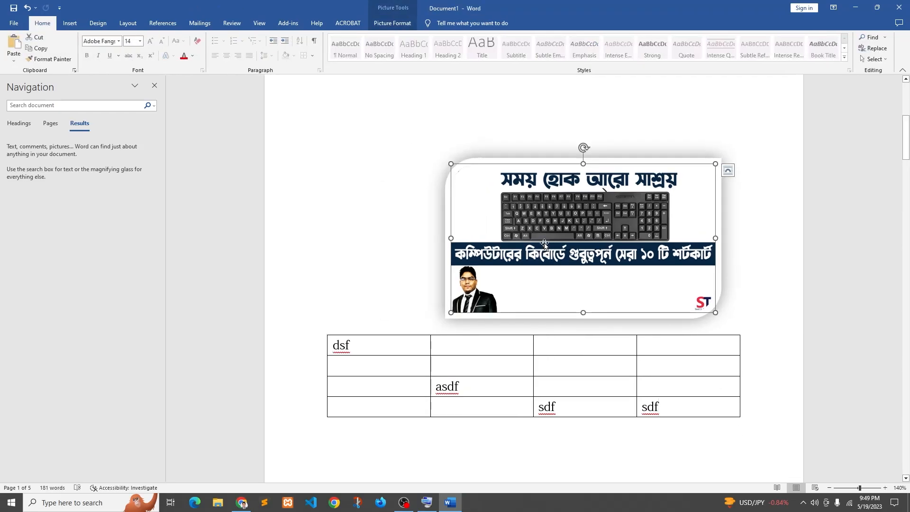
pyautogui.click(607, 373)
pyautogui.click(537, 231)
pyautogui.click(349, 266)
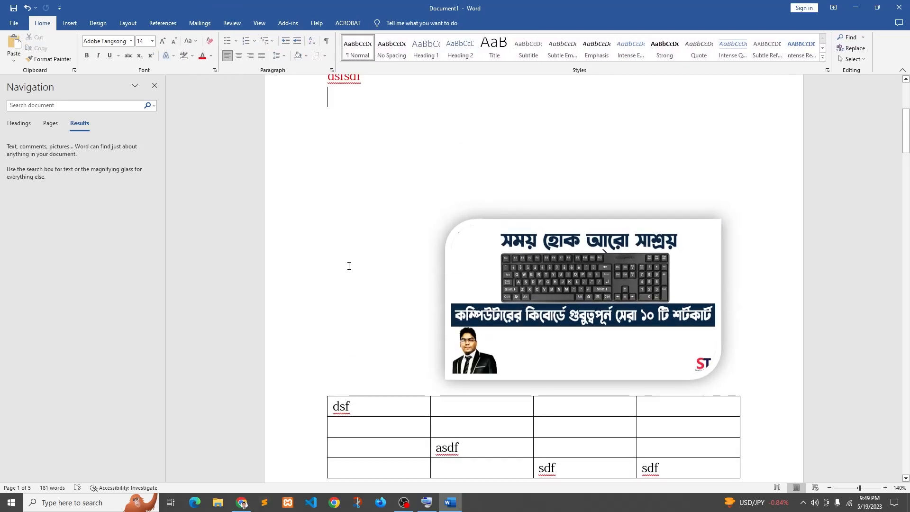
pyautogui.click(494, 277)
pyautogui.click(725, 350)
pyautogui.click(530, 269)
pyautogui.click(786, 337)
pyautogui.click(544, 277)
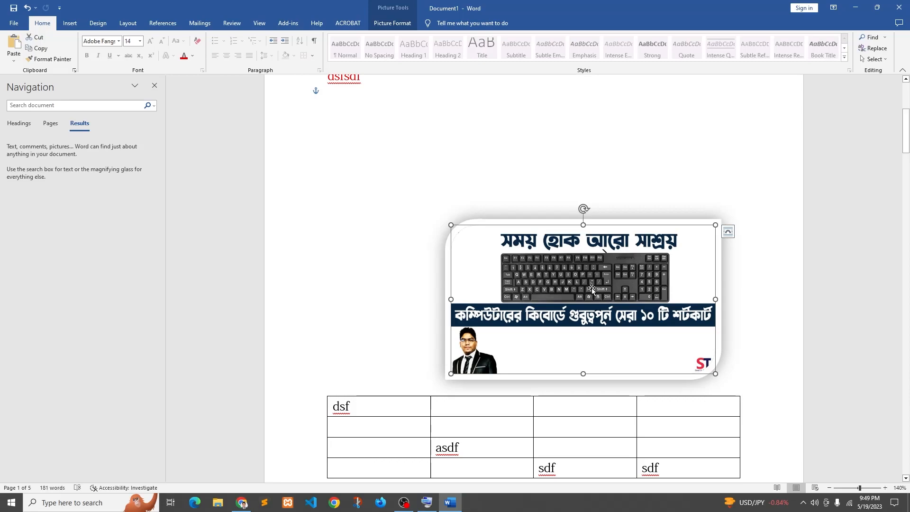
# Step: Browse the full gallery of picture styles for the selected picture without applying a different one
pyautogui.doubleClick(592, 288)
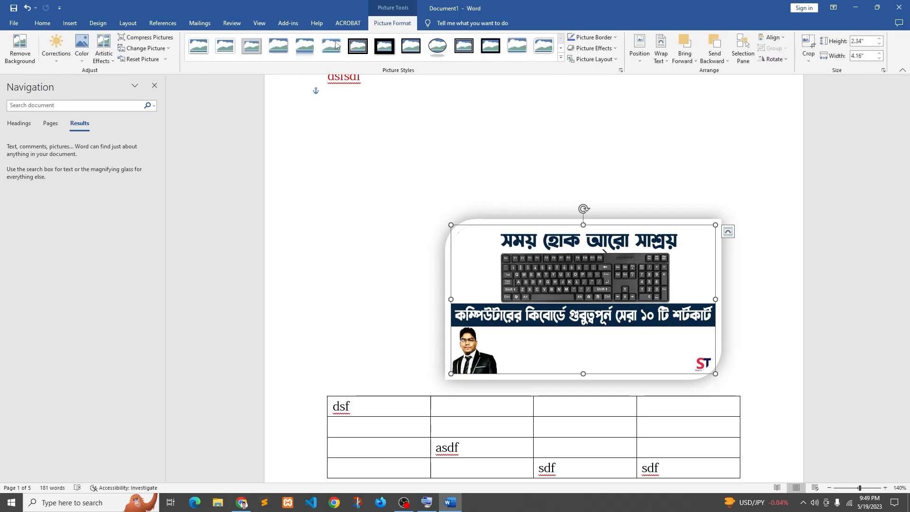
pyautogui.click(561, 57)
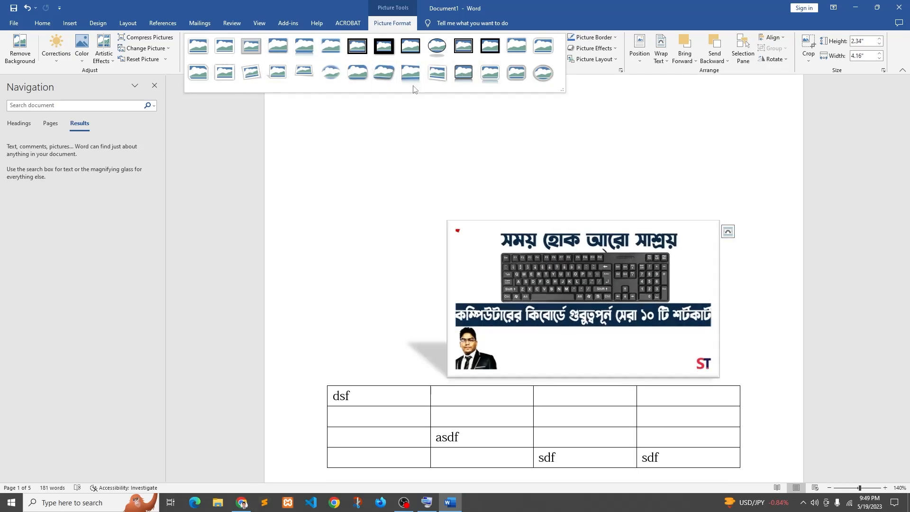
pyautogui.click(644, 288)
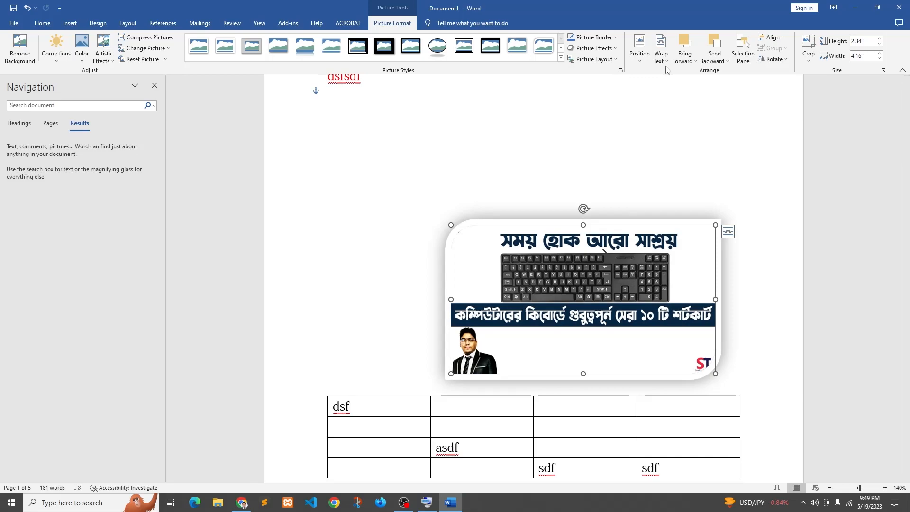
# Step: Draw an oval about 1.46" high and 3.25" wide between the red text and the picture
pyautogui.click(69, 25)
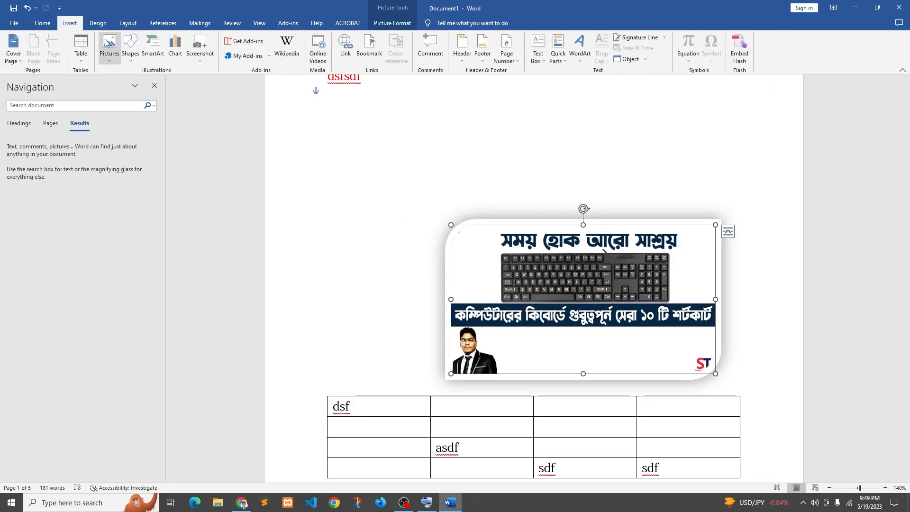
pyautogui.click(131, 58)
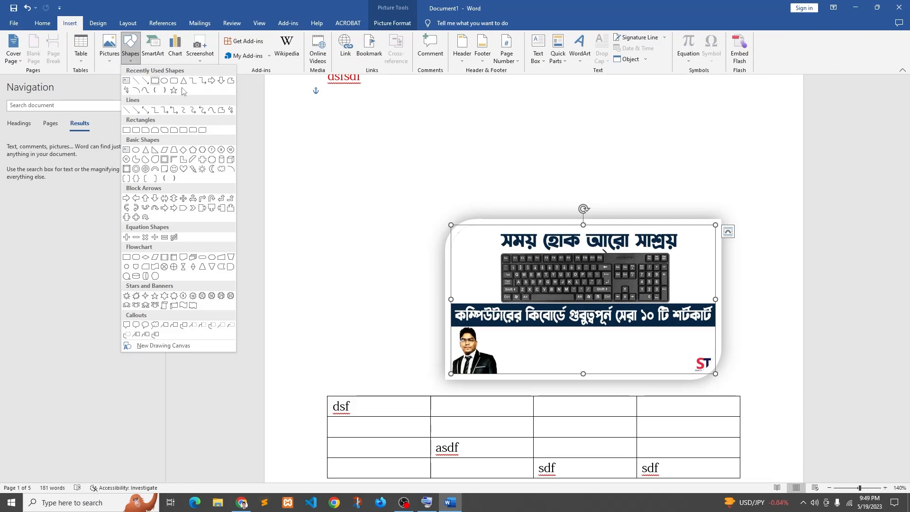
pyautogui.click(386, 169)
pyautogui.click(382, 159)
pyautogui.scroll(3, 314, 151)
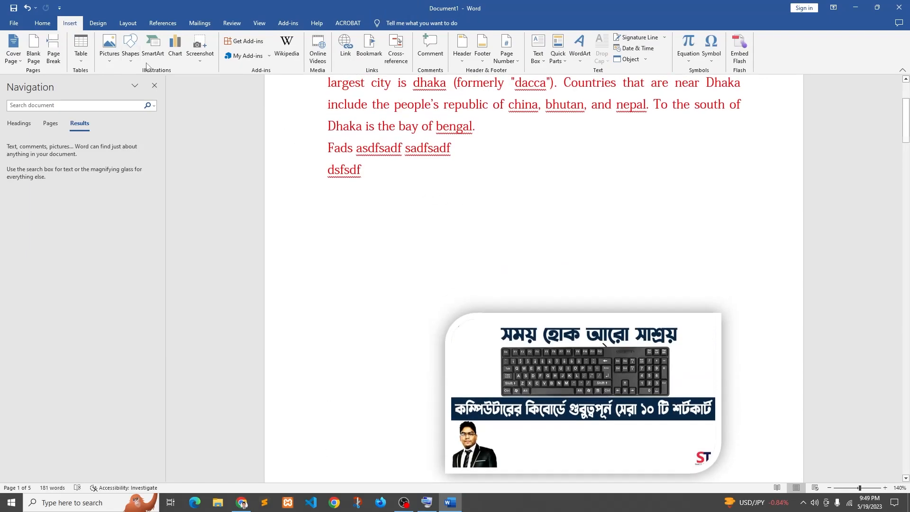
pyautogui.click(131, 50)
pyautogui.click(165, 81)
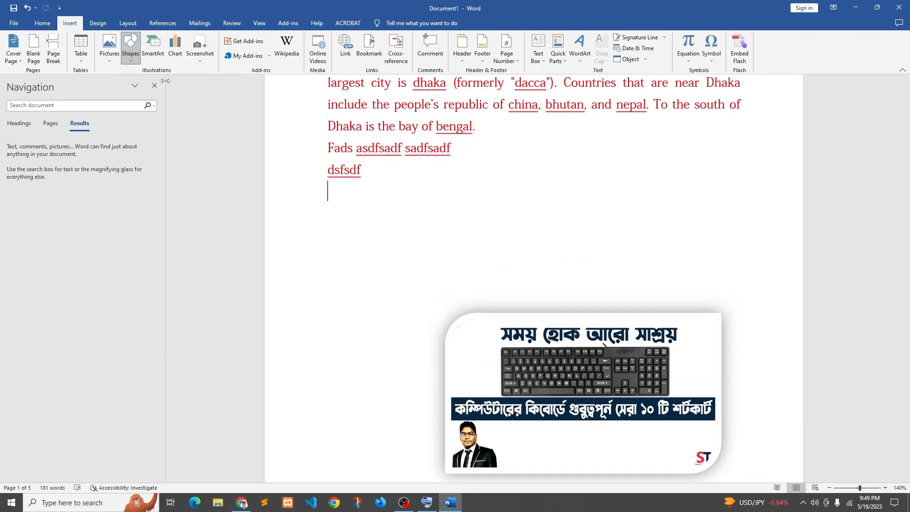
pyautogui.moveTo(358, 214); pyautogui.dragTo(564, 307)
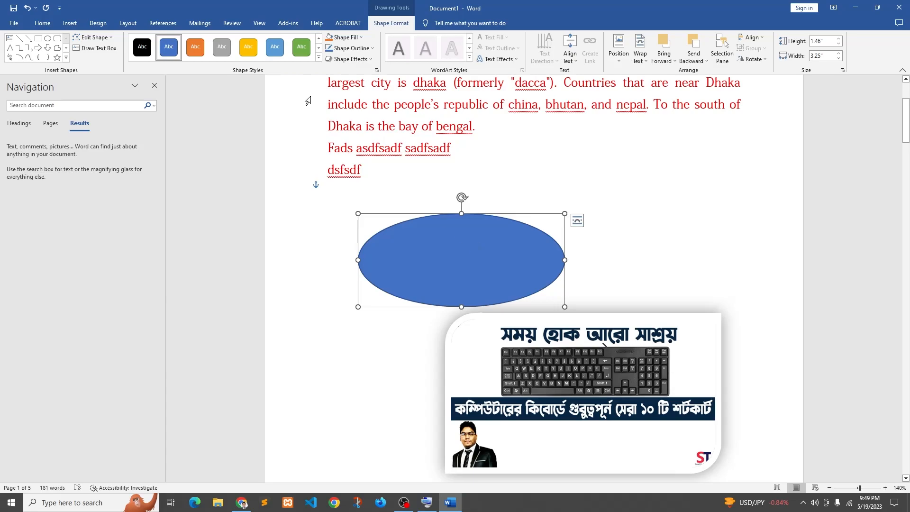
# Step: Fill the oval with standard yellow and give it a near-black theme colour outline
pyautogui.click(360, 38)
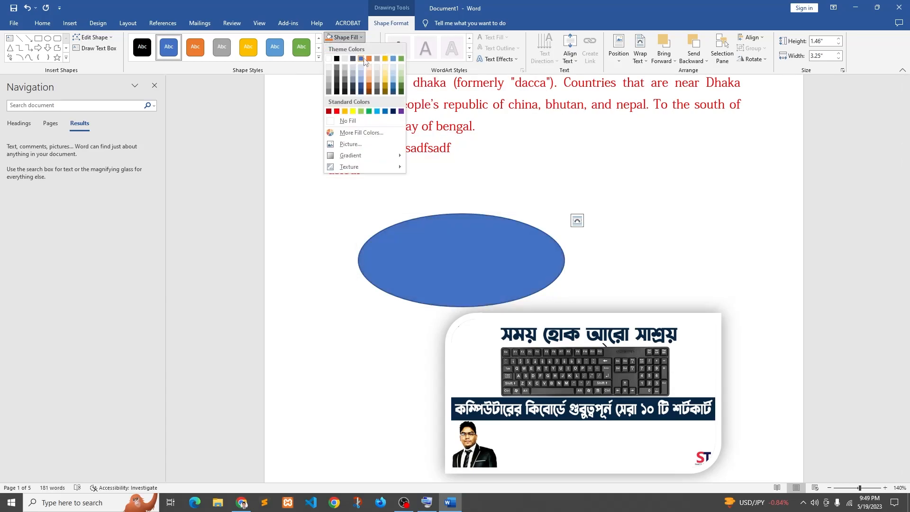
pyautogui.click(353, 112)
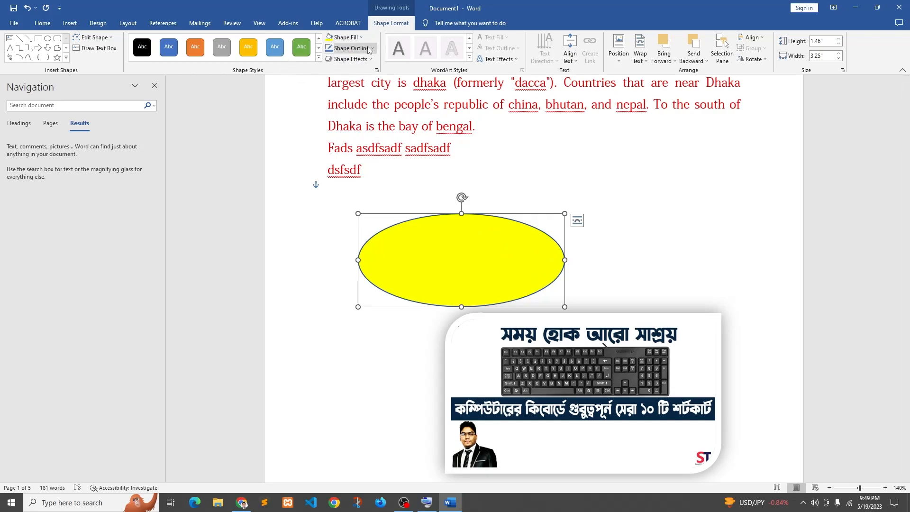
pyautogui.click(350, 48)
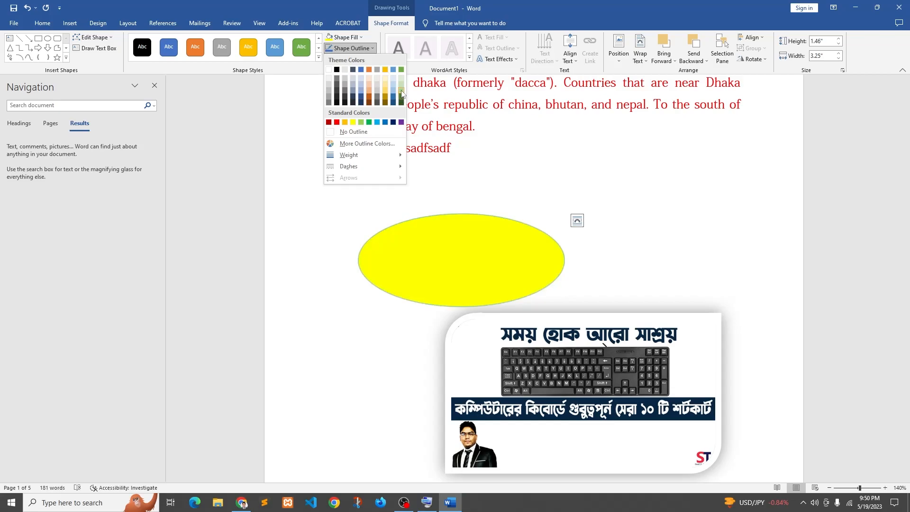
pyautogui.click(337, 99)
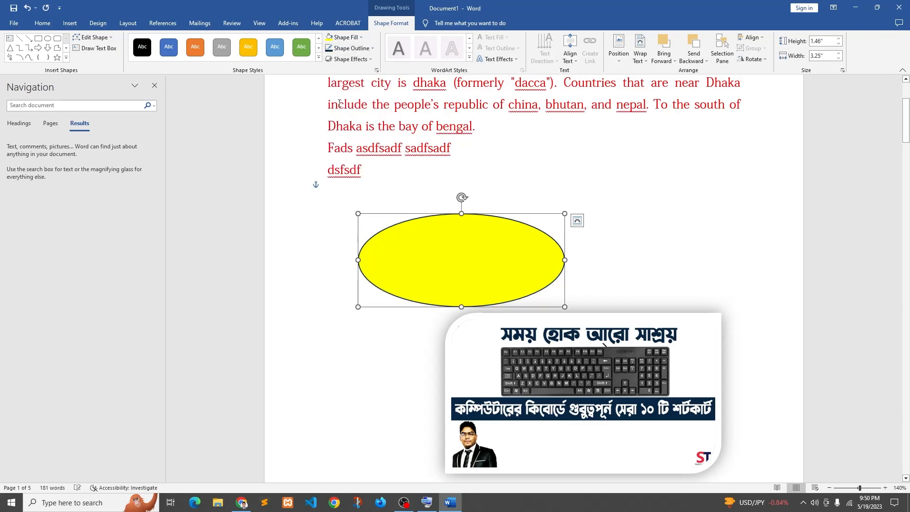
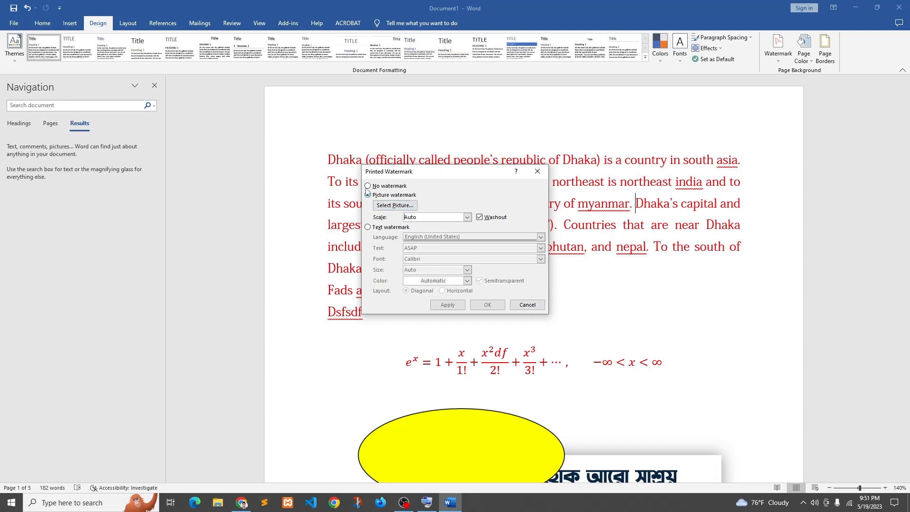
pyautogui.click(367, 186)
pyautogui.click(368, 195)
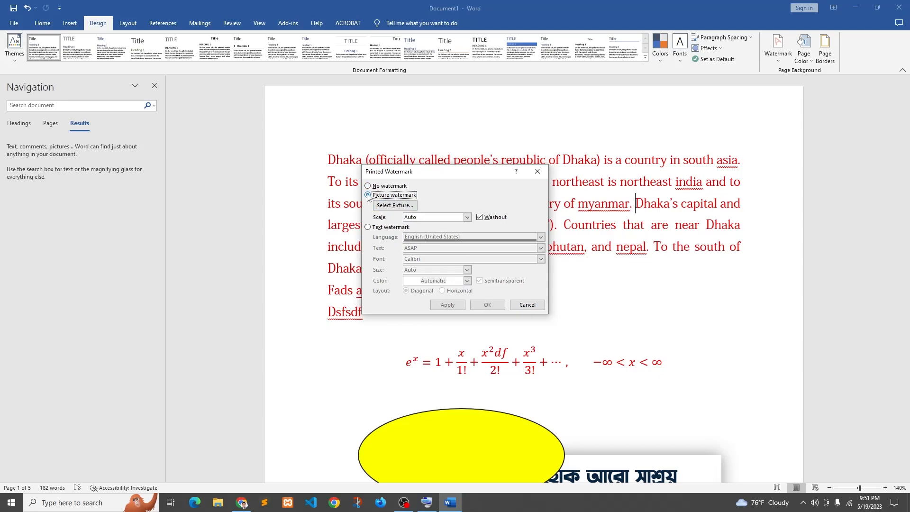
pyautogui.click(394, 205)
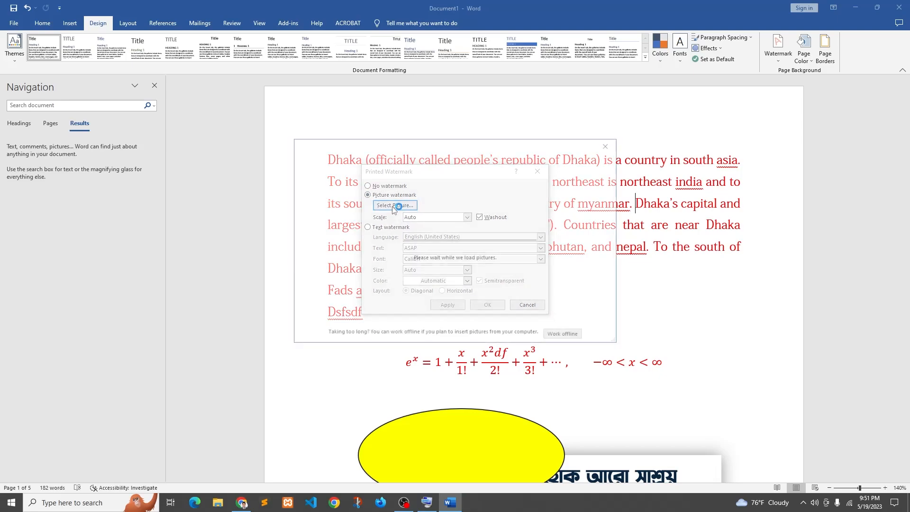
pyautogui.click(609, 144)
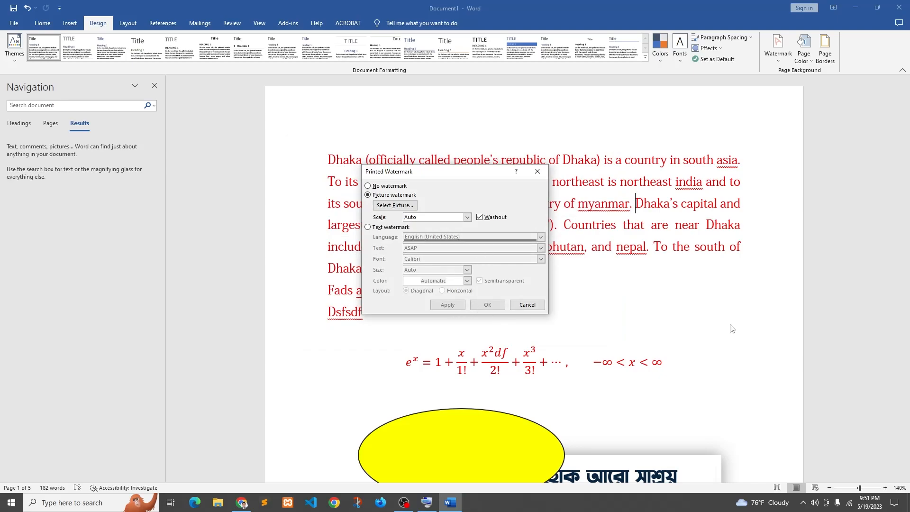
# Step: Apply a diagonal, semitransparent text watermark reading "Saad It Academu" to the document
pyautogui.click(372, 228)
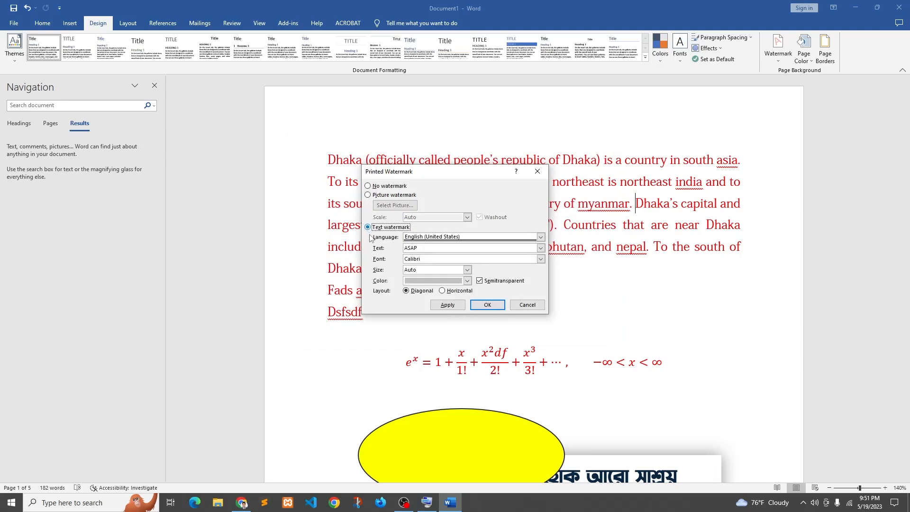
pyautogui.click(424, 250)
pyautogui.write('Saad It Academu')
pyautogui.click(487, 305)
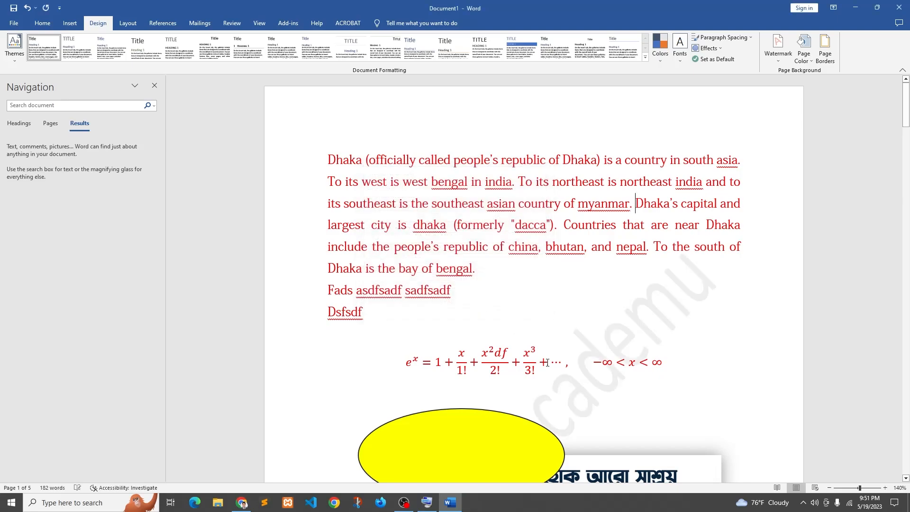
# Step: Try a box page border with a wavy line around the whole document, and undo it
pyautogui.scroll(-5, 421, 373)
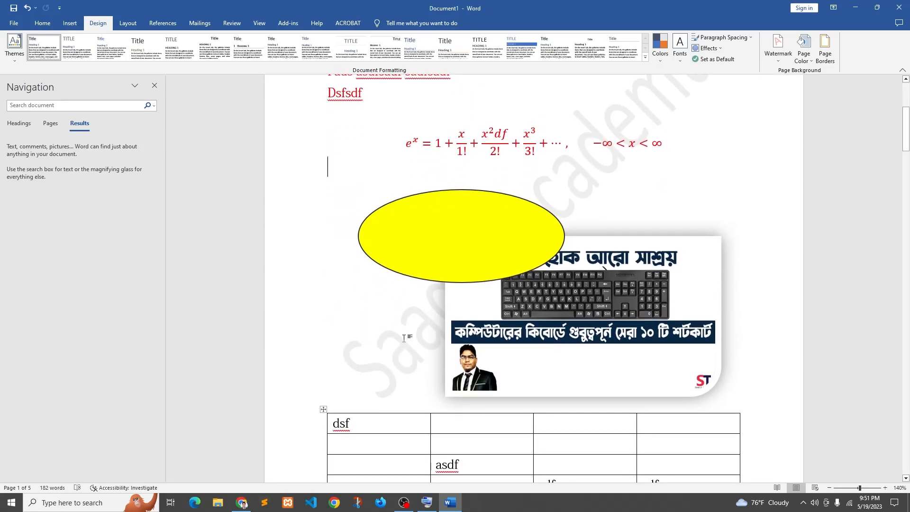
pyautogui.scroll(2, 662, 184)
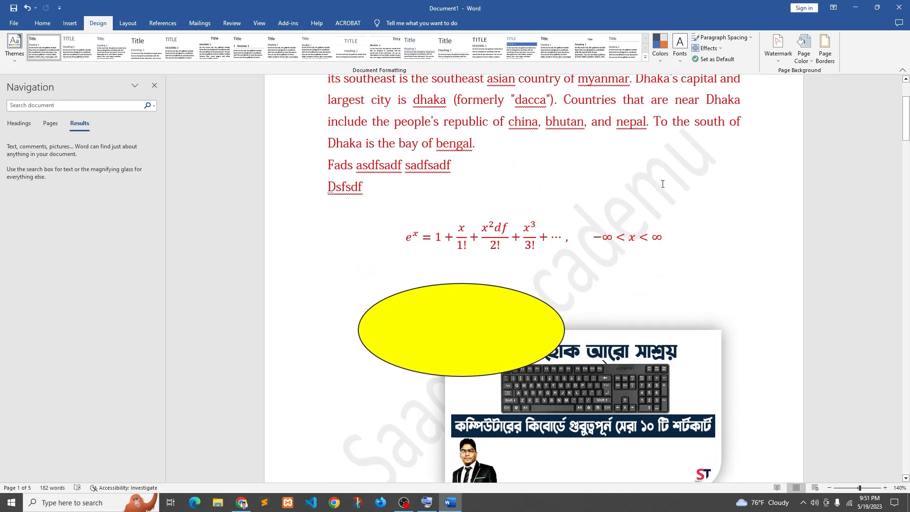
pyautogui.scroll(1, 456, 328)
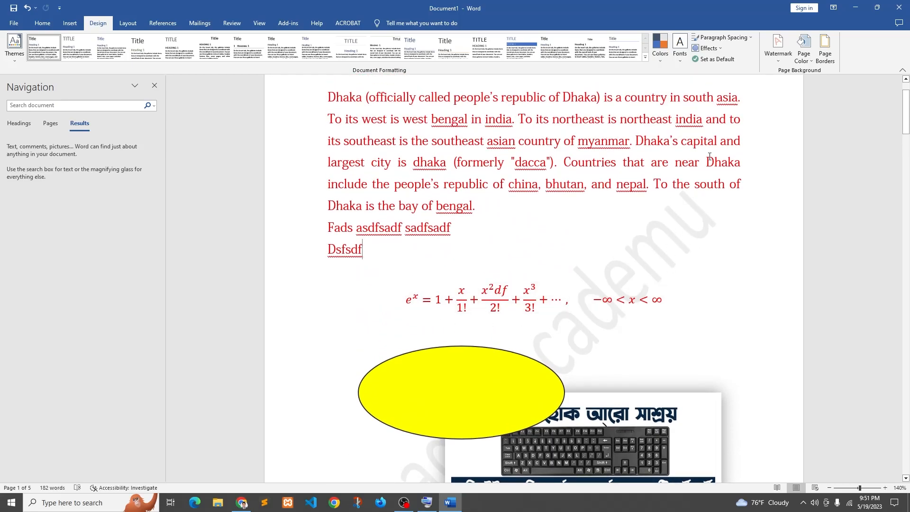
pyautogui.click(824, 52)
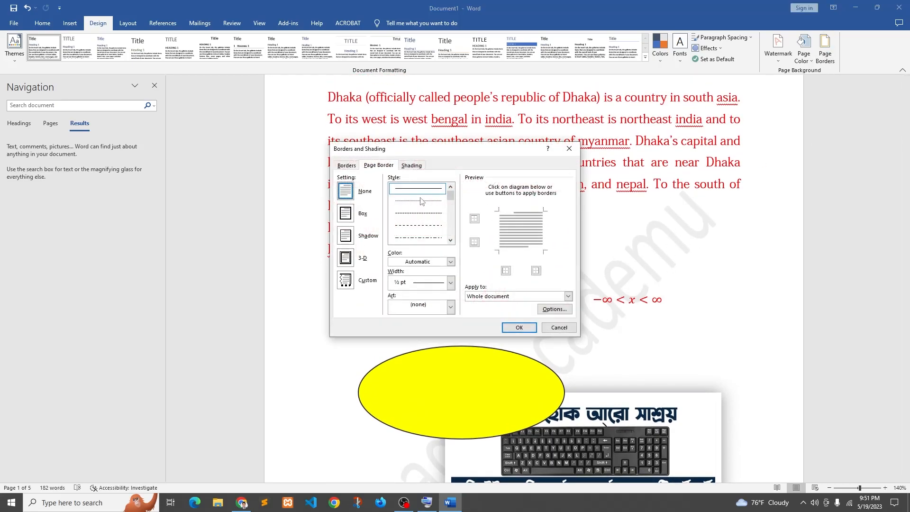
pyautogui.click(420, 200)
pyautogui.scroll(-5, 421, 213)
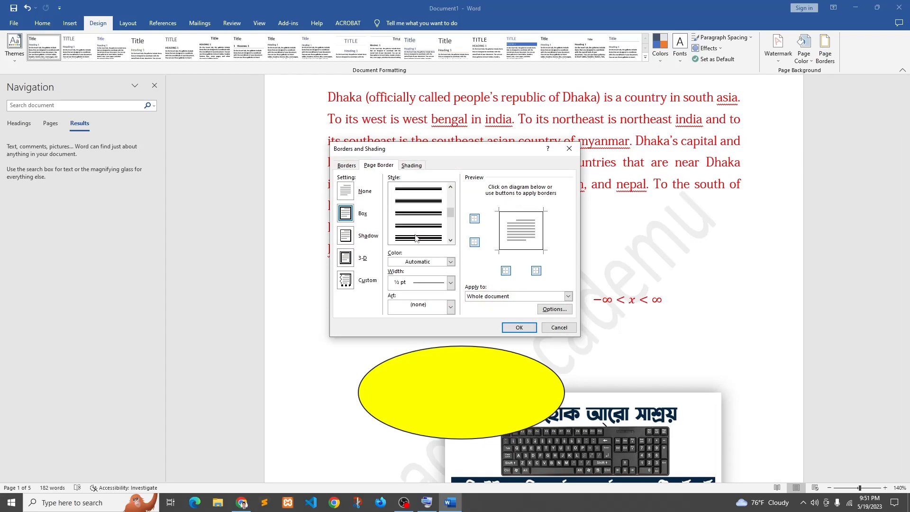
pyautogui.scroll(2, 427, 220)
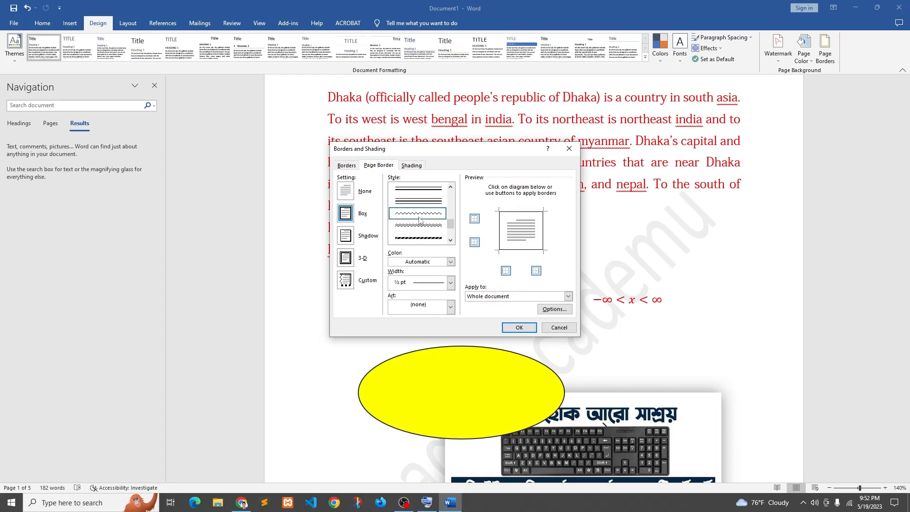
pyautogui.click(420, 238)
pyautogui.click(519, 327)
pyautogui.scroll(2, 216, 136)
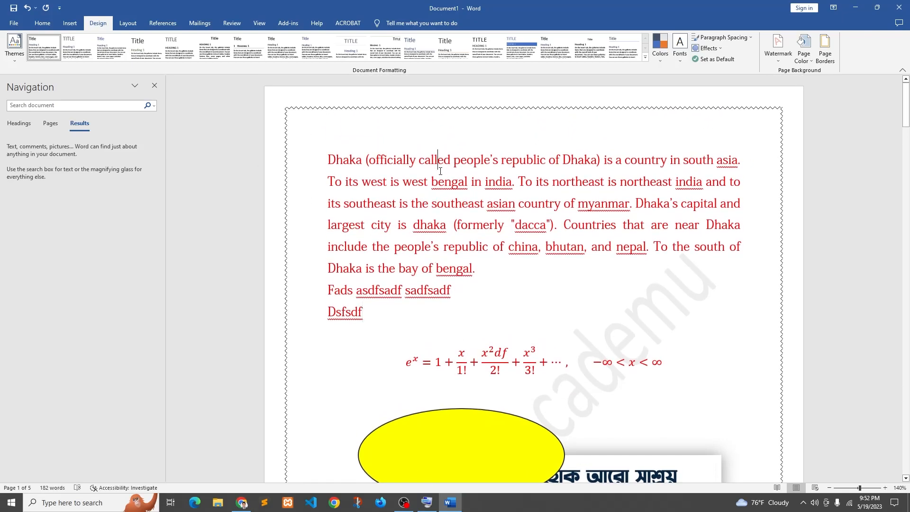
pyautogui.hotkey('ctrl', 'z')
pyautogui.click(491, 322)
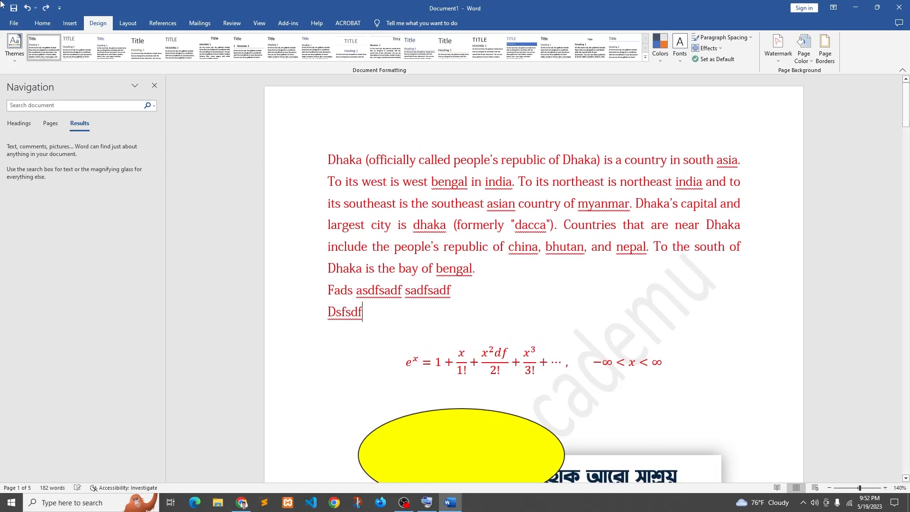
# Step: Close the Navigation pane and set the page margins to Narrow, 0.5" on every side
pyautogui.click(122, 29)
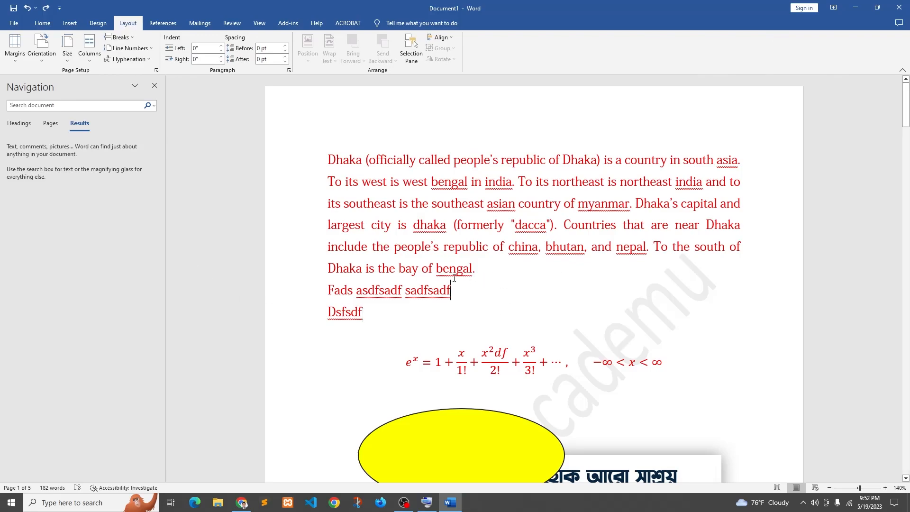
pyautogui.click(155, 86)
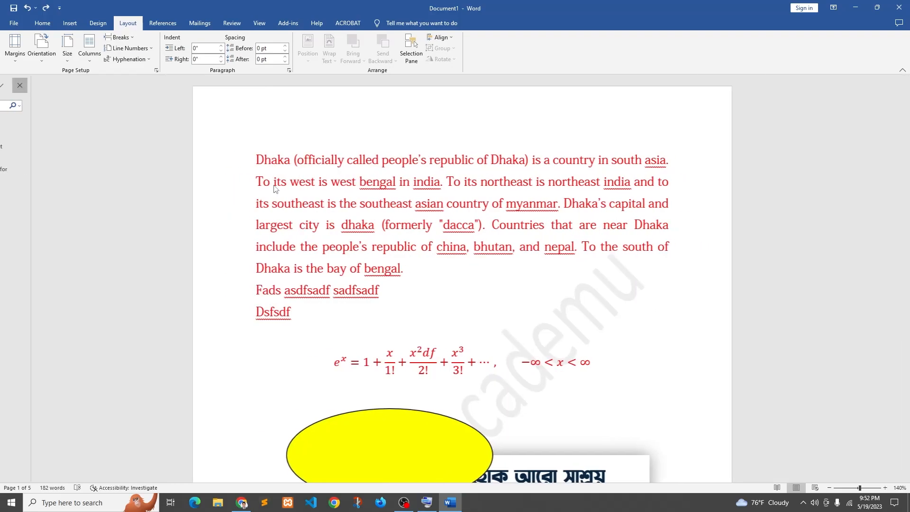
pyautogui.click(14, 65)
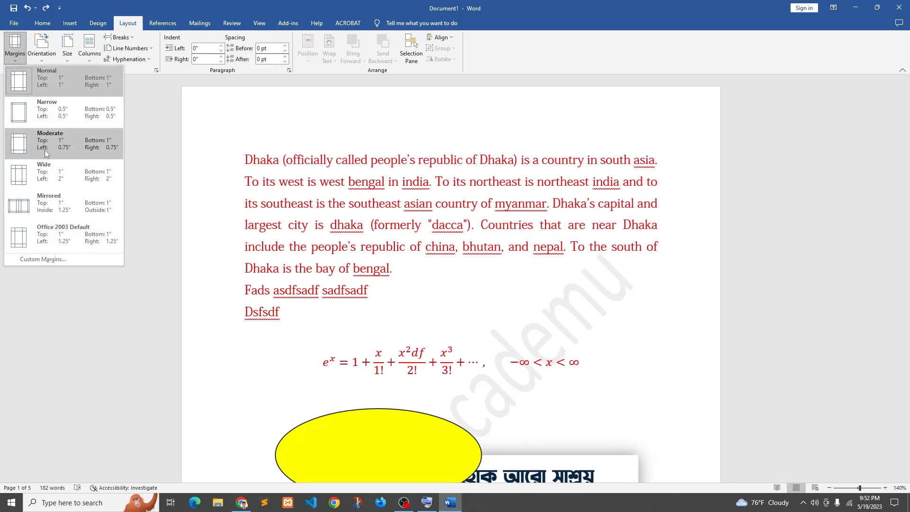
pyautogui.click(472, 225)
pyautogui.moveTo(427, 335); pyautogui.dragTo(244, 156)
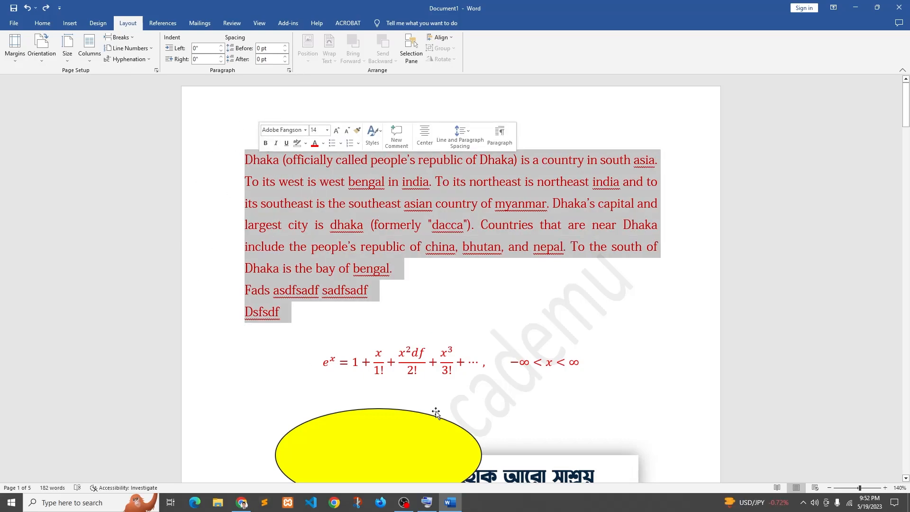
pyautogui.scroll(-1, 403, 304)
pyautogui.click(382, 284)
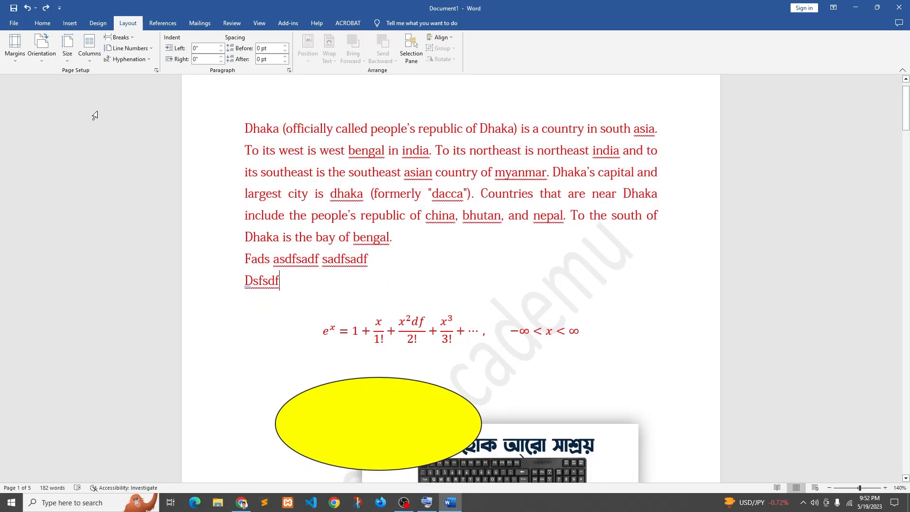
pyautogui.click(14, 47)
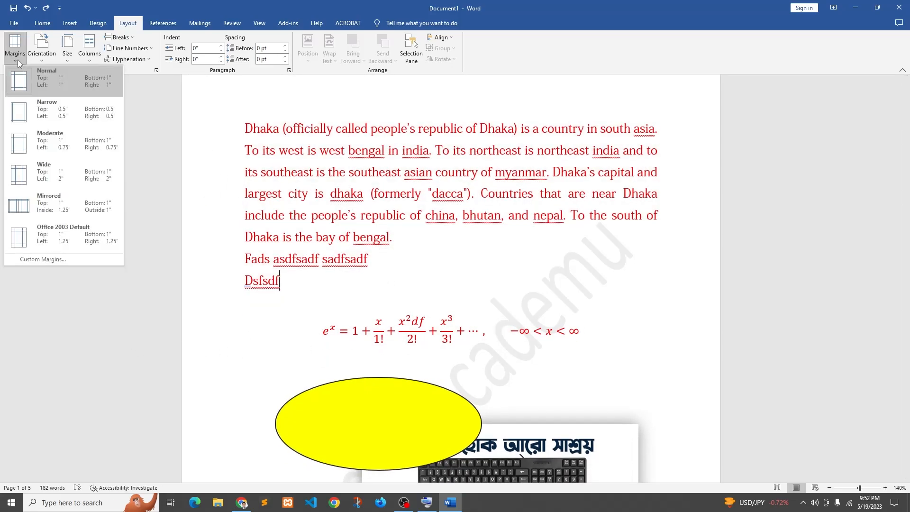
pyautogui.click(62, 117)
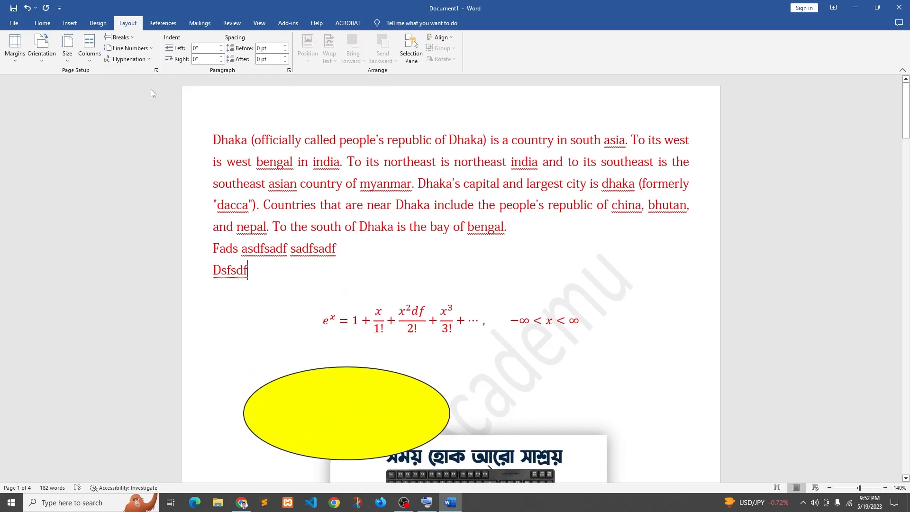
# Step: Change the page orientation to landscape and look through the rearranged pages
pyautogui.click(41, 62)
pyautogui.click(421, 277)
pyautogui.scroll(-3, 424, 268)
pyautogui.scroll(3, 424, 268)
pyautogui.click(44, 60)
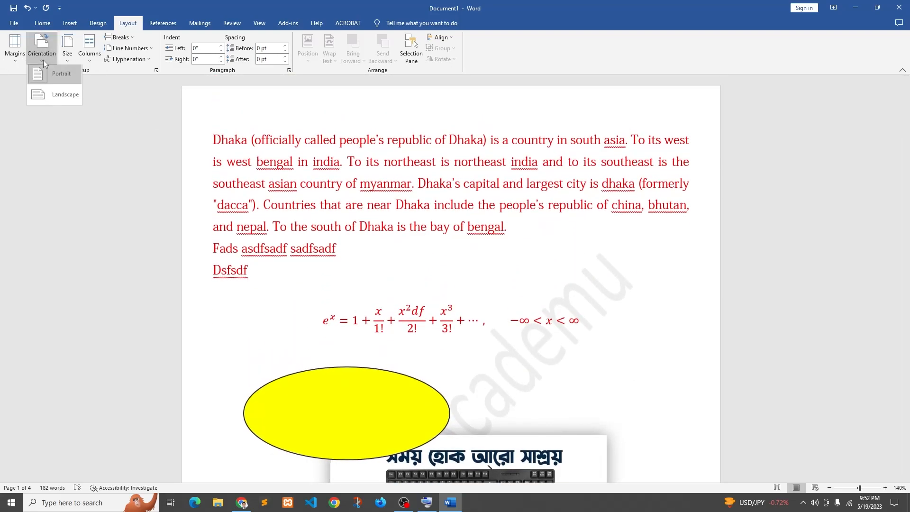
pyautogui.click(48, 97)
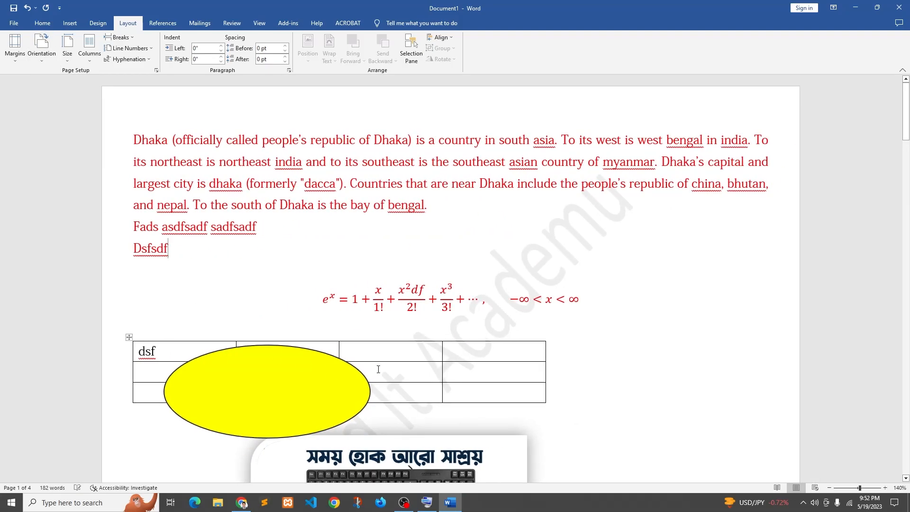
pyautogui.scroll(-4, 549, 352)
pyautogui.scroll(-10, 550, 352)
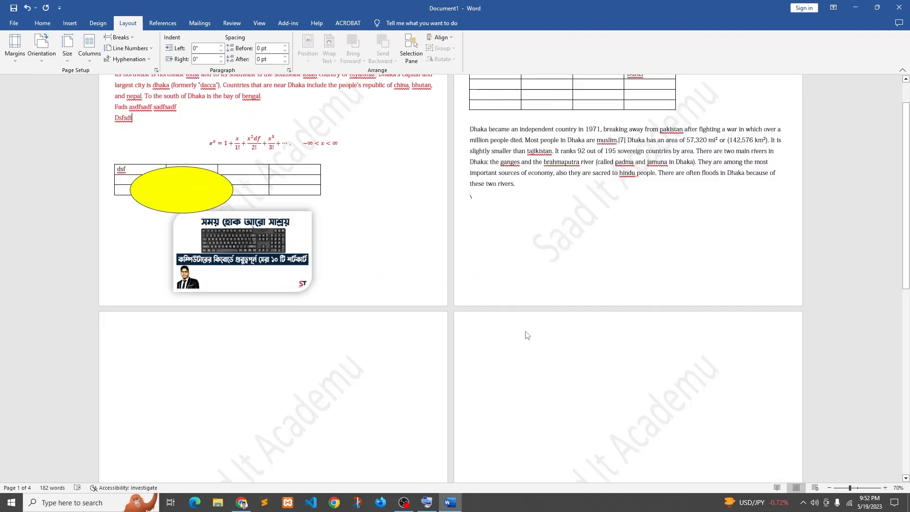
pyautogui.scroll(6, 500, 325)
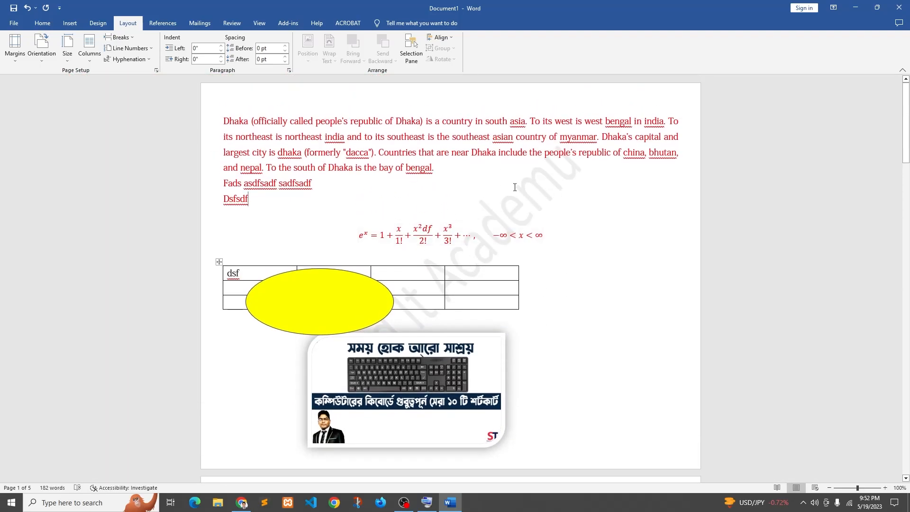
# Step: Return the page orientation to portrait
pyautogui.click(42, 52)
pyautogui.click(44, 78)
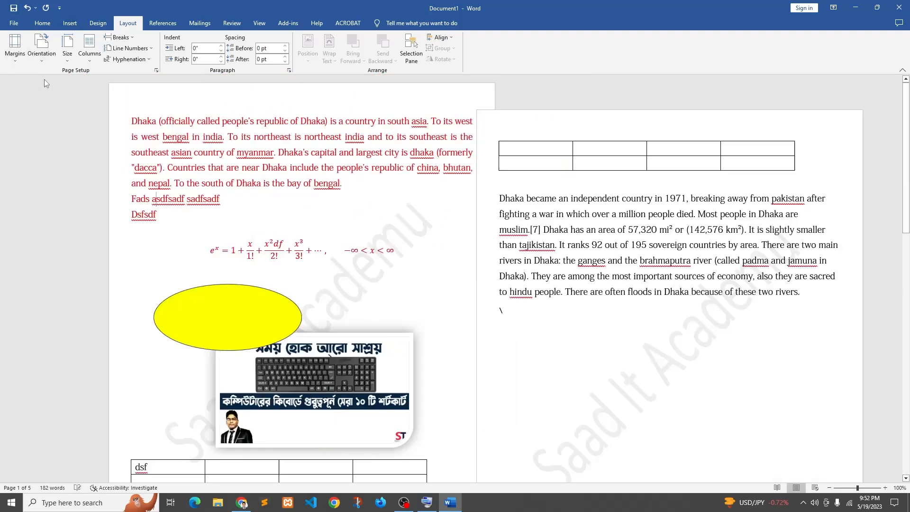
pyautogui.scroll(3, 395, 244)
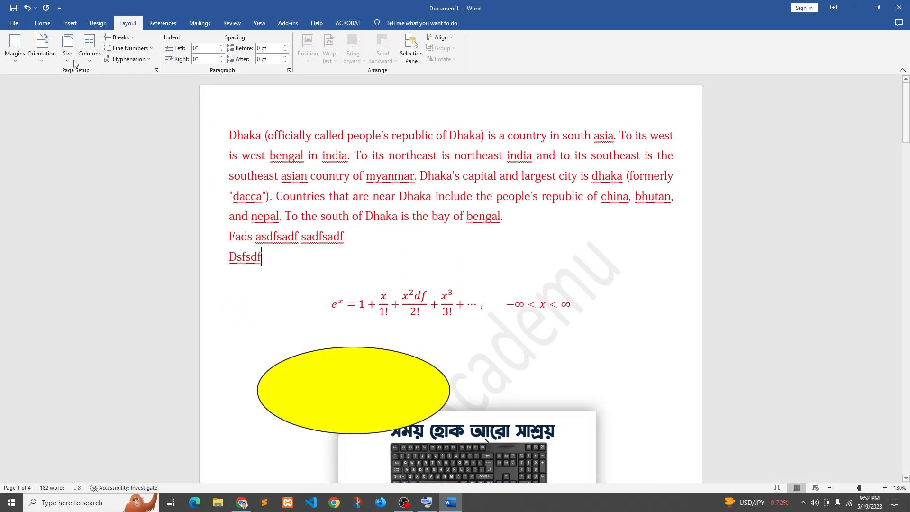
# Step: Set the paper size to A4, 8.27" x 11.69"
pyautogui.click(90, 60)
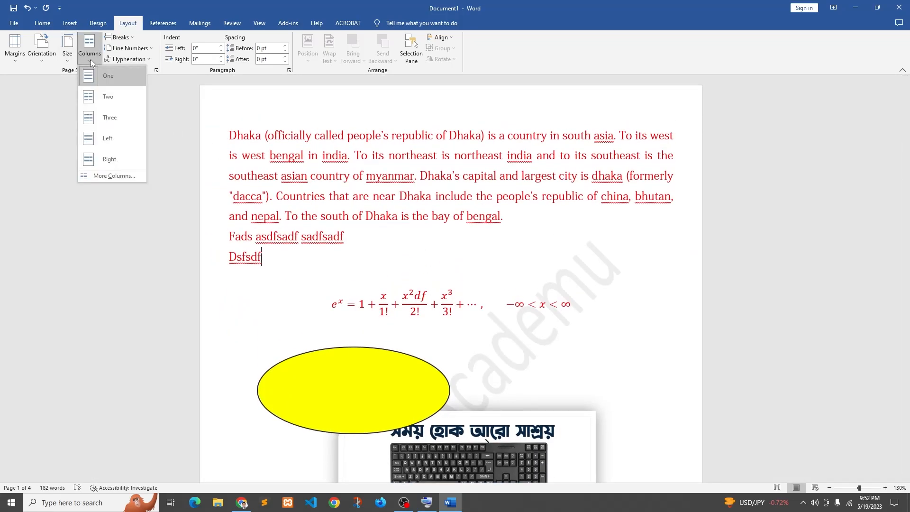
pyautogui.click(65, 59)
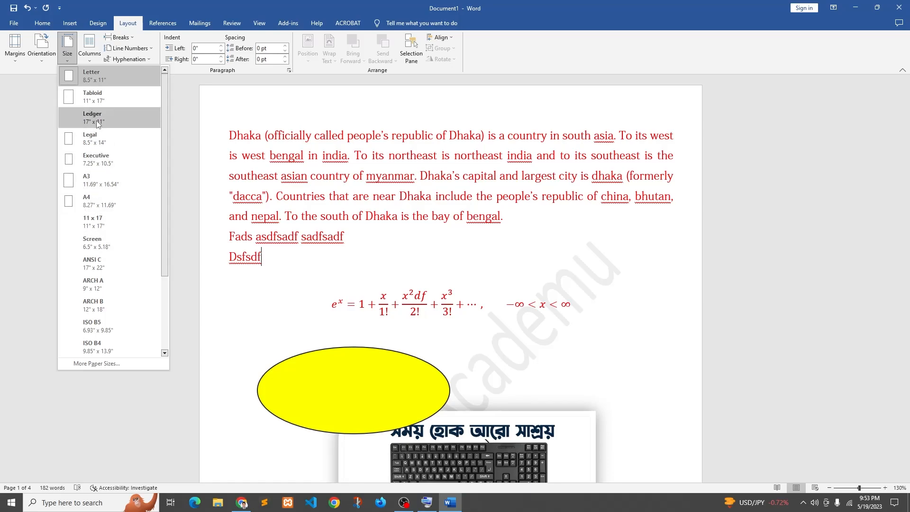
pyautogui.click(95, 205)
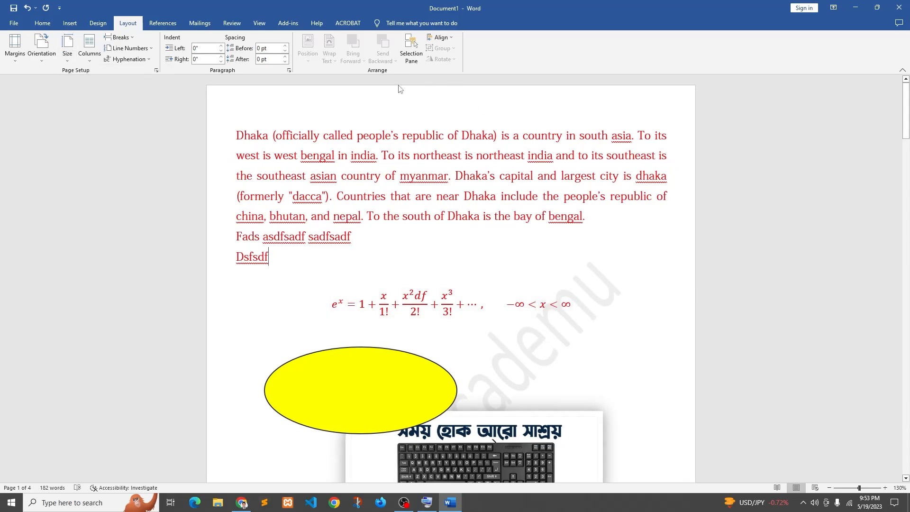
pyautogui.click(498, 305)
# Step: View the print settings and page preview of the document, and return to editing
pyautogui.click(13, 25)
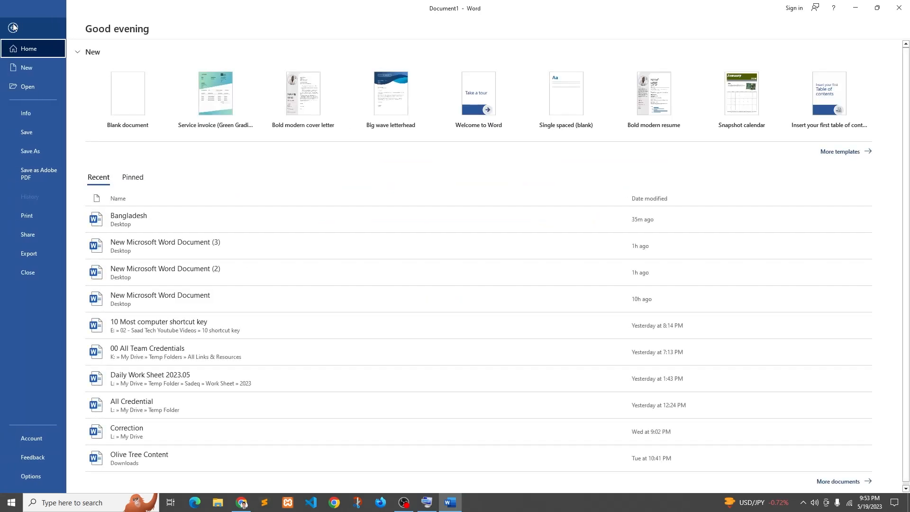
pyautogui.click(25, 218)
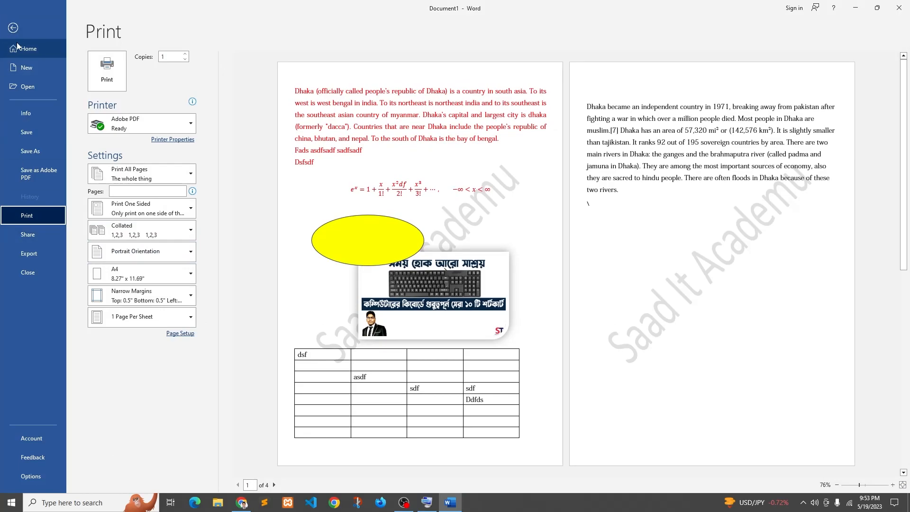
pyautogui.click(12, 29)
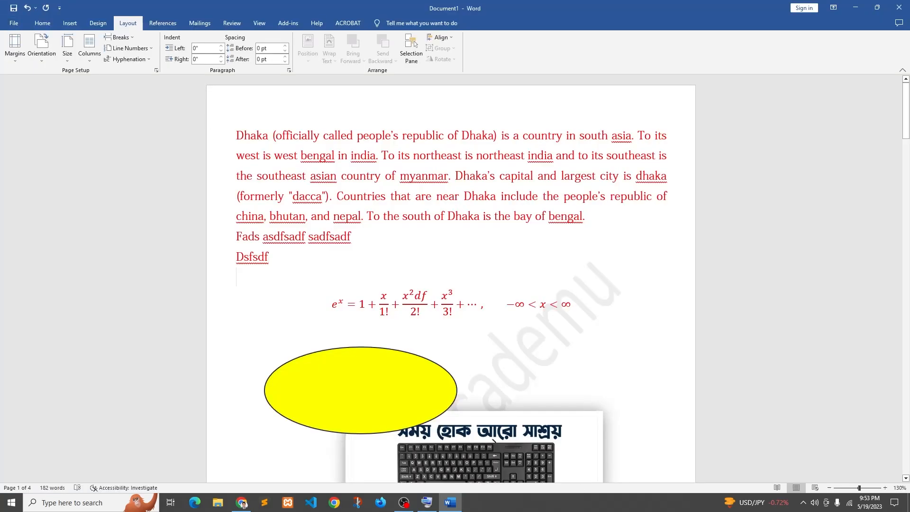
# Step: Switch to the On-Screen Keyboard to demonstrate opening the document's print preview with it, and return to the document
pyautogui.click(426, 502)
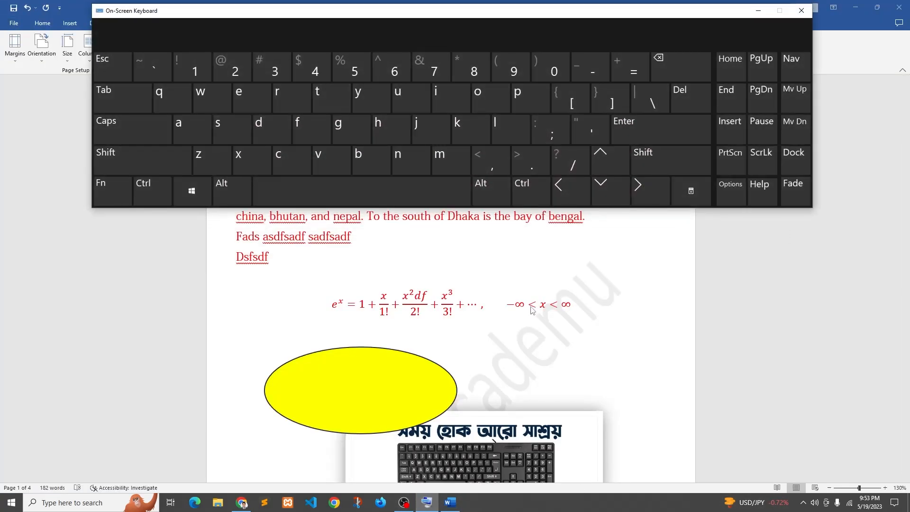
pyautogui.click(525, 277)
pyautogui.click(153, 191)
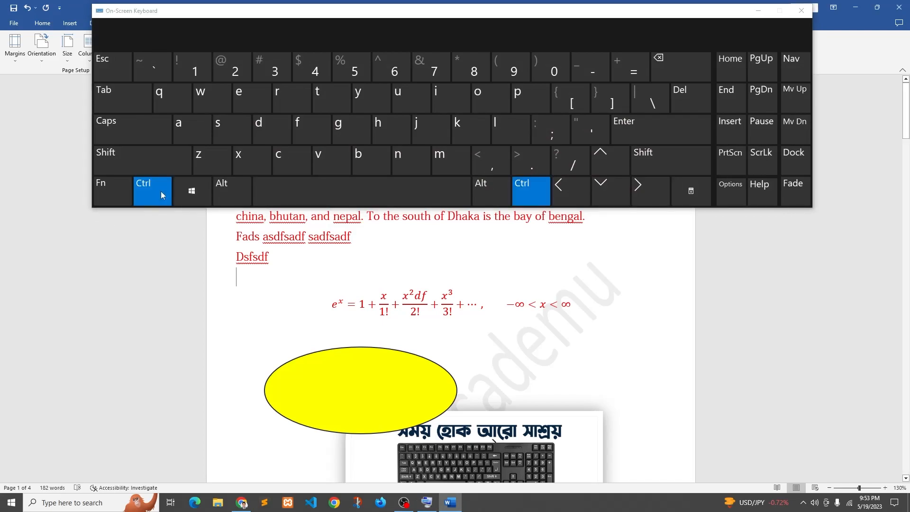
pyautogui.click(522, 101)
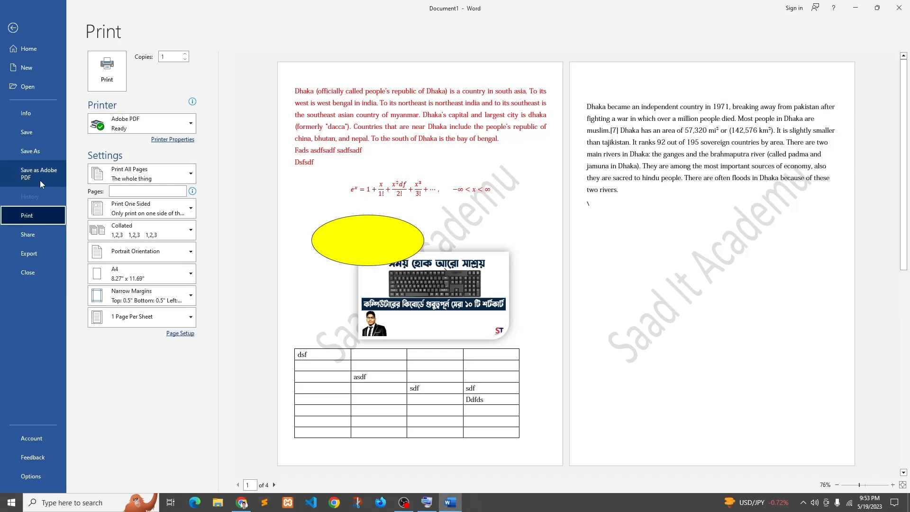
pyautogui.click(12, 28)
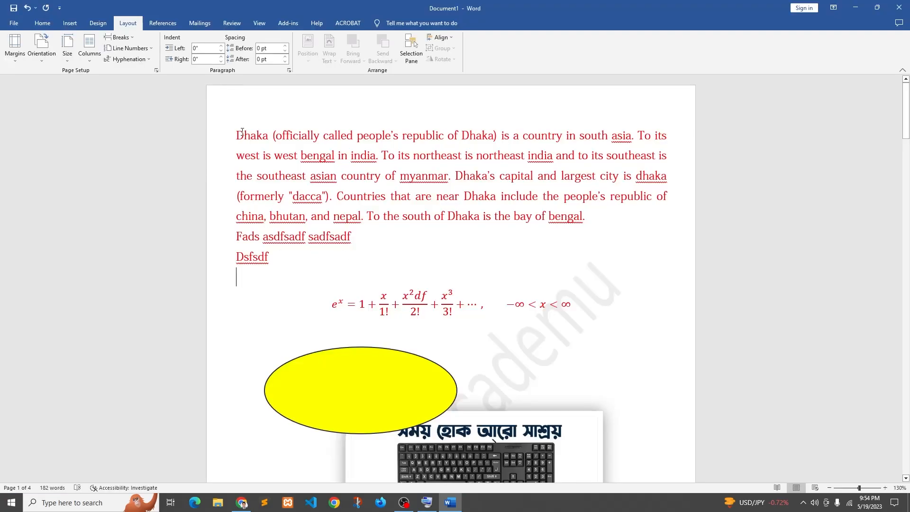
# Step: Insert five blank lines above the first paragraph and place the cursor on the first of them
pyautogui.press('Return')
pyautogui.press('Return')
pyautogui.press('Return')
pyautogui.press('Return')
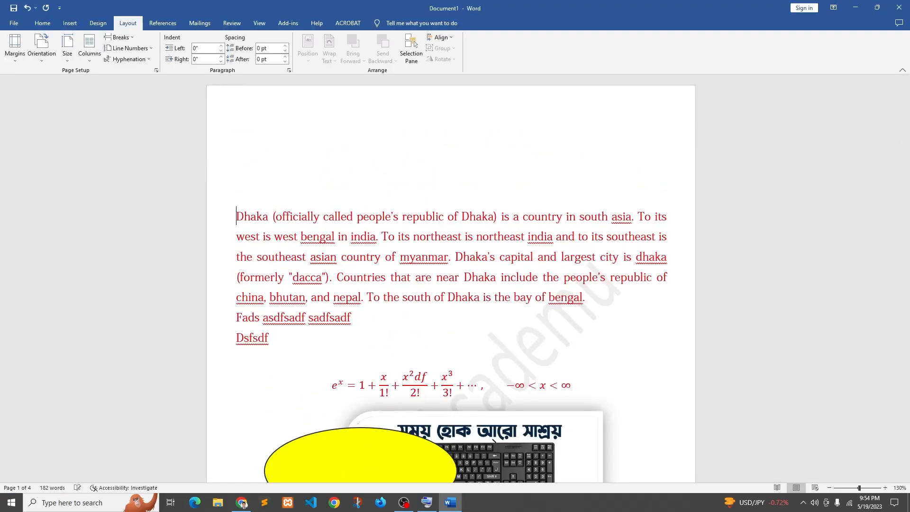
pyautogui.click(255, 129)
pyautogui.press('Return')
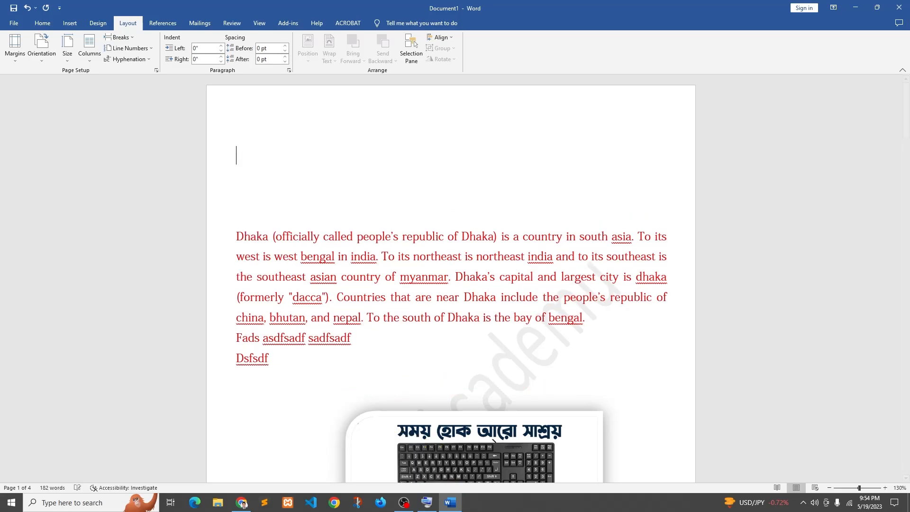
pyautogui.click(258, 128)
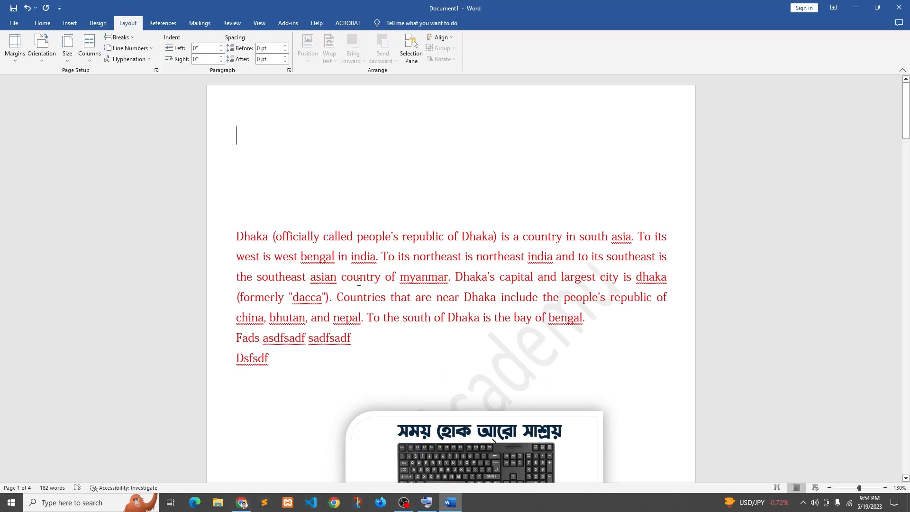
# Step: Switch to Chrome and copy the first History paragraph from the Simple English Wikipedia page on Bangladesh
pyautogui.click(242, 502)
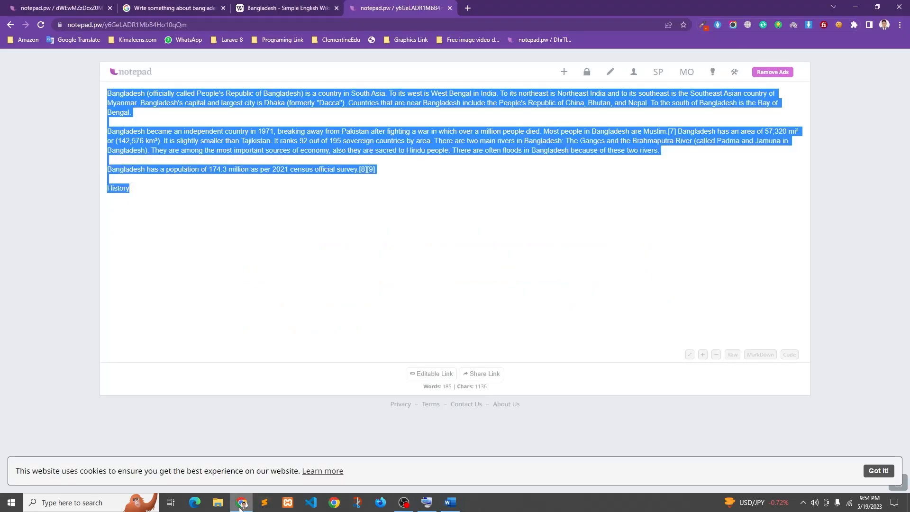
pyautogui.click(189, 7)
pyautogui.click(267, 6)
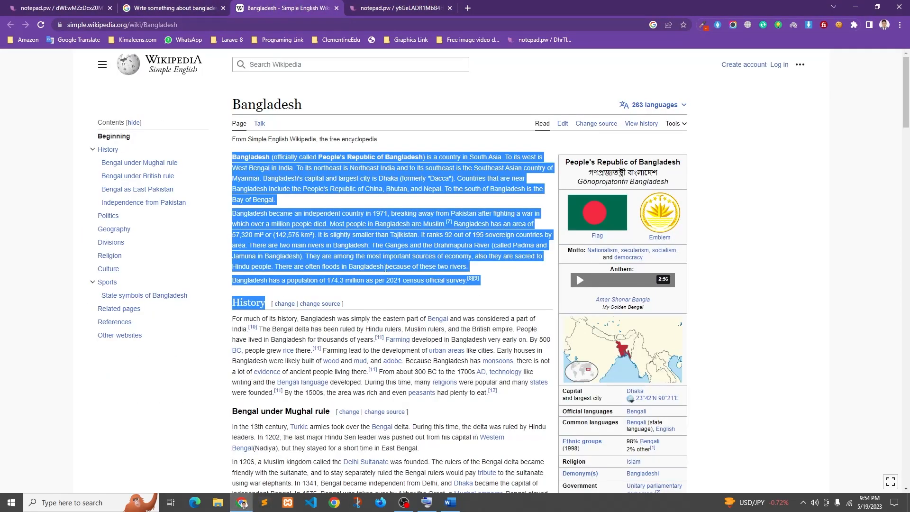
pyautogui.click(497, 283)
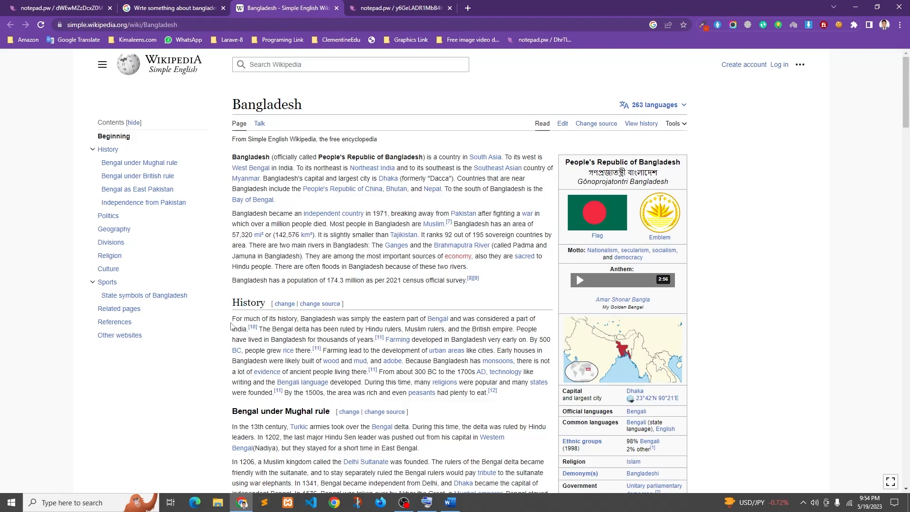
pyautogui.moveTo(232, 318); pyautogui.dragTo(495, 392)
pyautogui.rightClick(425, 336)
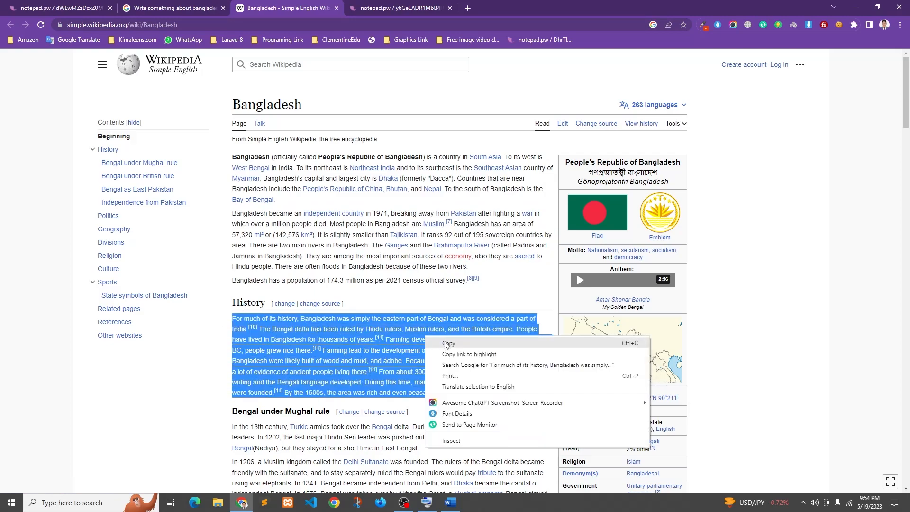
pyautogui.click(449, 346)
# Step: Try pasting the copied paragraph with its web formatting above the Dhaka text in Word, and undo the paste
pyautogui.click(451, 502)
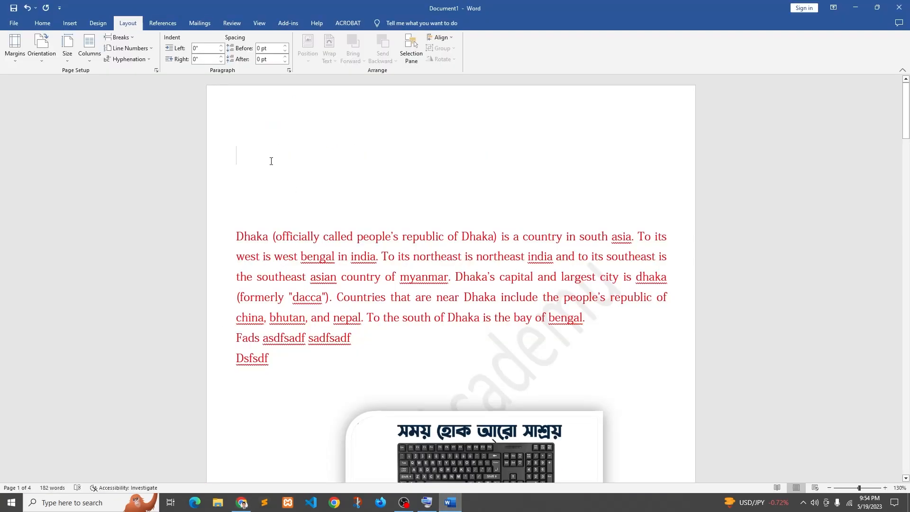
pyautogui.hotkey('ctrl', 'v')
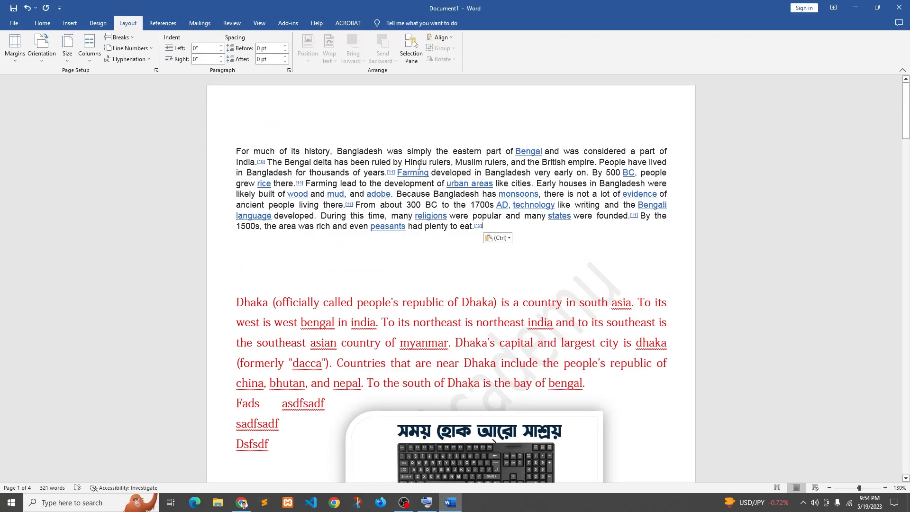
pyautogui.click(44, 22)
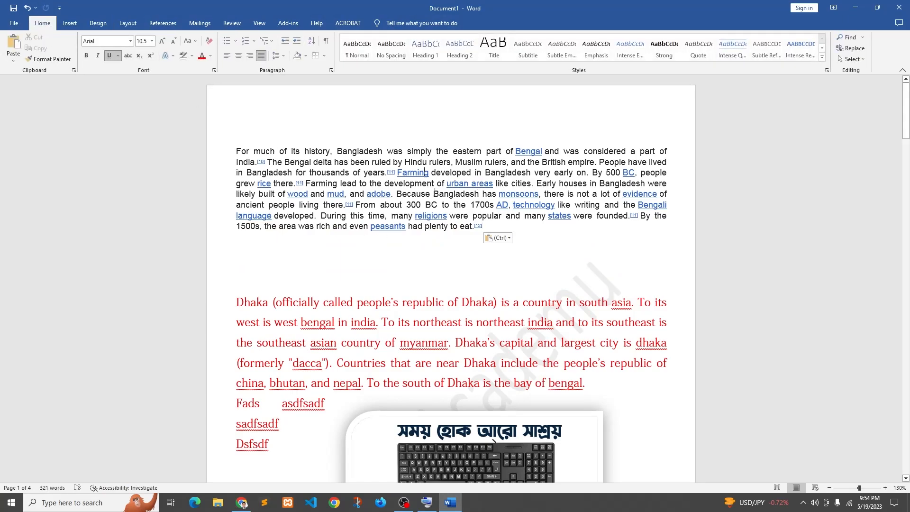
pyautogui.doubleClick(410, 182)
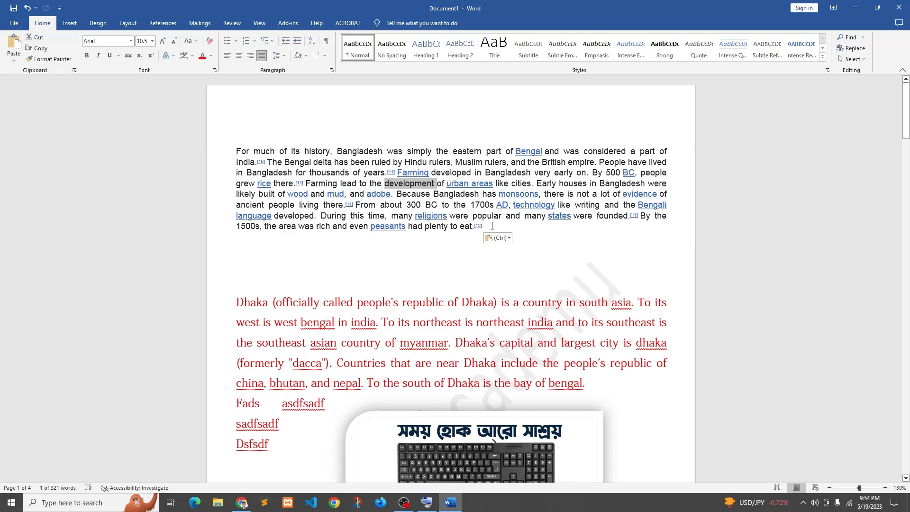
pyautogui.click(483, 242)
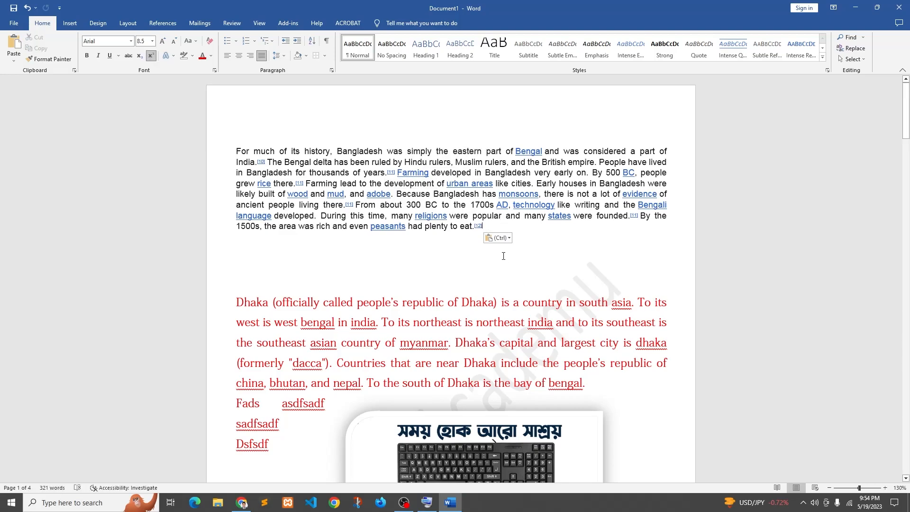
pyautogui.moveTo(331, 404); pyautogui.dragTo(235, 303)
pyautogui.click(494, 227)
pyautogui.hotkey('ctrl', 'z')
# Step: Copy the selected History paragraph from the Wikipedia page again and paste it into a new Notepad file
pyautogui.click(241, 502)
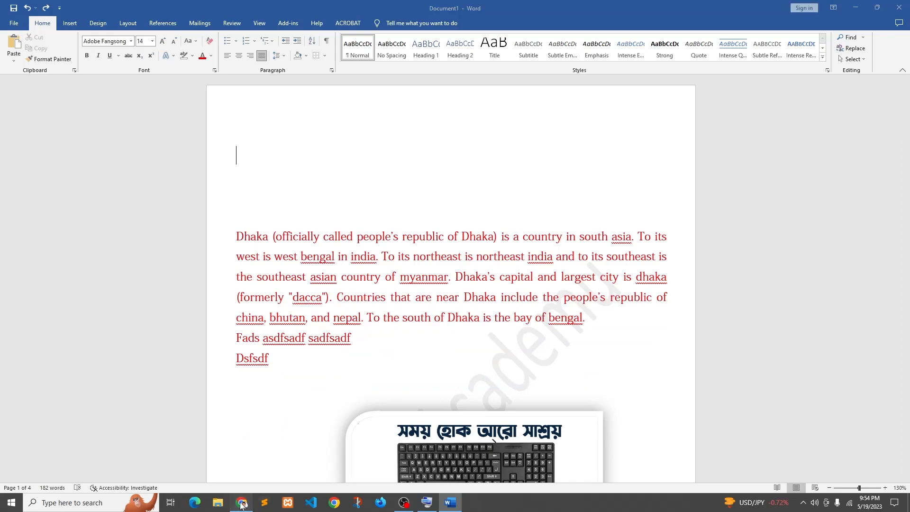
pyautogui.rightClick(292, 336)
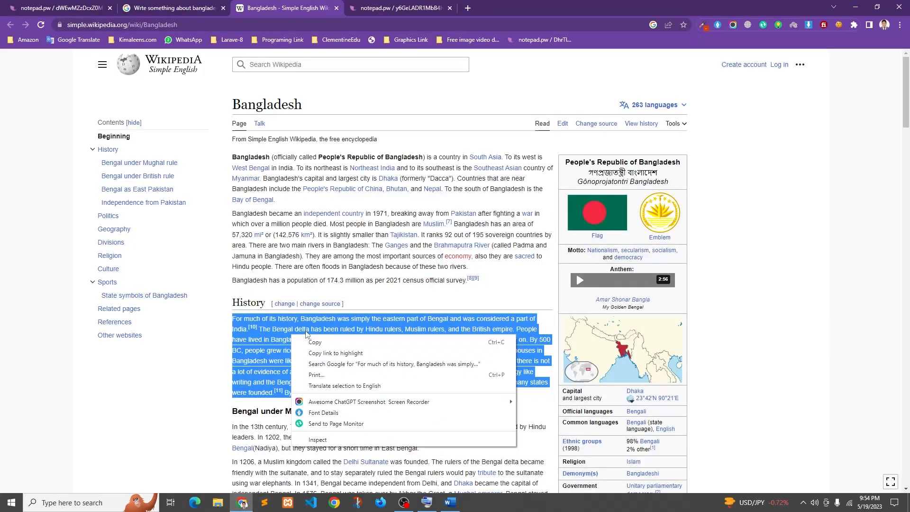
pyautogui.click(313, 345)
pyautogui.click(78, 506)
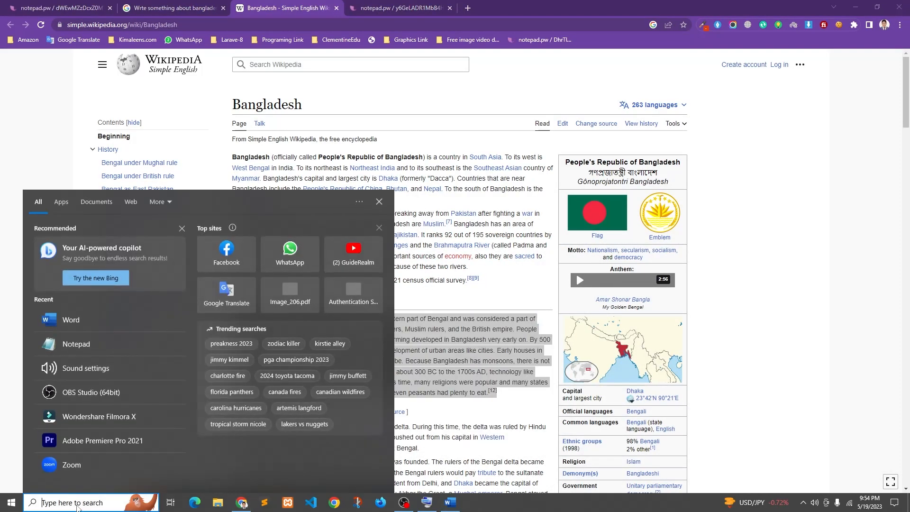
pyautogui.write('notepad')
pyautogui.press('Return')
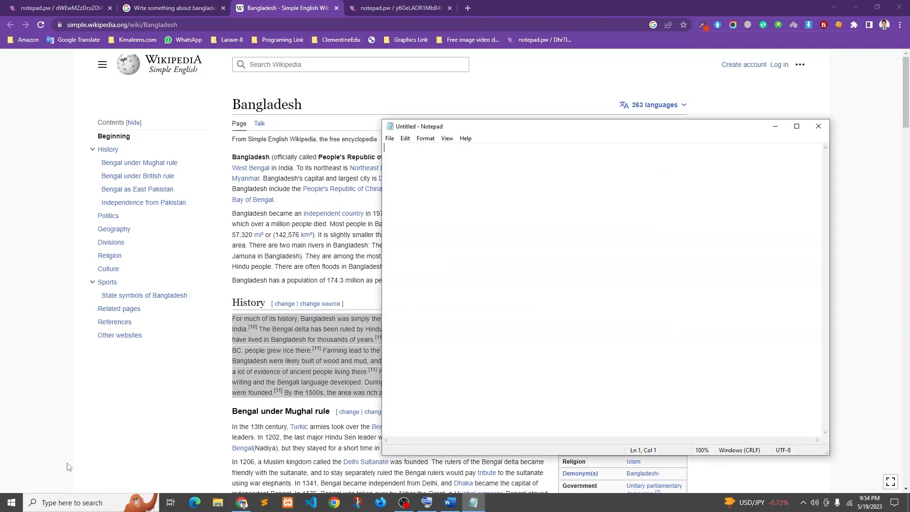
pyautogui.hotkey('ctrl', 'v')
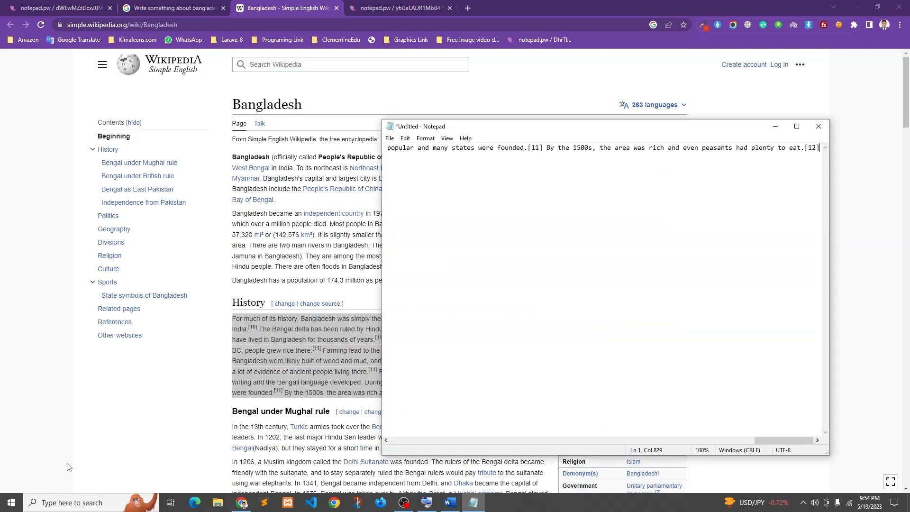
# Step: Copy the entire plain text from Notepad and paste it on the first blank line of the Word document
pyautogui.hotkey('ctrl', 'a')
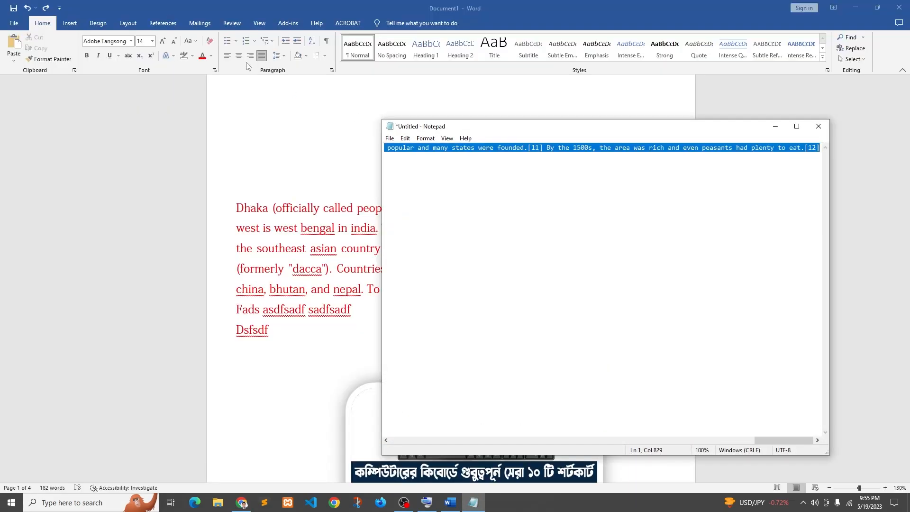
pyautogui.click(284, 137)
pyautogui.scroll(1, 268, 125)
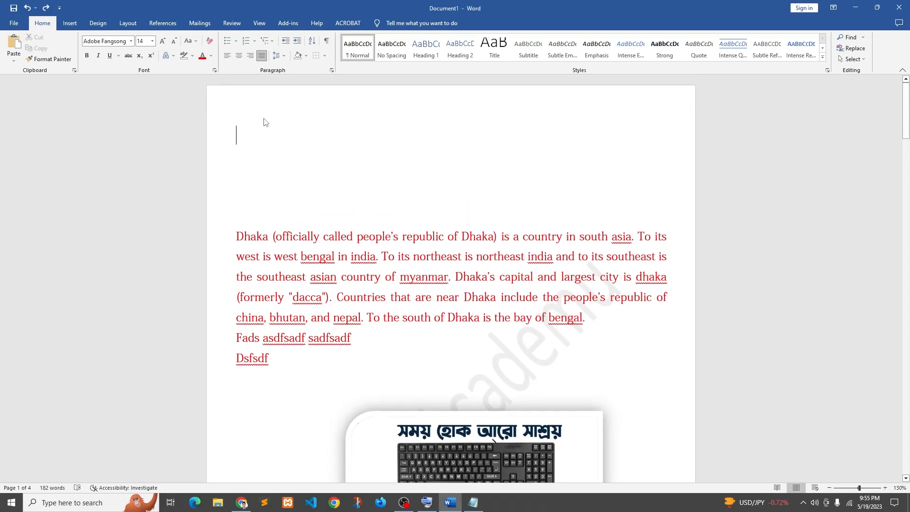
pyautogui.hotkey('ctrl', 'v')
# Step: Set the font colour of the pasted History paragraph to black, leaving the paragraph selected
pyautogui.moveTo(359, 337); pyautogui.dragTo(232, 133)
pyautogui.click(210, 56)
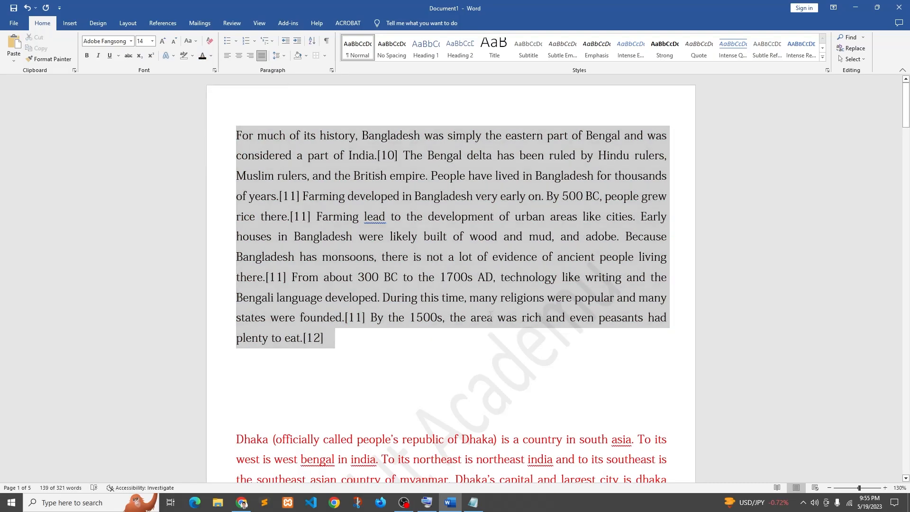
pyautogui.moveTo(355, 355); pyautogui.dragTo(237, 156)
pyautogui.scroll(-7, 290, 328)
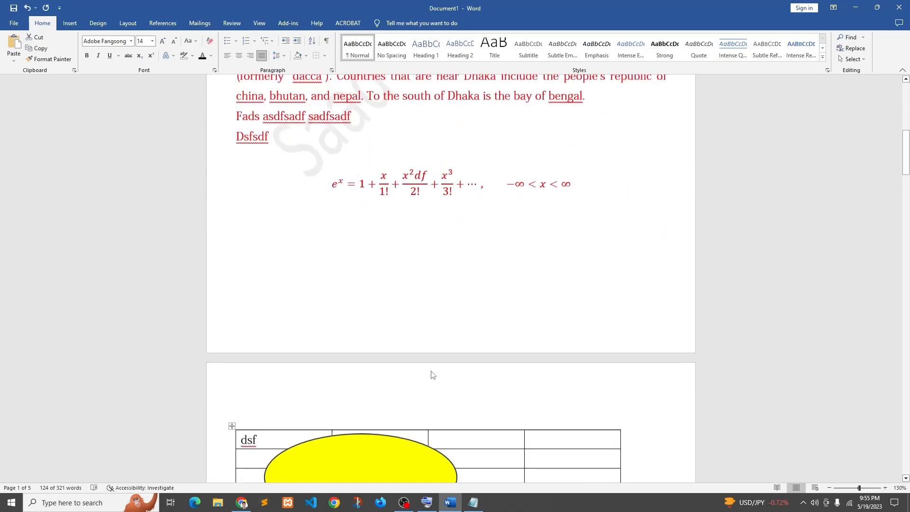
pyautogui.scroll(8, 432, 378)
pyautogui.click(349, 297)
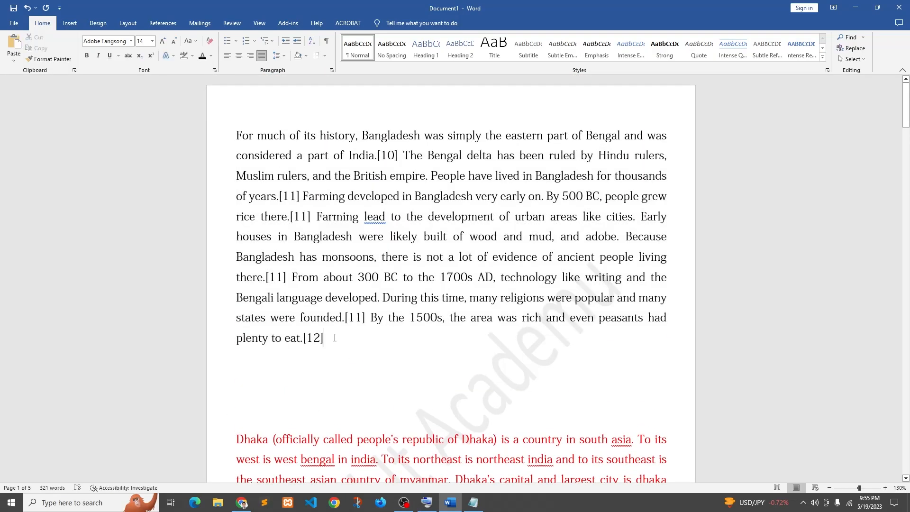
pyautogui.tripleClick(362, 338)
# Step: Return to the Wikipedia page in Chrome and copy the first History paragraph once more
pyautogui.click(242, 504)
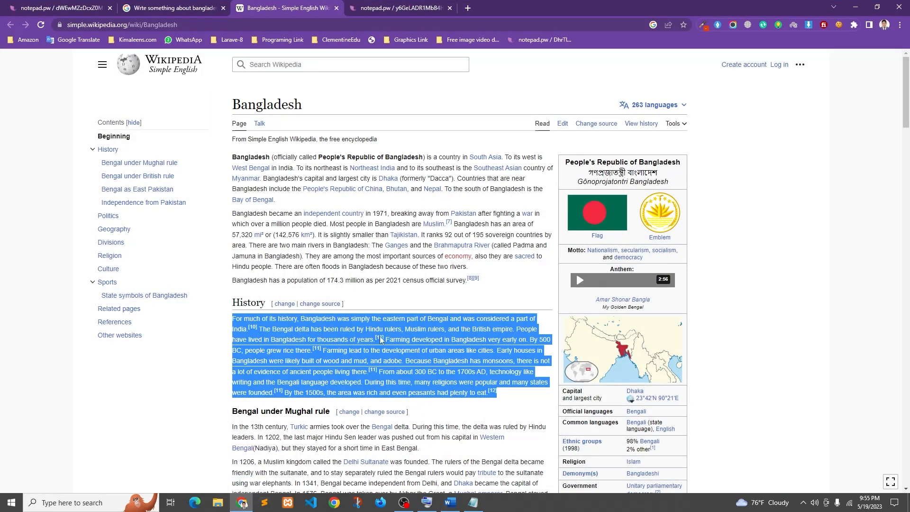
pyautogui.moveTo(231, 318); pyautogui.dragTo(497, 395)
pyautogui.rightClick(497, 395)
pyautogui.click(484, 375)
# Step: Open a new notepad.pw note in a new browser tab and paste the copied paragraph into it
pyautogui.click(469, 8)
pyautogui.write('n')
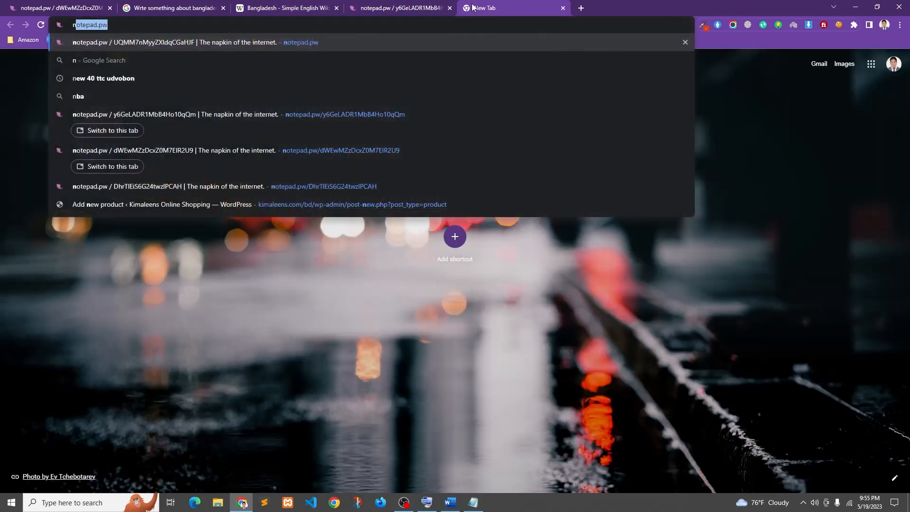
pyautogui.write('otepad')
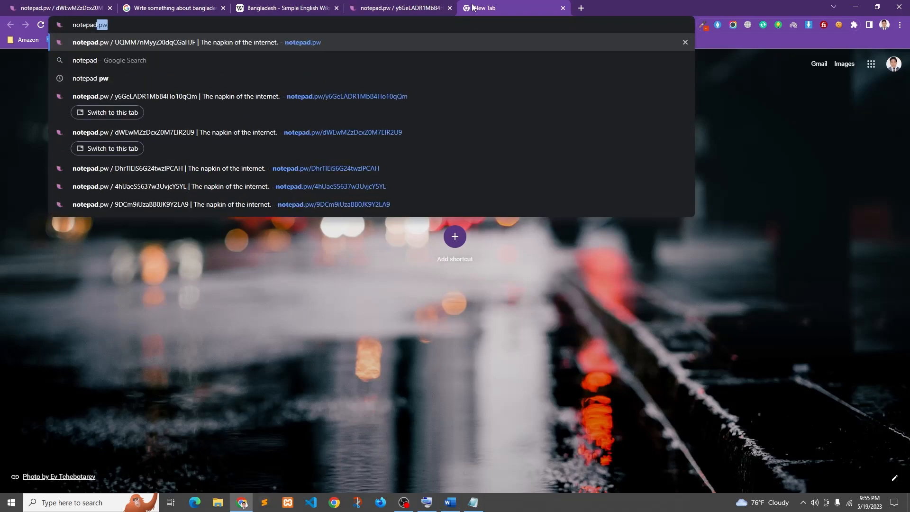
pyautogui.press('Return')
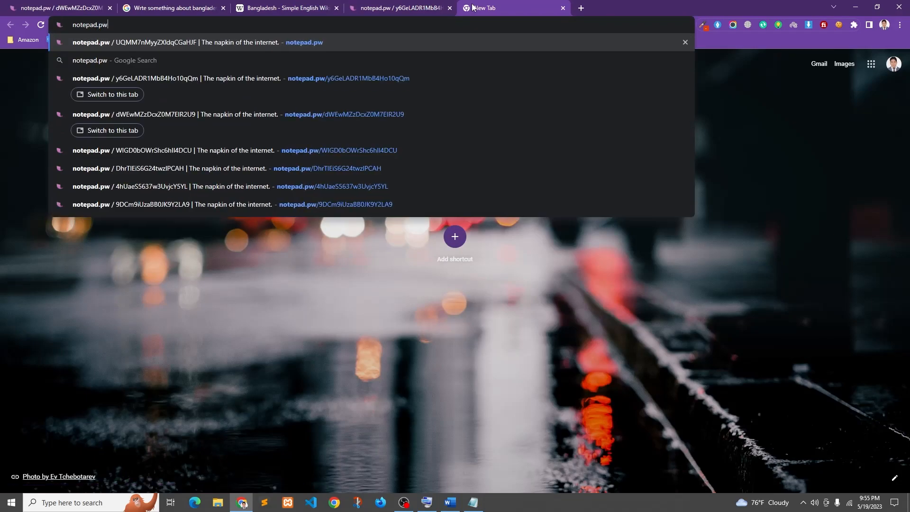
pyautogui.hotkey('ctrl', 'v')
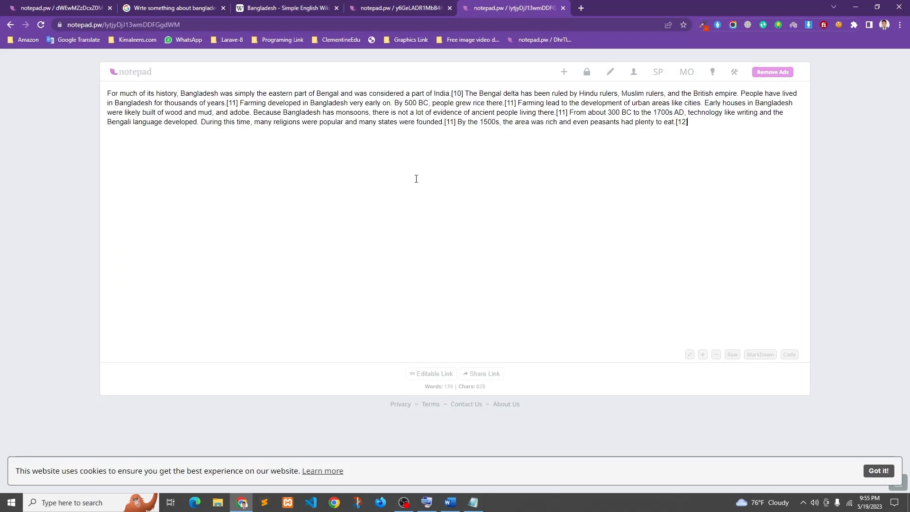
# Step: Compare the Notepad copy with the plain text of the notepad.pw note, highlighting the note's whole paragraph
pyautogui.click(473, 502)
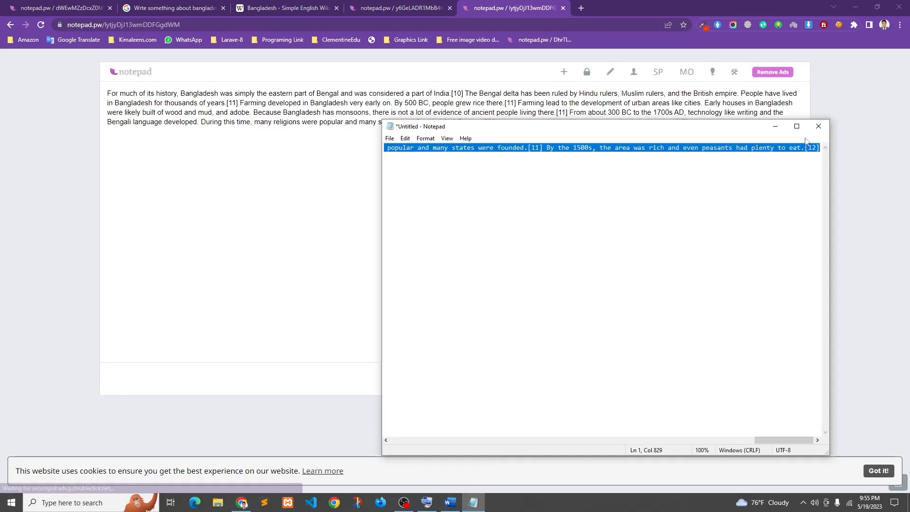
pyautogui.click(776, 126)
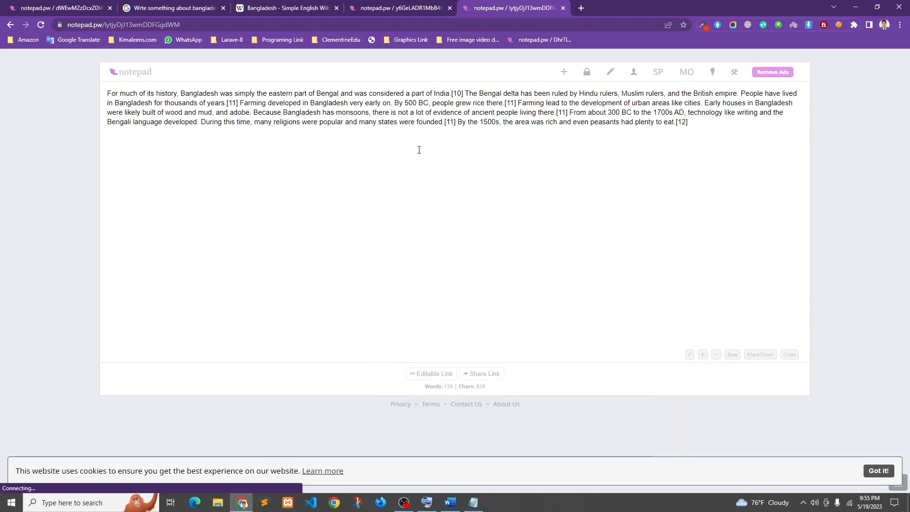
pyautogui.moveTo(687, 126); pyautogui.dragTo(548, 75)
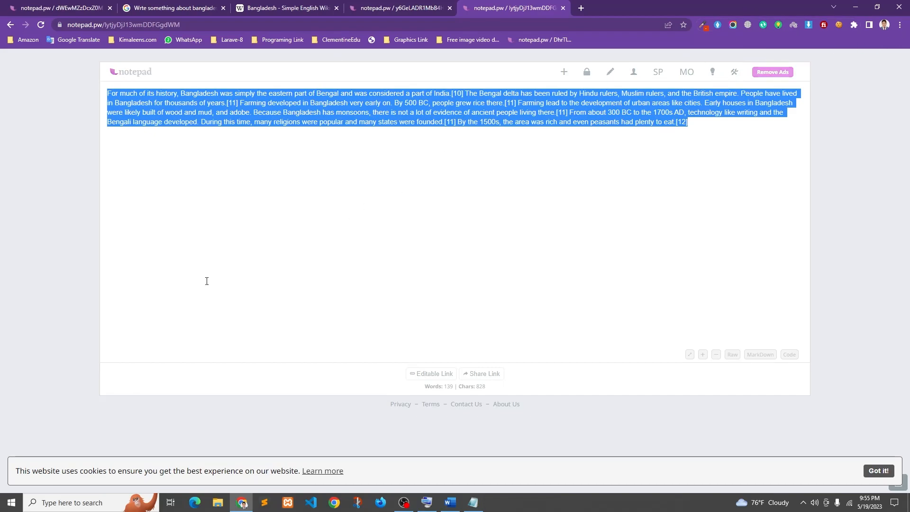
pyautogui.moveTo(705, 129); pyautogui.dragTo(85, 86)
pyautogui.click(410, 112)
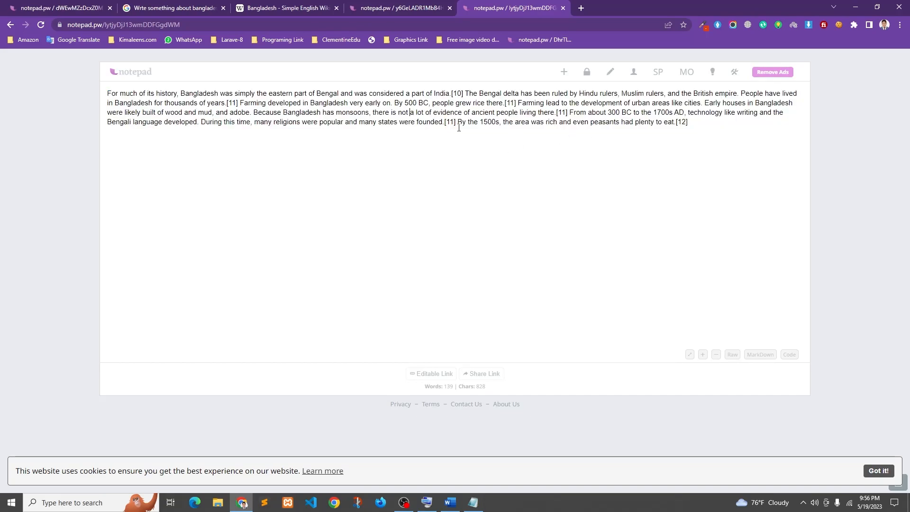
pyautogui.moveTo(732, 147); pyautogui.dragTo(80, 88)
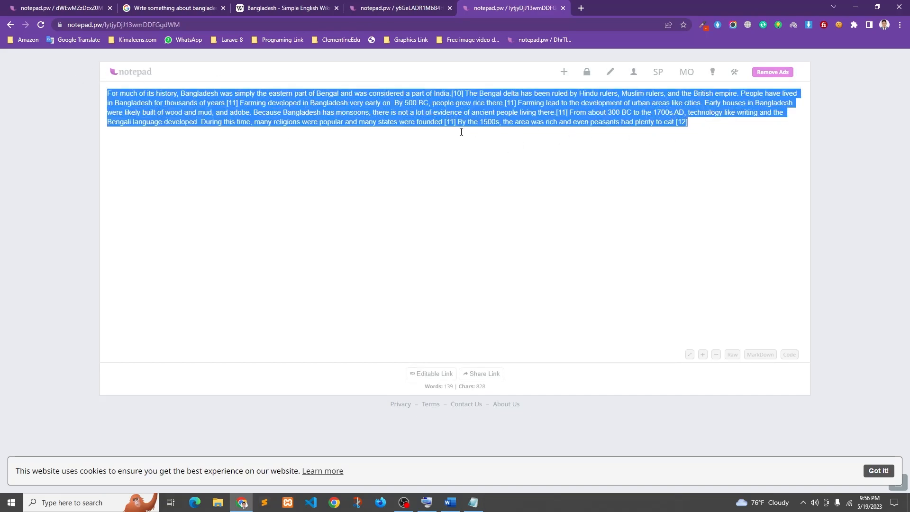
pyautogui.moveTo(690, 122); pyautogui.dragTo(42, 77)
pyautogui.moveTo(690, 120); pyautogui.dragTo(99, 90)
pyautogui.click(640, 128)
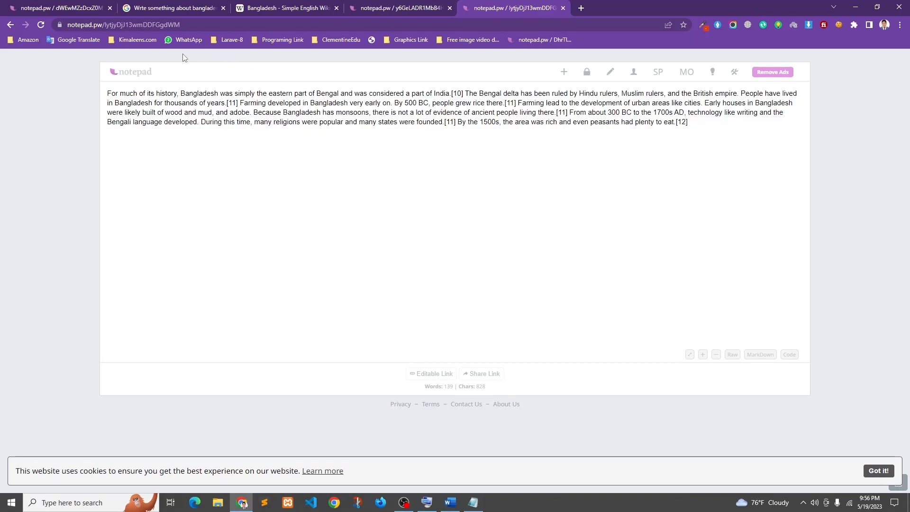
# Step: Highlight the note's web address and its full text on notepad.pw, and switch back to the Word document
pyautogui.click(206, 27)
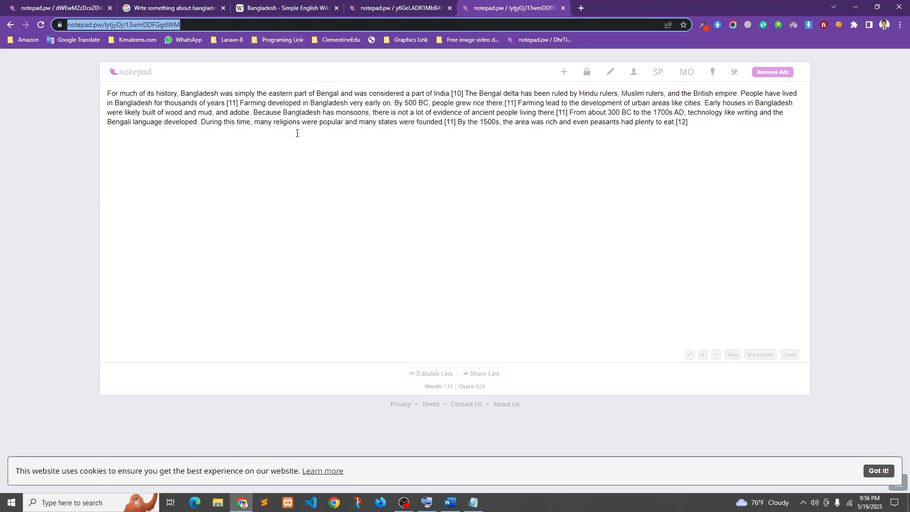
pyautogui.moveTo(659, 152); pyautogui.dragTo(21, 60)
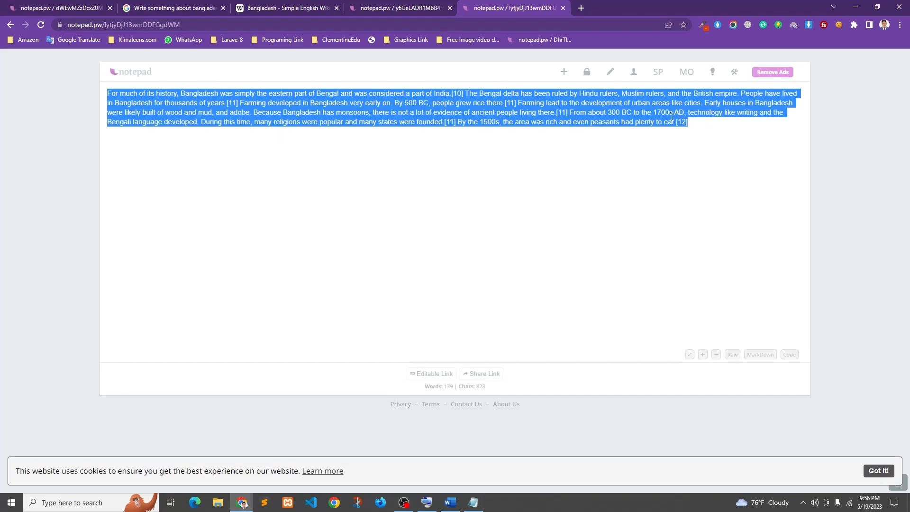
pyautogui.moveTo(727, 128); pyautogui.dragTo(66, 94)
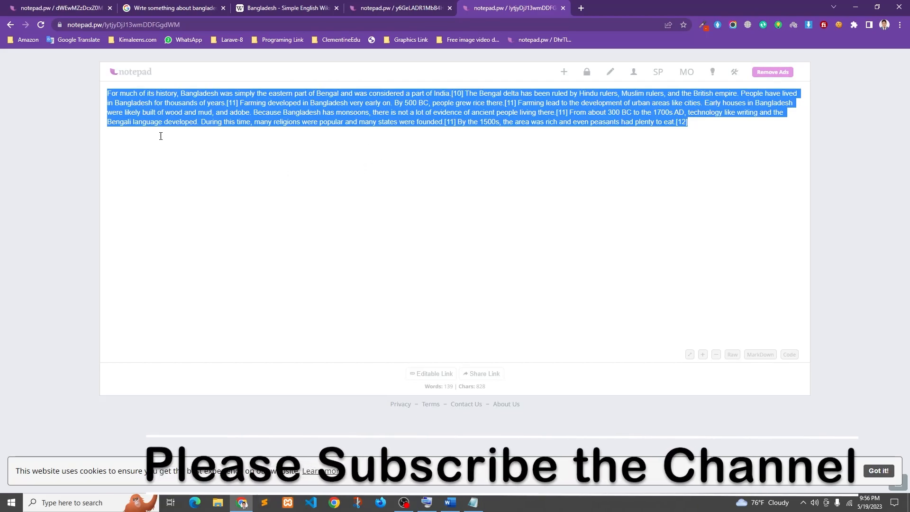
pyautogui.click(715, 140)
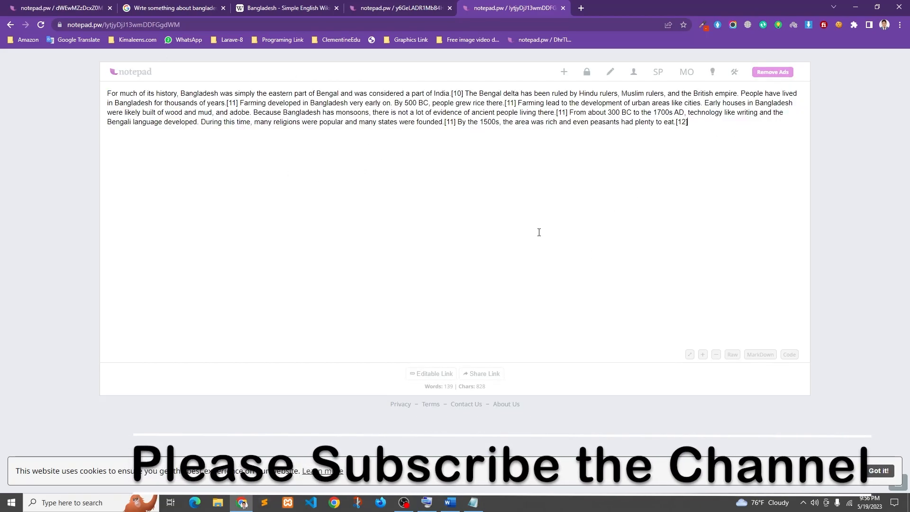
pyautogui.click(449, 506)
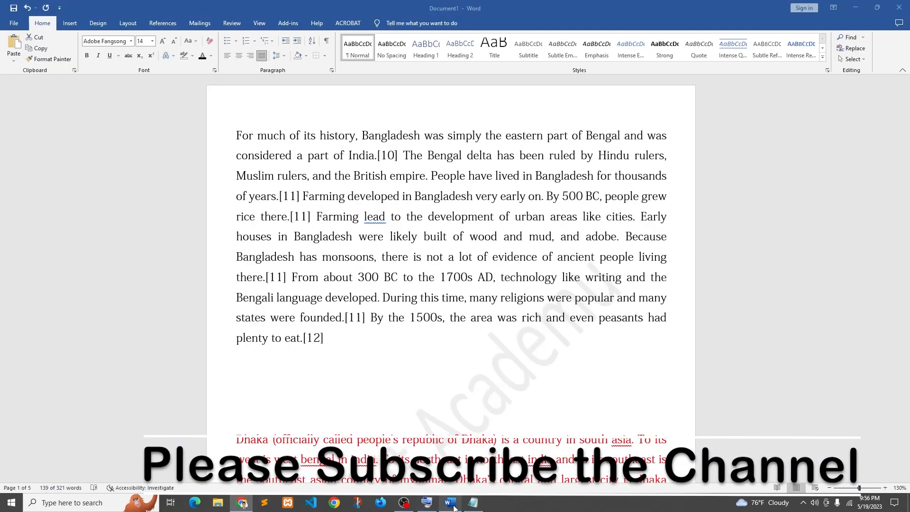
# Step: Save the document to the Desktop as "For much of its history" and export it there as an Adobe PDF with the same name
pyautogui.click(463, 369)
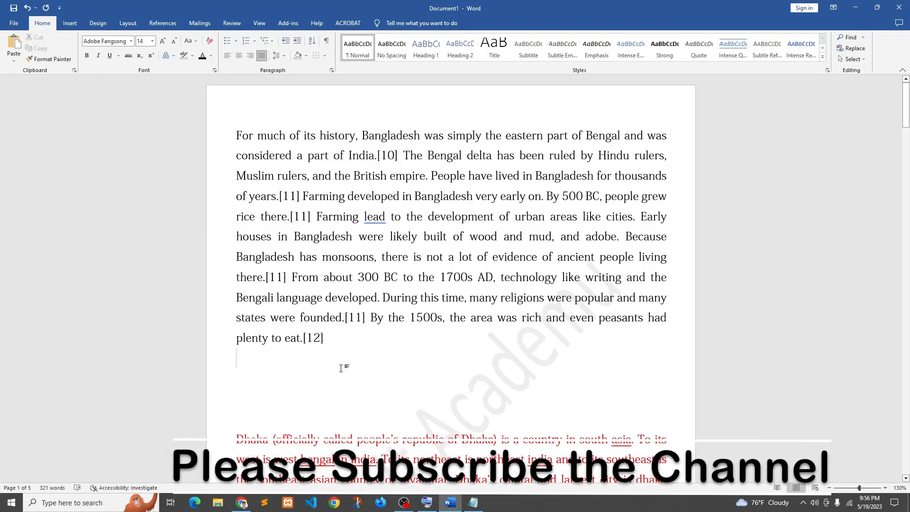
pyautogui.hotkey('ctrl', 'p')
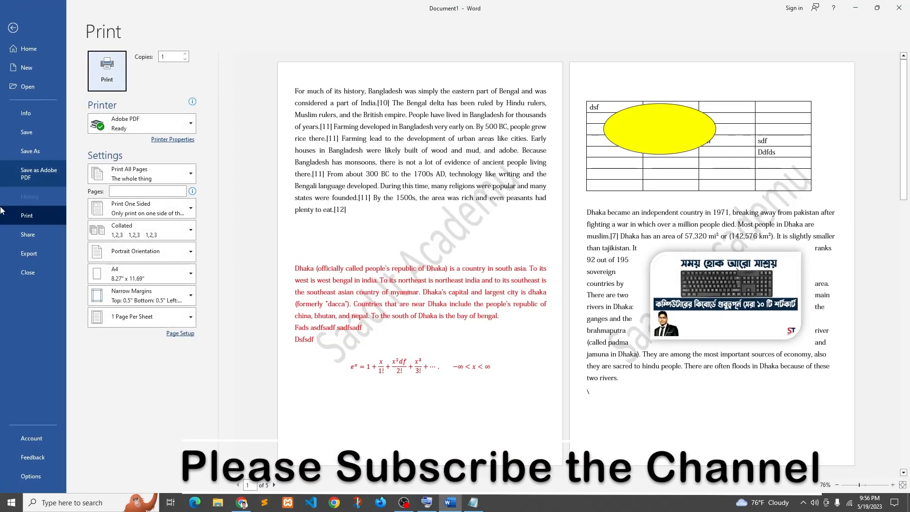
pyautogui.click(30, 175)
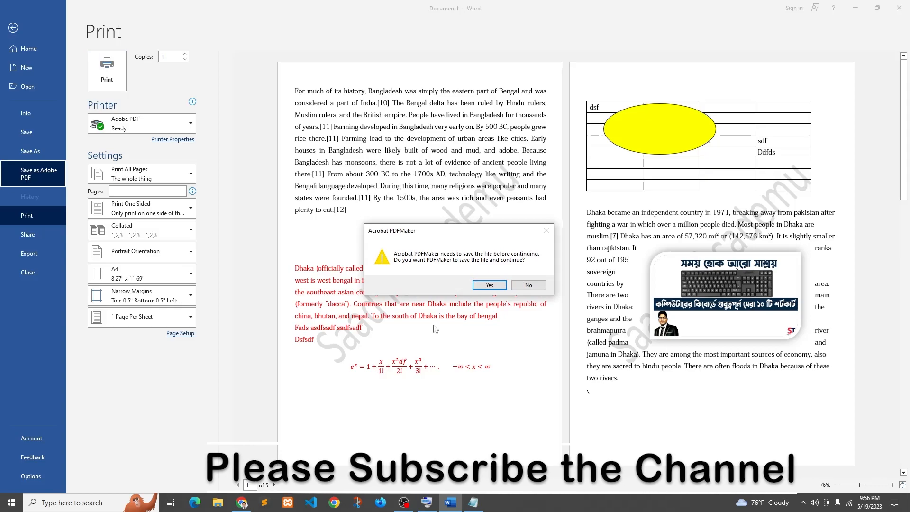
pyautogui.click(490, 285)
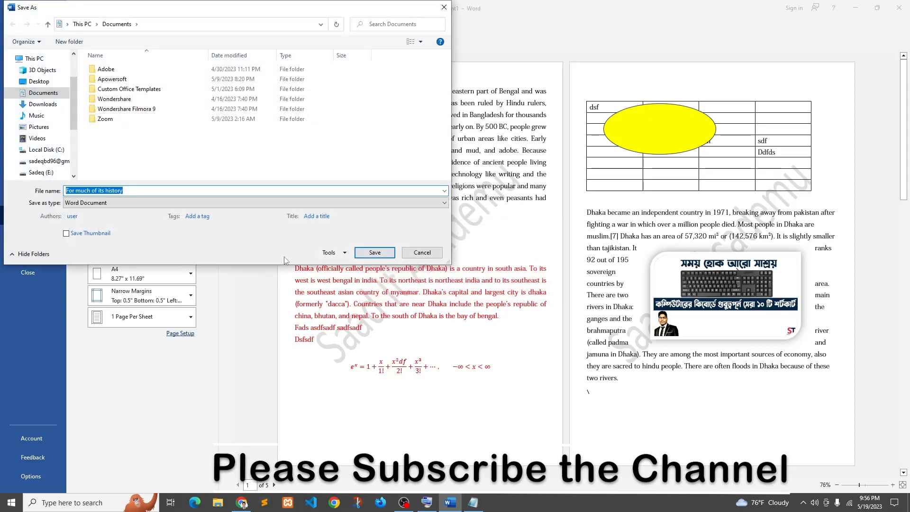
pyautogui.click(39, 81)
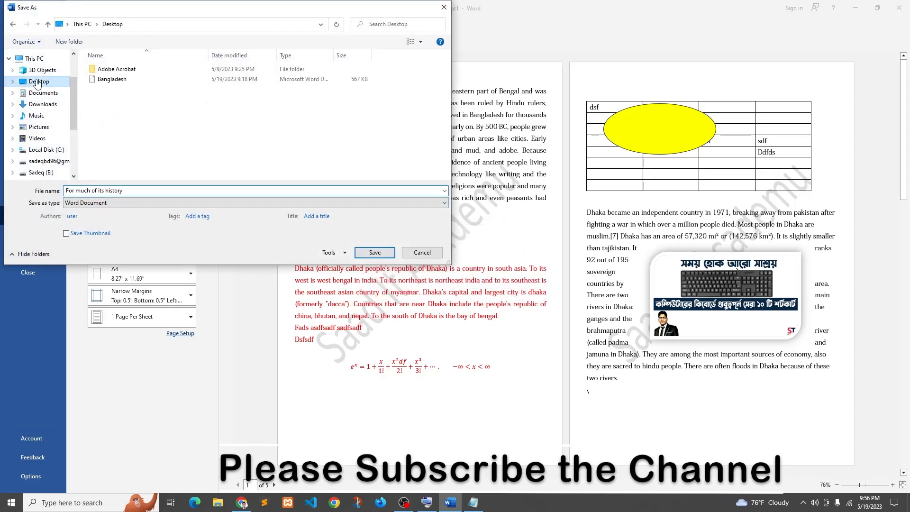
pyautogui.click(374, 253)
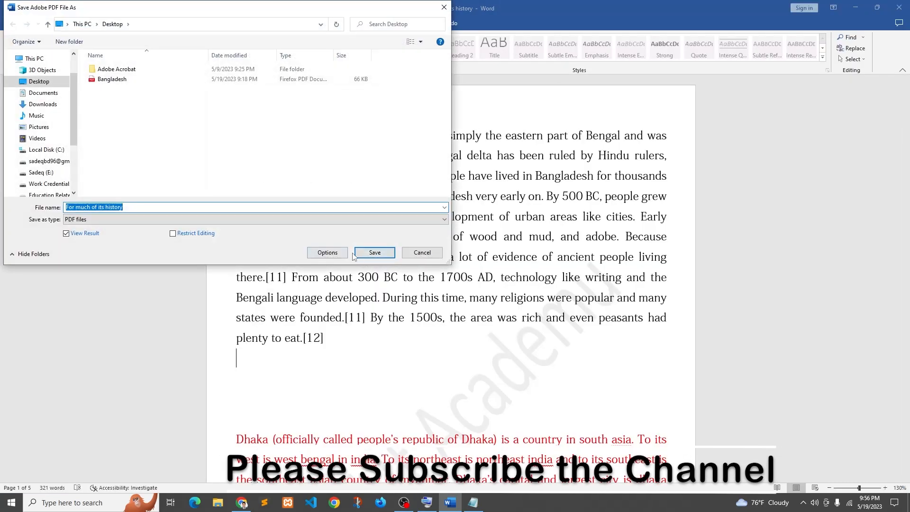
pyautogui.click(24, 86)
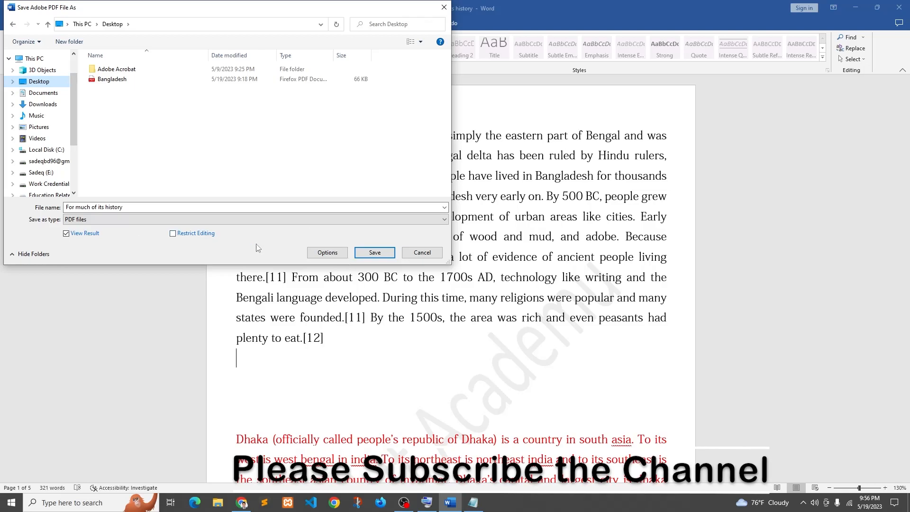
pyautogui.click(374, 252)
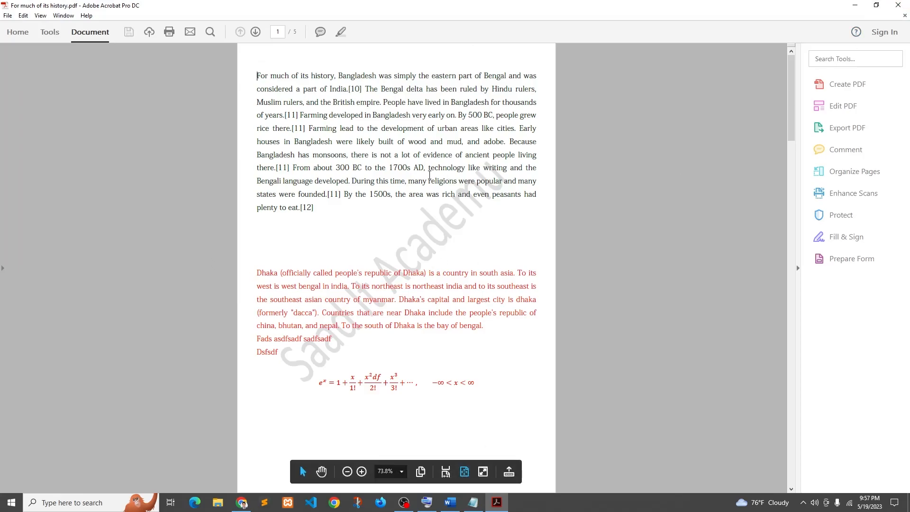
# Step: Examine the pages of the exported PDF in Adobe Acrobat, zooming in on the text, and switch back to the Word document
pyautogui.scroll(-5, 431, 204)
pyautogui.scroll(5, 434, 219)
pyautogui.scroll(5, 379, 204)
pyautogui.scroll(1, 355, 195)
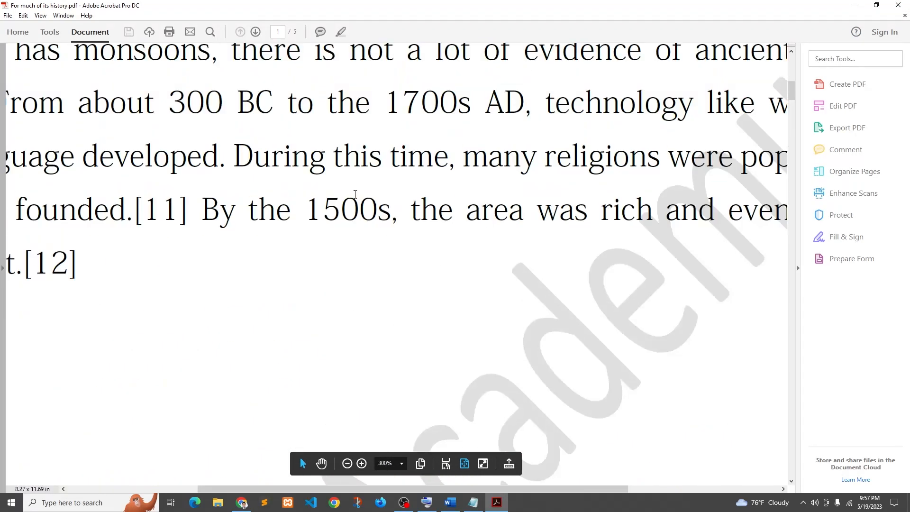
pyautogui.scroll(-7, 355, 194)
pyautogui.scroll(2, 358, 203)
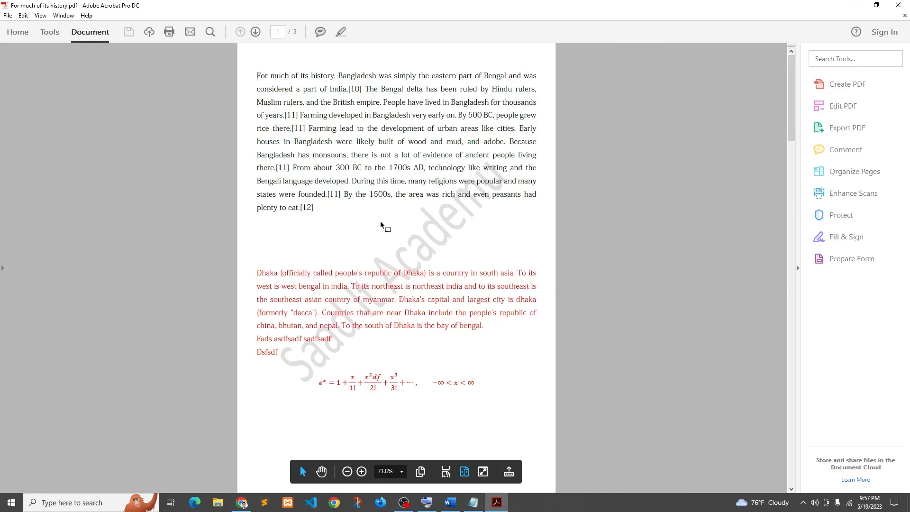
pyautogui.scroll(-5, 377, 223)
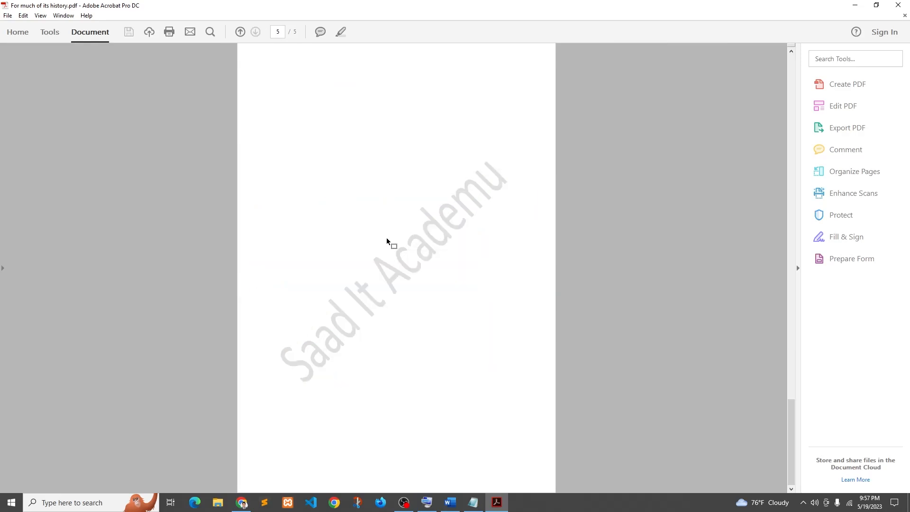
pyautogui.scroll(5, 374, 177)
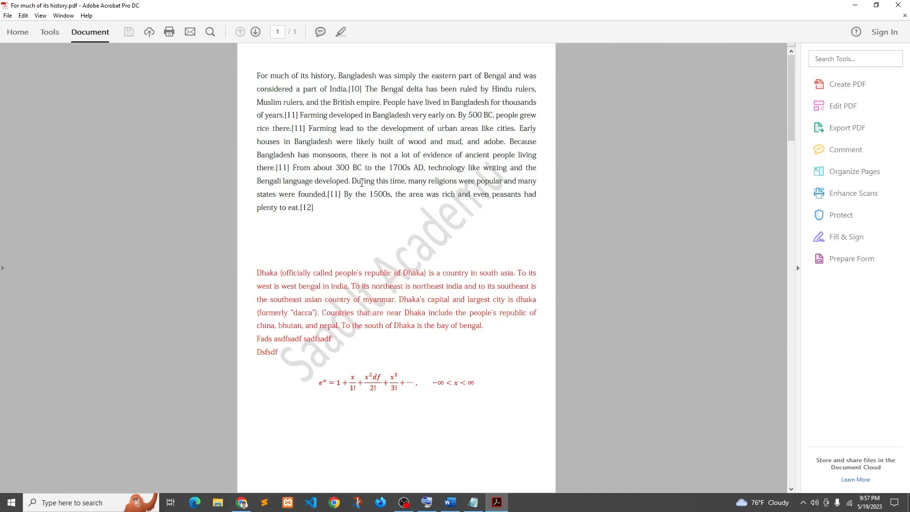
pyautogui.scroll(-2, 353, 195)
pyautogui.scroll(2, 355, 204)
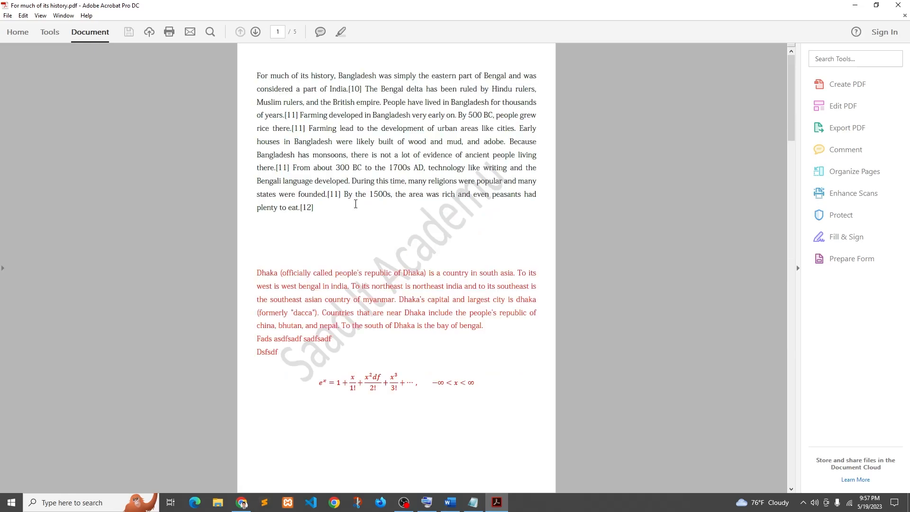
pyautogui.click(855, 5)
pyautogui.scroll(2, 375, 271)
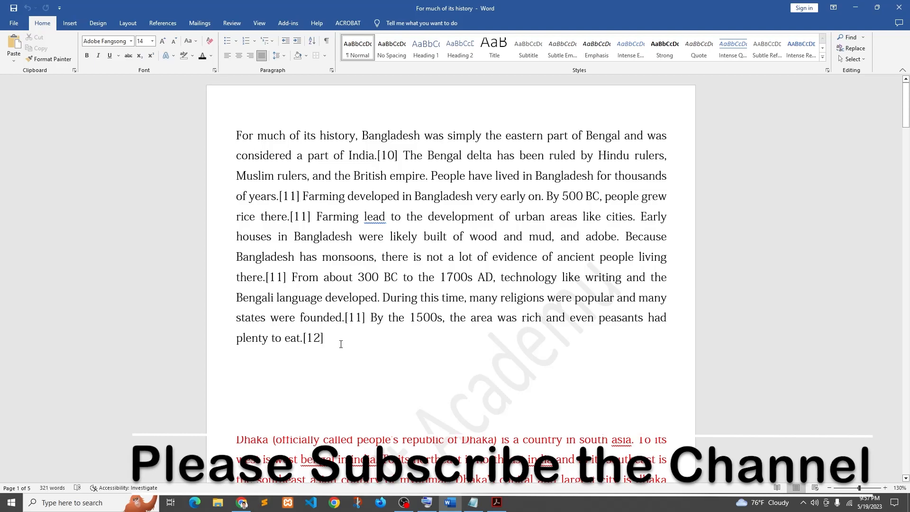
pyautogui.moveTo(229, 338); pyautogui.dragTo(230, 155)
pyautogui.click(461, 320)
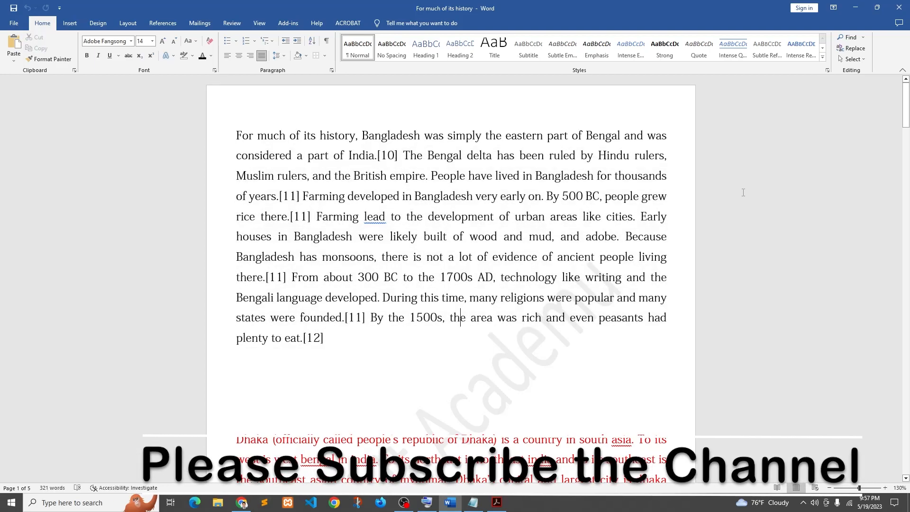